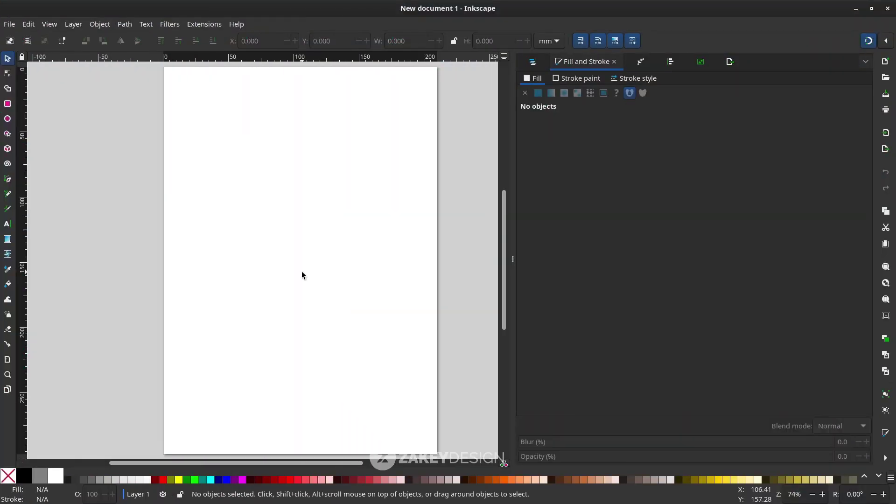
# Create a text object containing the letter T near the middle of the page
pyautogui.click(8, 225)
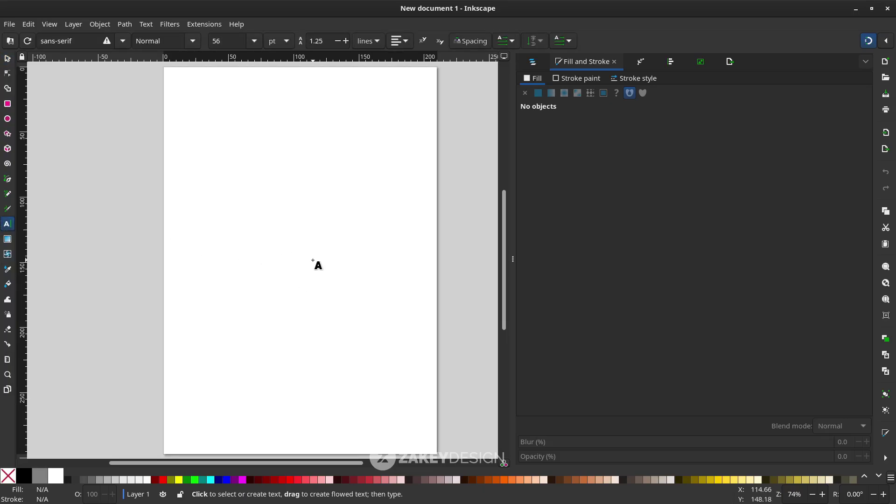
pyautogui.click(280, 270)
pyautogui.click(270, 267)
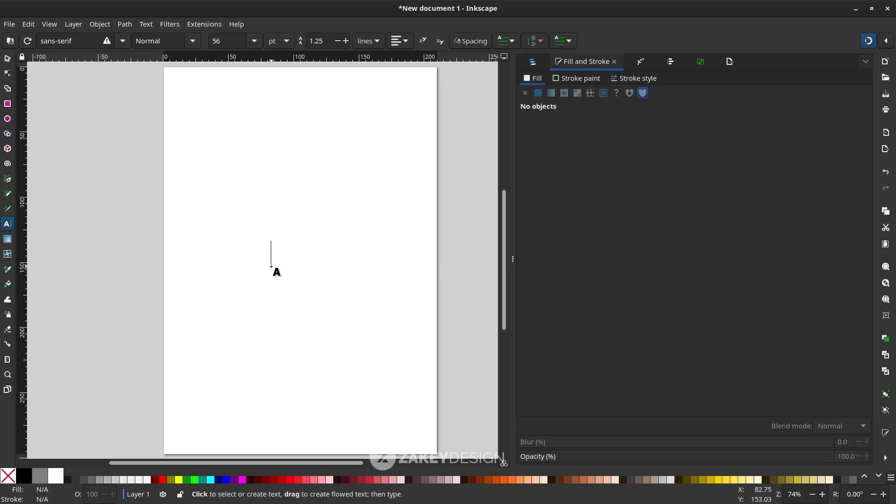
pyautogui.write('T')
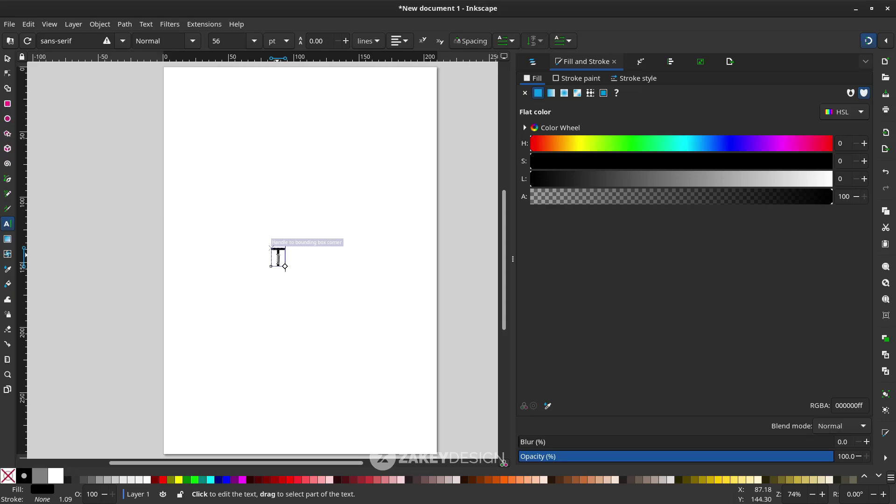
# Scale the T up proportionally to about 93 mm wide by 125 mm high and place it in the page's middle area
pyautogui.press('F1')
pyautogui.hotkey('ctrl', 'z')
pyautogui.click(282, 252)
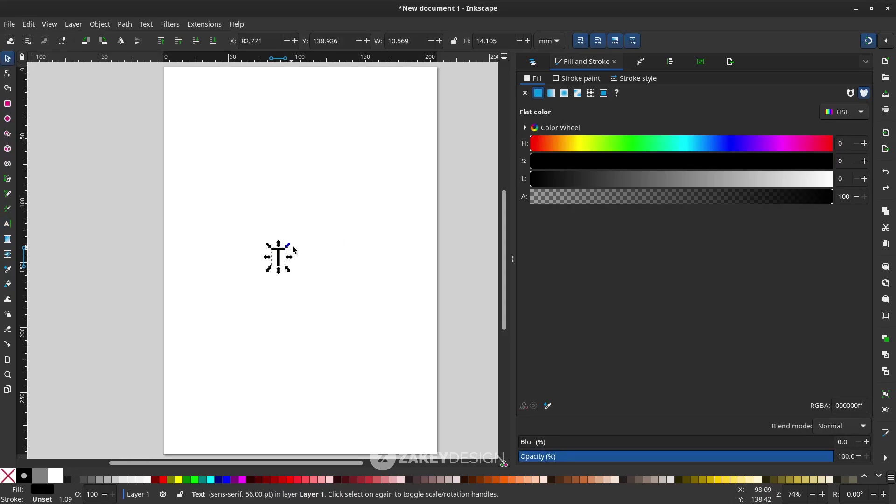
pyautogui.click(293, 250)
pyautogui.click(279, 251)
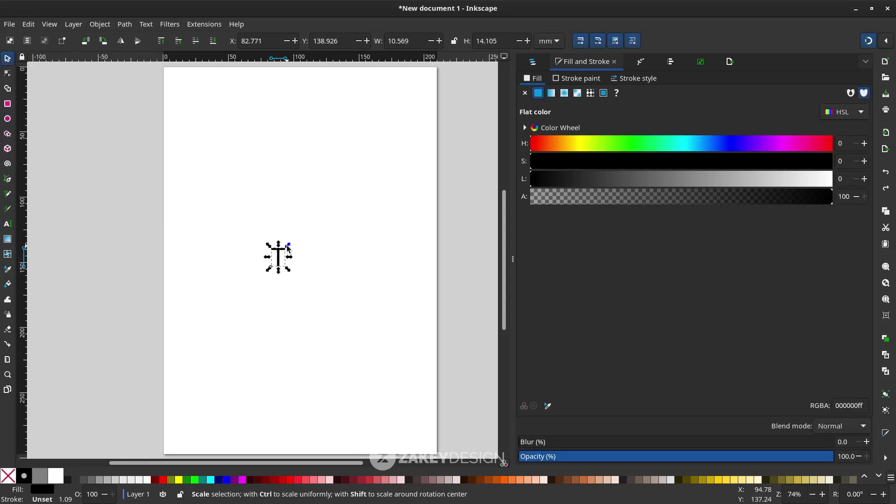
pyautogui.moveTo(290, 246); pyautogui.dragTo(320, 212)
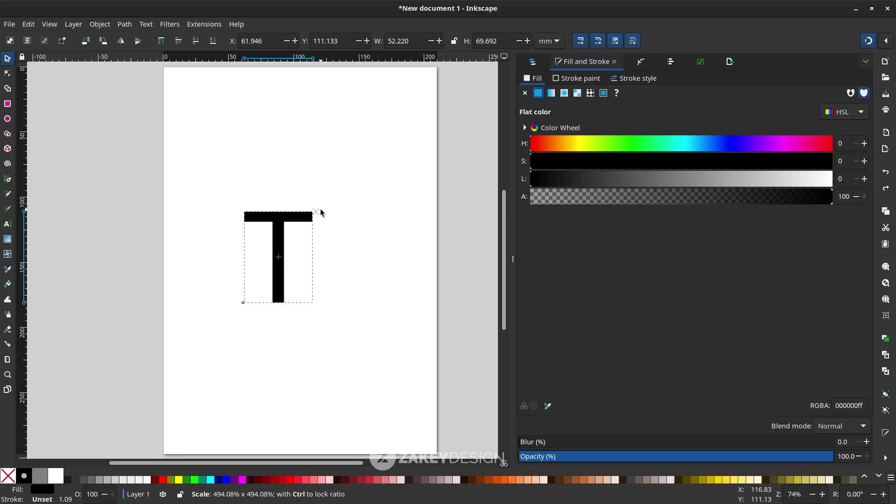
pyautogui.moveTo(320, 212); pyautogui.dragTo(347, 173)
pyautogui.moveTo(290, 193); pyautogui.dragTo(319, 193)
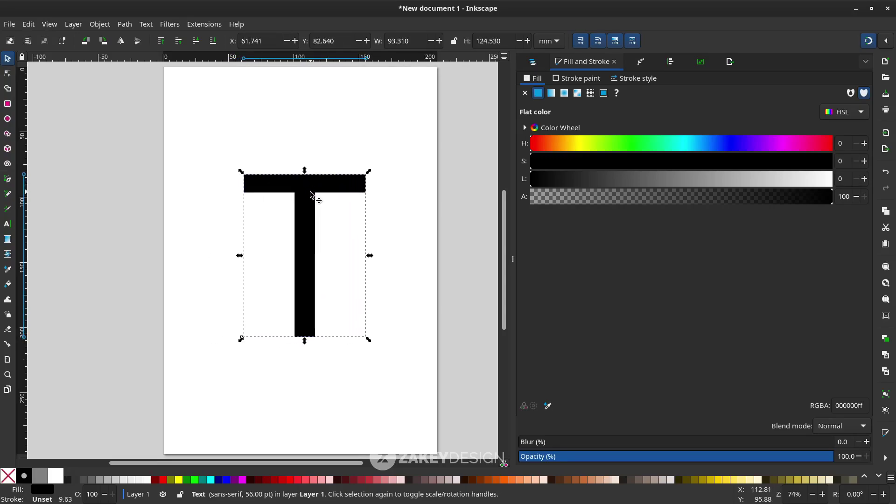
# Change the T's font to Bruno Ace
pyautogui.doubleClick(307, 239)
pyautogui.hotkey('ctrl', 'a')
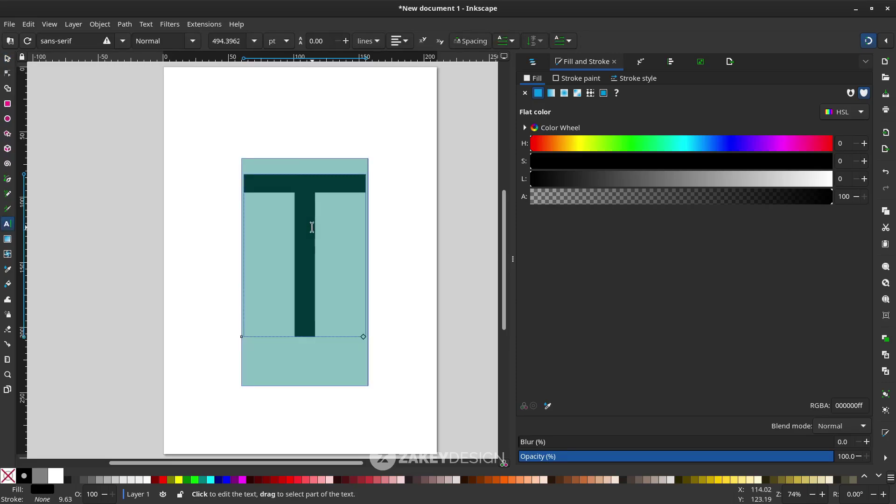
pyautogui.click(89, 36)
pyautogui.write('B')
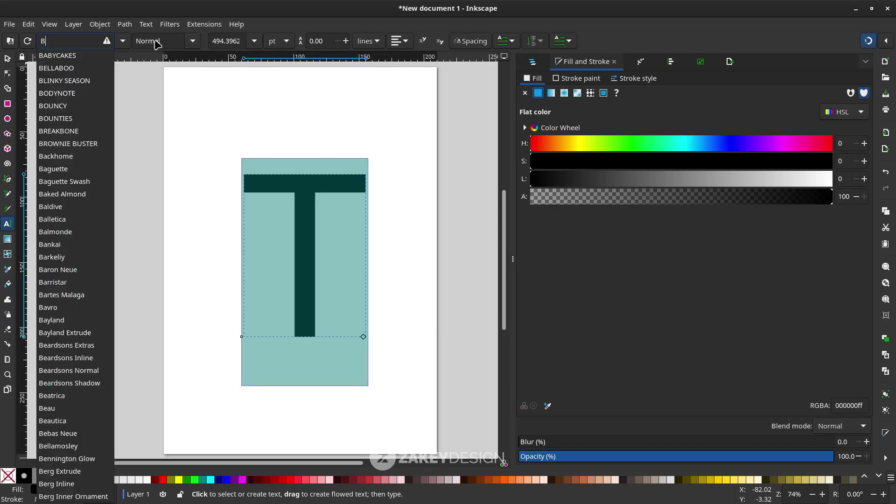
pyautogui.write('RU')
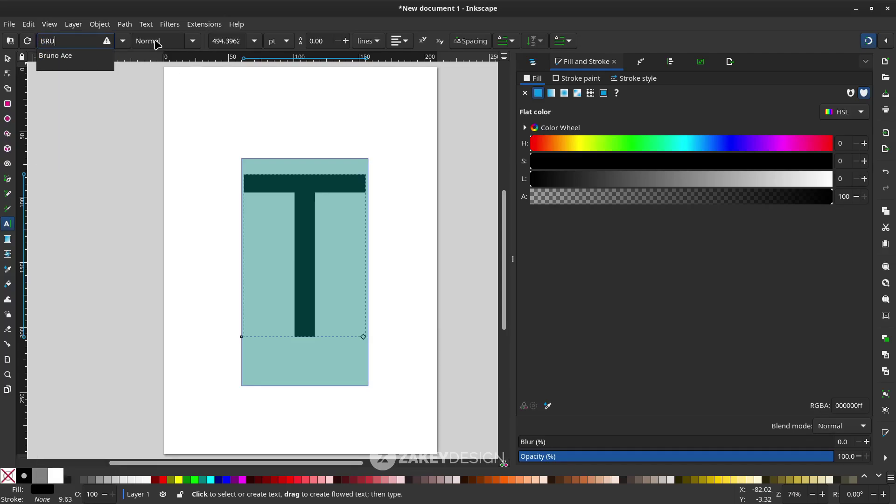
pyautogui.click(65, 56)
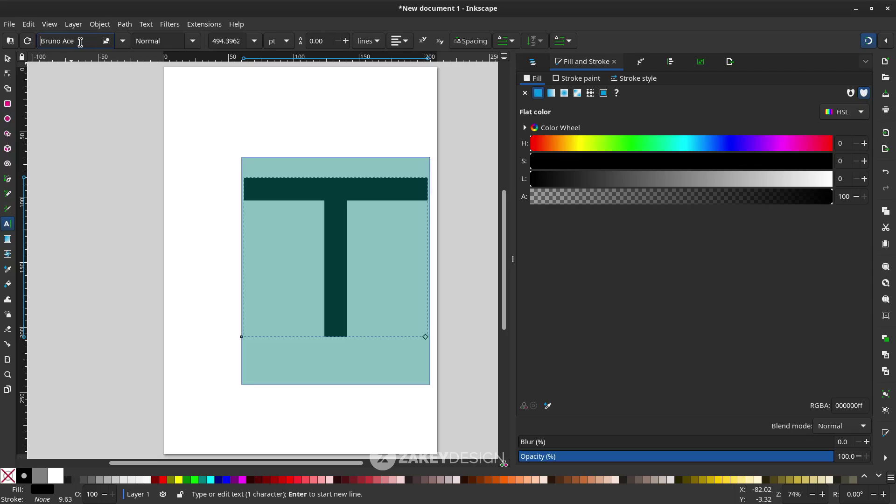
# Move the T to the page's horizontal centre, at about X 34.5 mm and Y 100.5 mm
pyautogui.click(8, 59)
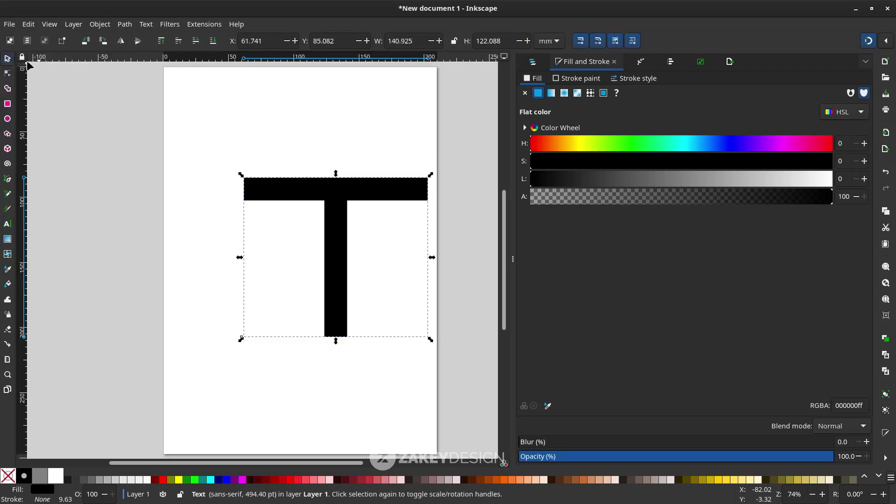
pyautogui.moveTo(309, 194); pyautogui.dragTo(274, 214)
pyautogui.scroll(-2, 308, 215)
pyautogui.scroll(2, 310, 211)
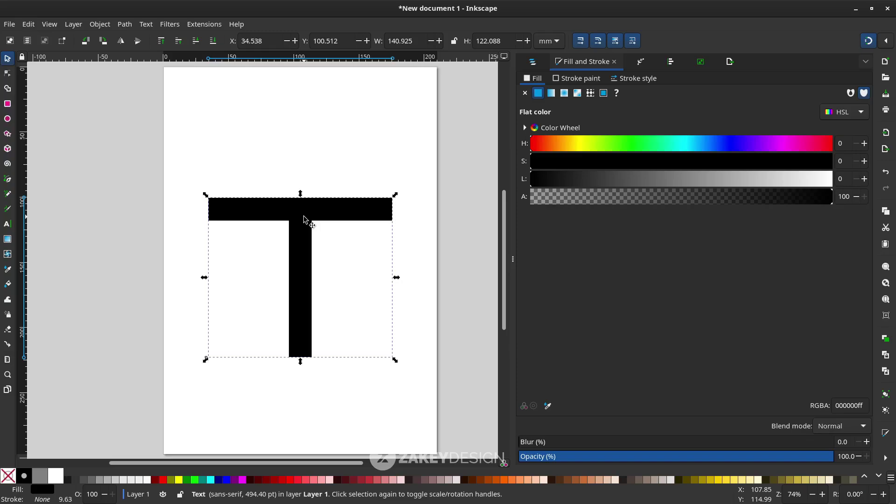
# Duplicate the T, keeping the copy exactly on top of the original
pyautogui.press('ctrl')
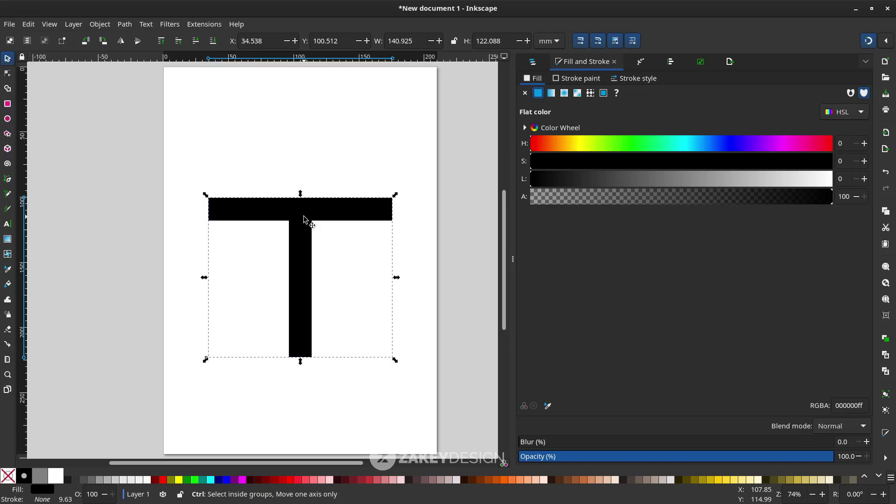
pyautogui.hotkey('ctrl', 'd')
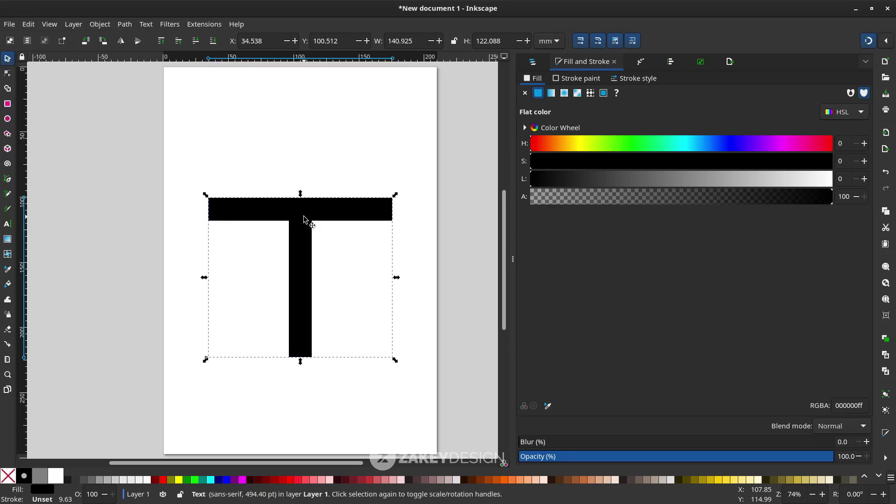
pyautogui.moveTo(304, 219); pyautogui.dragTo(340, 254)
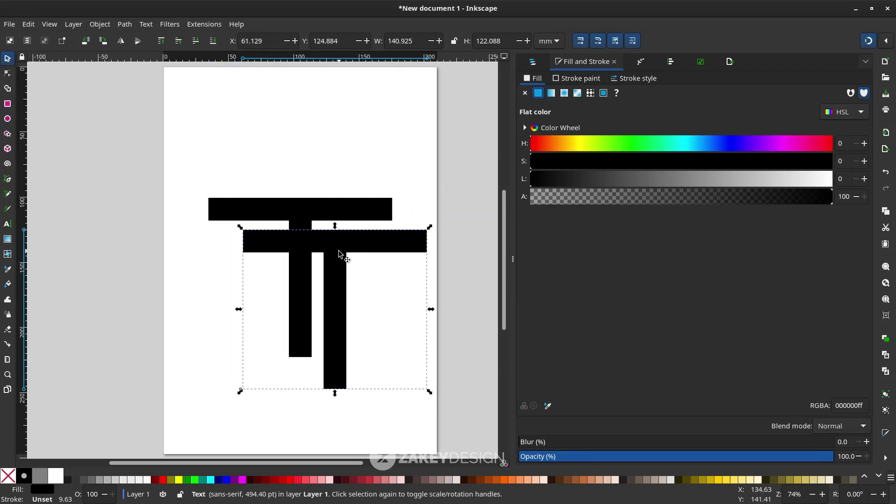
pyautogui.hotkey('ctrl', 'z')
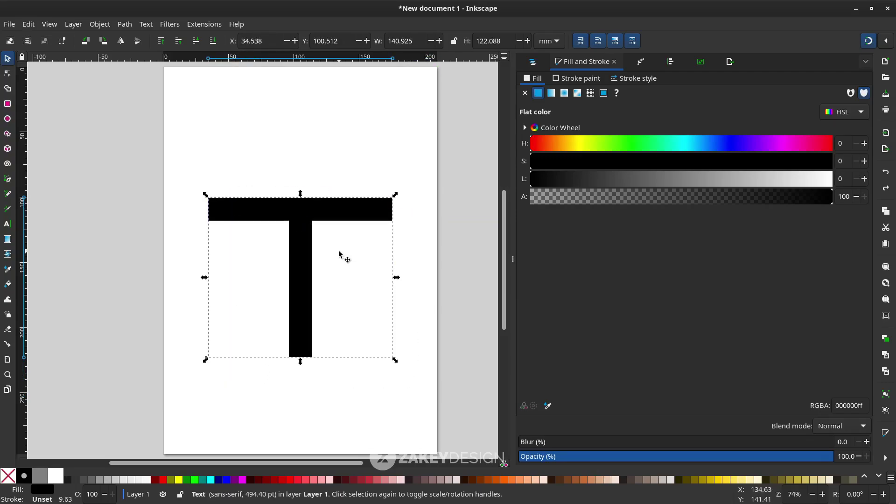
# Replace the duplicate's letter with S, leaving the original T underneath
pyautogui.click(7, 224)
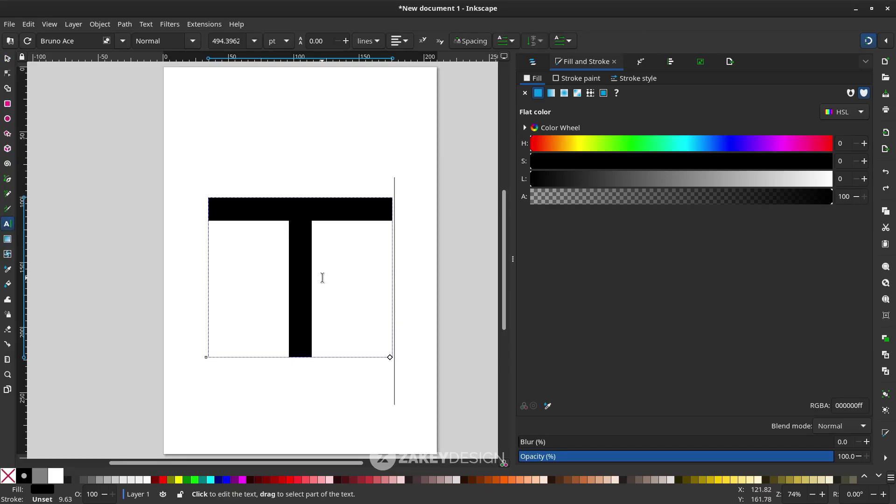
pyautogui.doubleClick(320, 276)
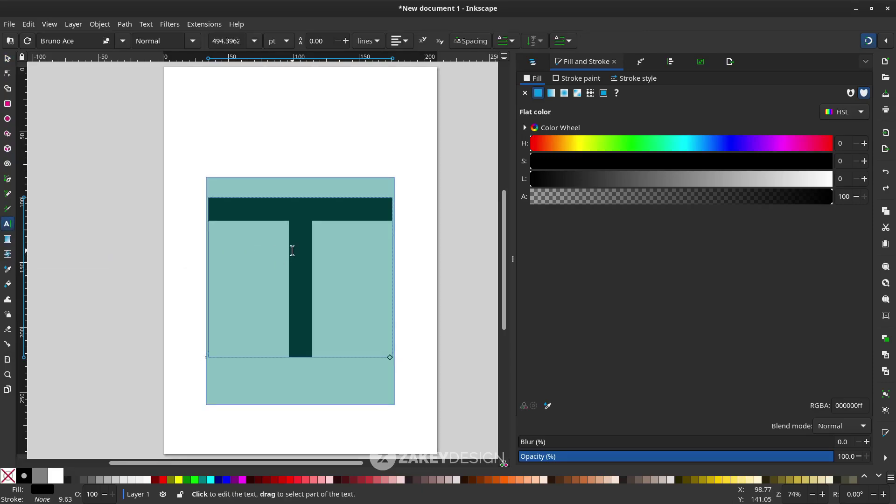
pyautogui.write('S')
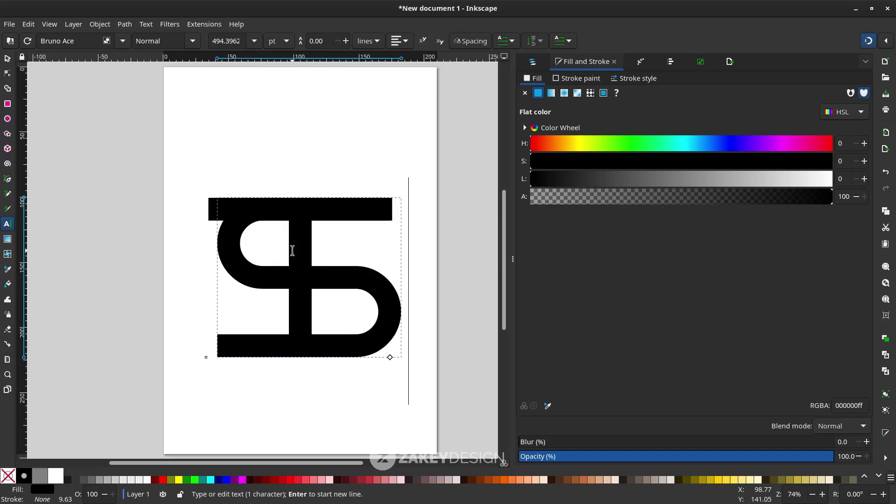
pyautogui.click(8, 60)
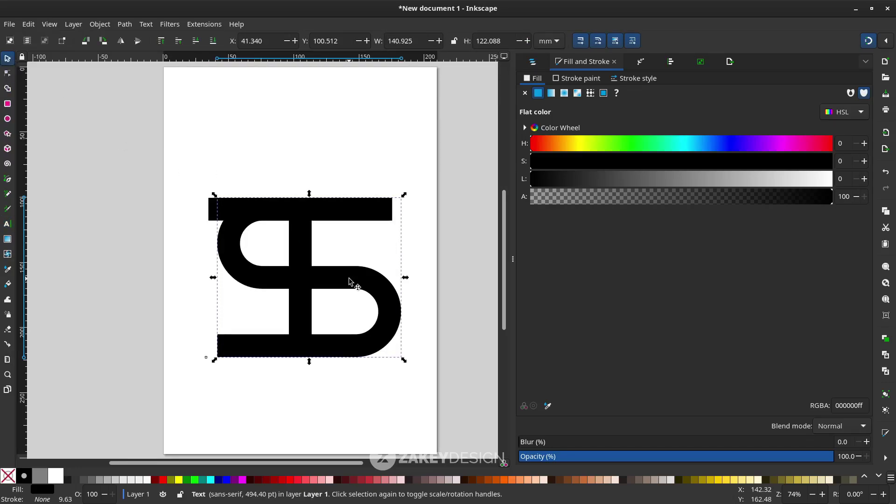
# Move the S straight down about 31 mm so that its upper bar lies below the T's crossbar
pyautogui.moveTo(349, 280); pyautogui.dragTo(344, 321)
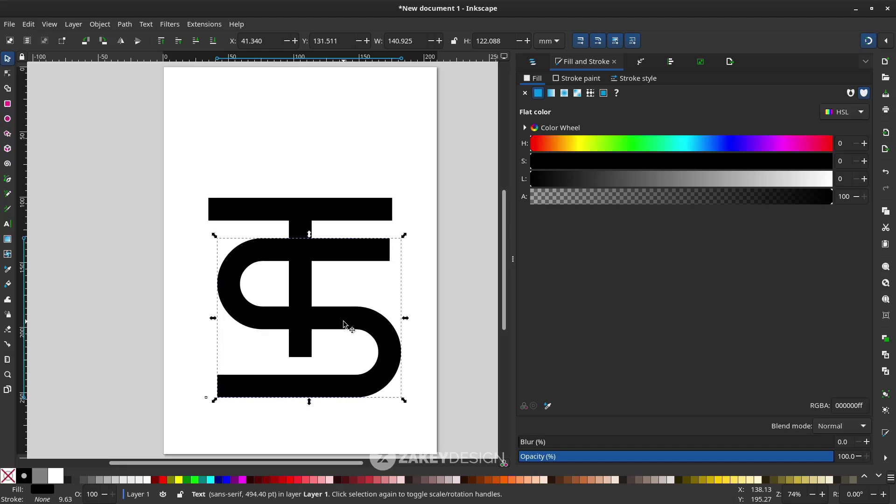
pyautogui.scroll(-2, 381, 321)
pyautogui.scroll(3, 363, 339)
pyautogui.scroll(-1, 350, 321)
# Lower the S to the bottom of the stacking order, behind the T
pyautogui.click(447, 137)
pyautogui.click(347, 219)
pyautogui.click(305, 176)
pyautogui.click(282, 220)
pyautogui.click(287, 252)
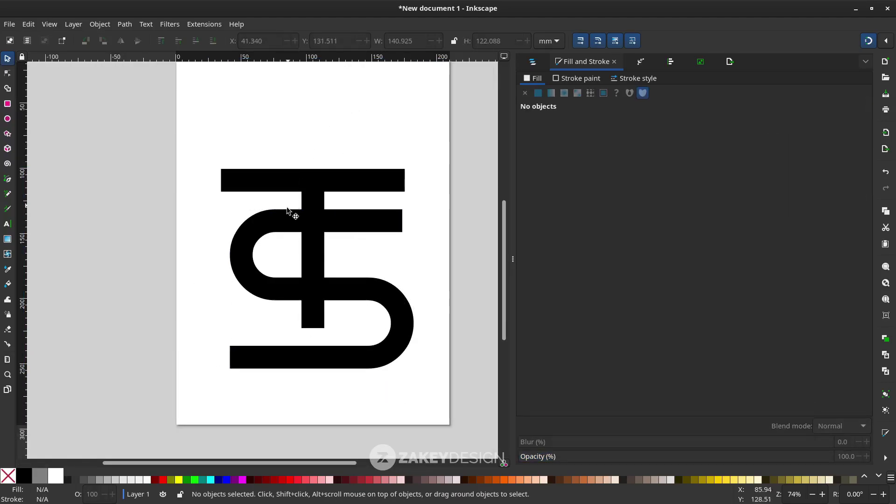
pyautogui.click(366, 227)
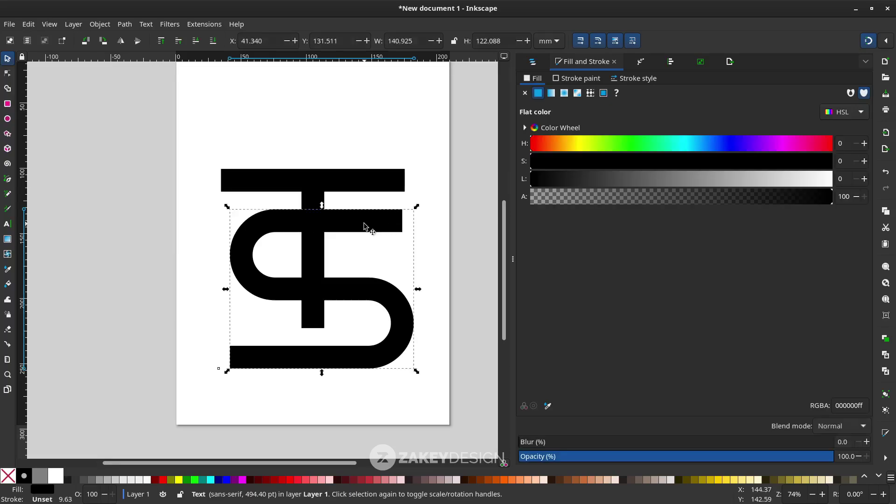
pyautogui.click(213, 41)
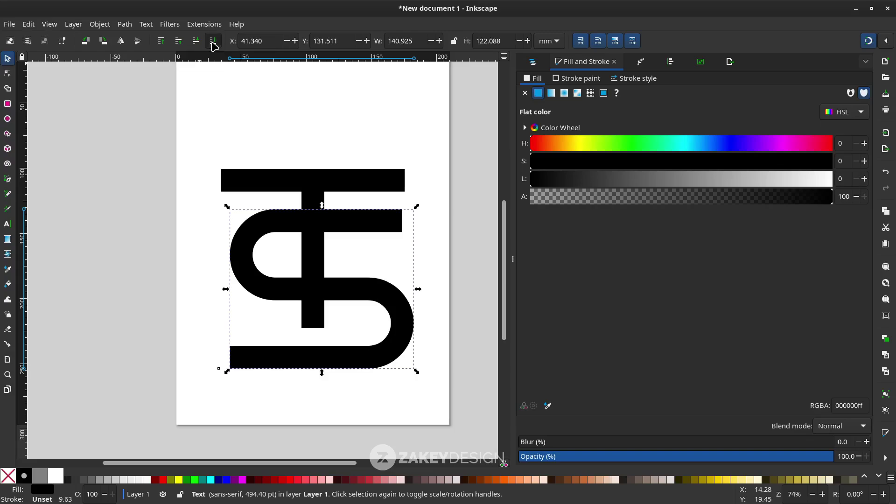
# Convert the T from text to a path and activate the Node tool to edit it
pyautogui.click(350, 180)
pyautogui.click(365, 142)
pyautogui.click(344, 180)
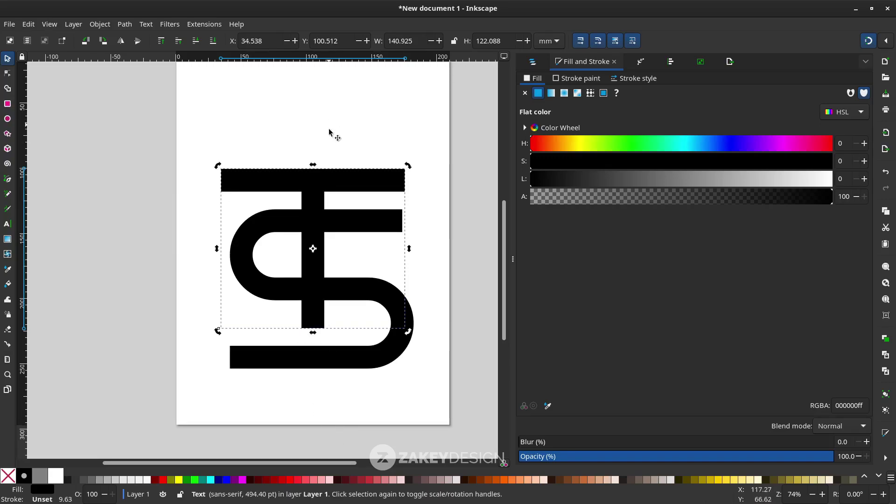
pyautogui.click(319, 186)
pyautogui.click(318, 117)
pyautogui.click(318, 181)
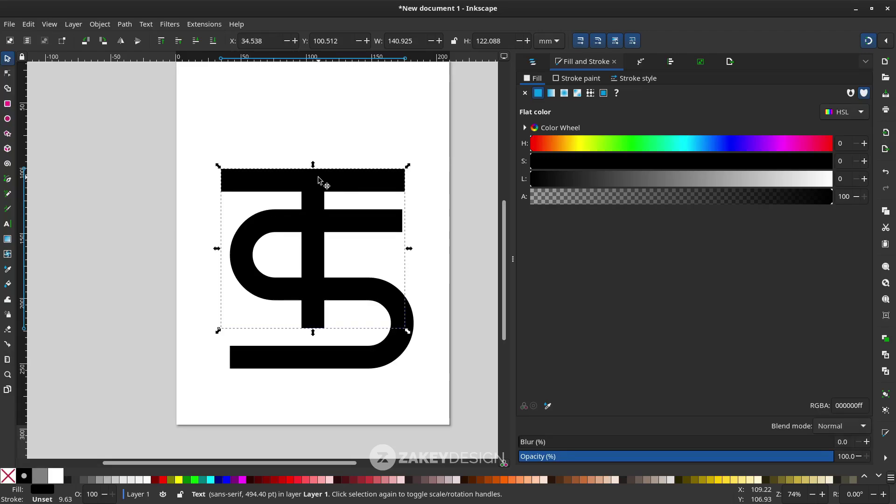
pyautogui.click(124, 24)
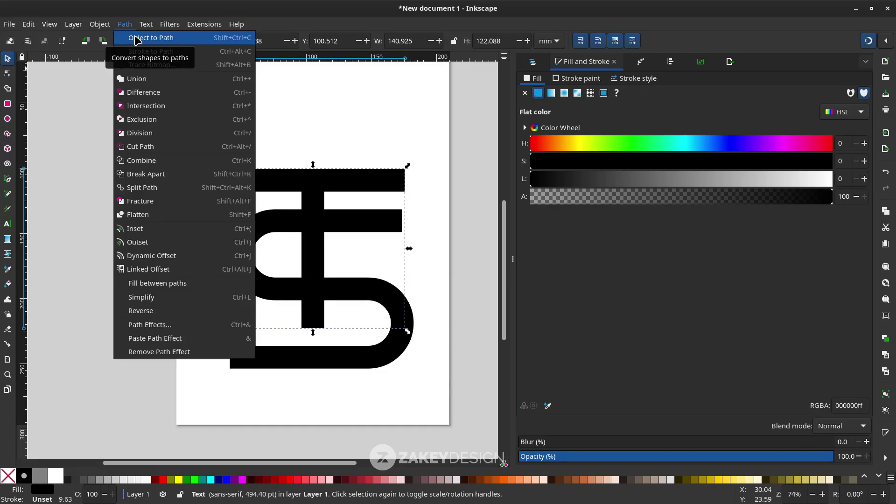
pyautogui.click(137, 39)
pyautogui.scroll(-2, 316, 186)
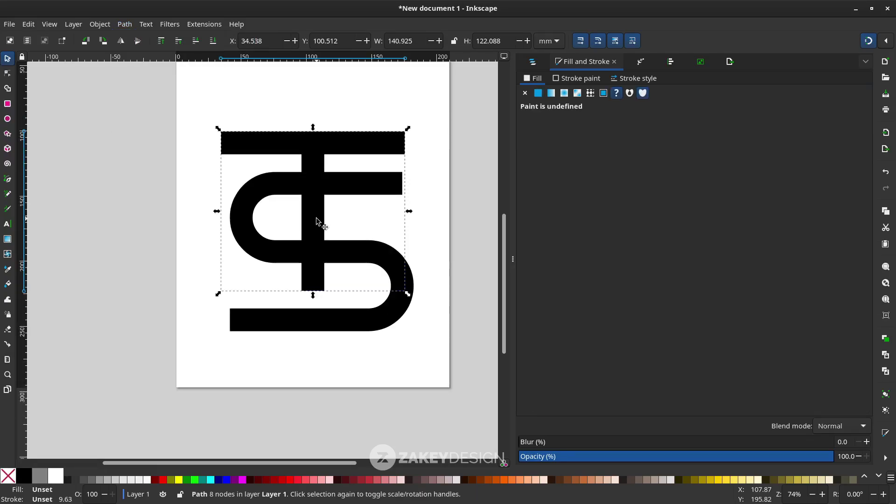
pyautogui.click(8, 75)
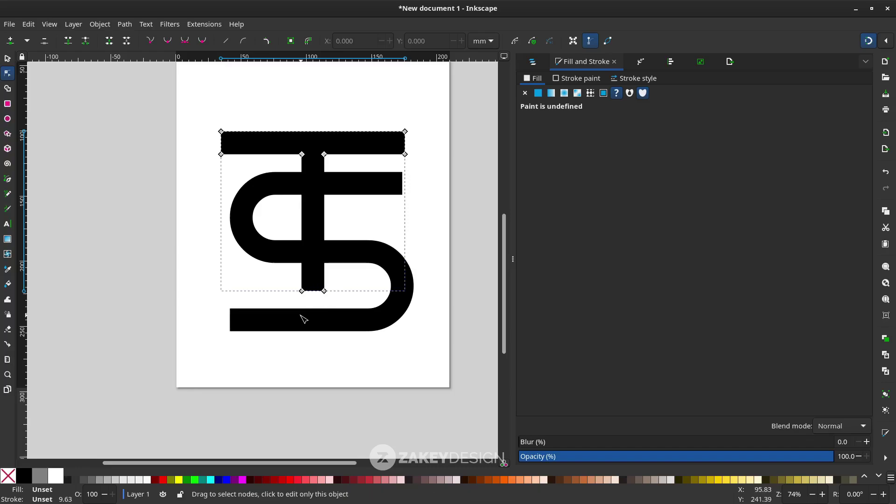
pyautogui.scroll(2, 304, 316)
pyautogui.moveTo(305, 270); pyautogui.dragTo(301, 413)
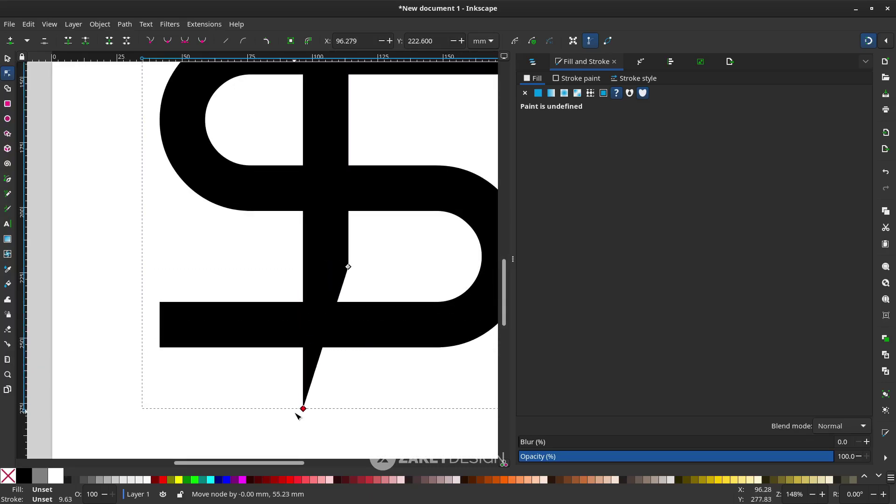
pyautogui.scroll(-1, 320, 332)
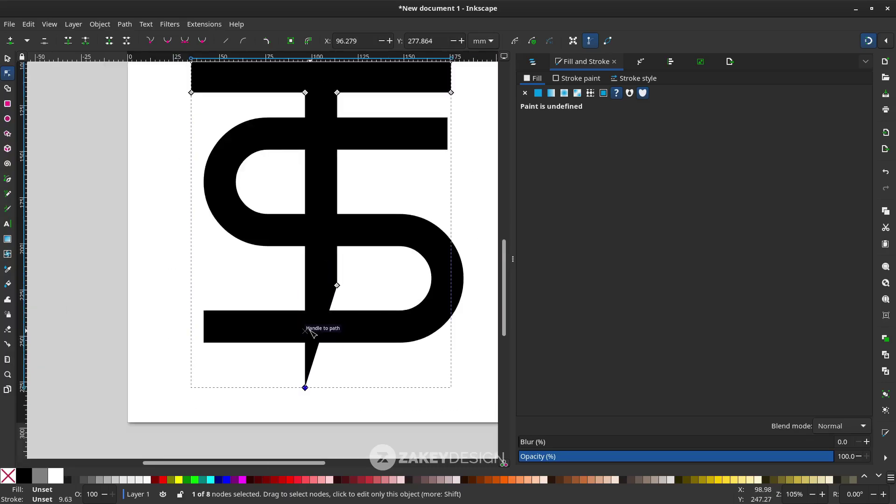
pyautogui.hotkey('ctrl', 'z')
pyautogui.click(384, 306)
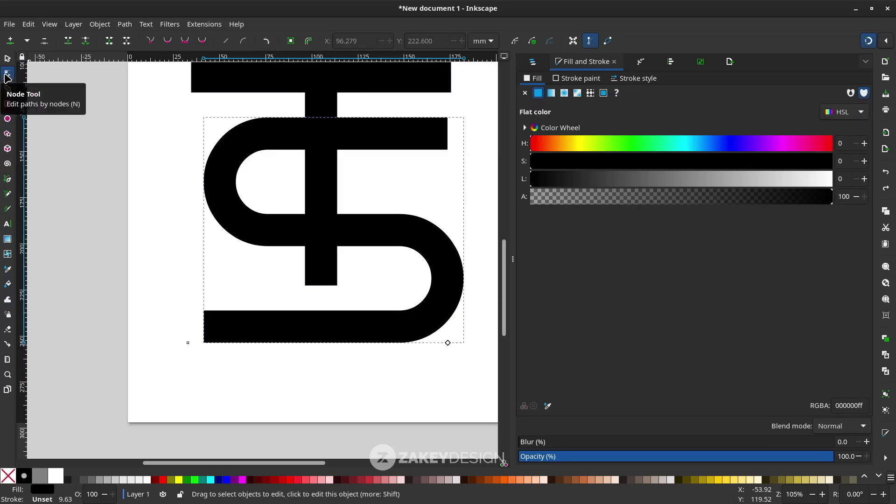
# Extend the T's stem past the S by moving its two lowest nodes straight down to about Y 273 mm
pyautogui.click(321, 99)
pyautogui.moveTo(369, 303); pyautogui.dragTo(283, 280)
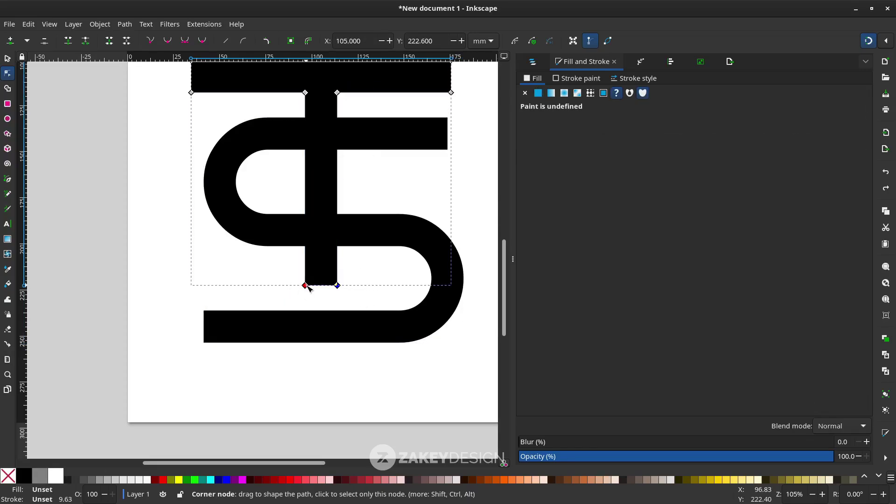
pyautogui.moveTo(340, 287); pyautogui.dragTo(340, 381)
pyautogui.press('5')
pyautogui.click(409, 351)
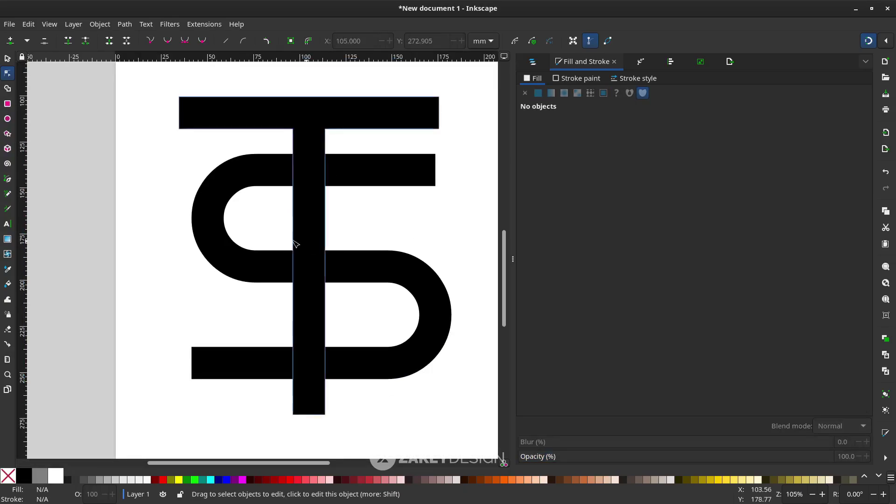
# Duplicate the S on top of the T and fill the copy with red #D40000
pyautogui.click(374, 177)
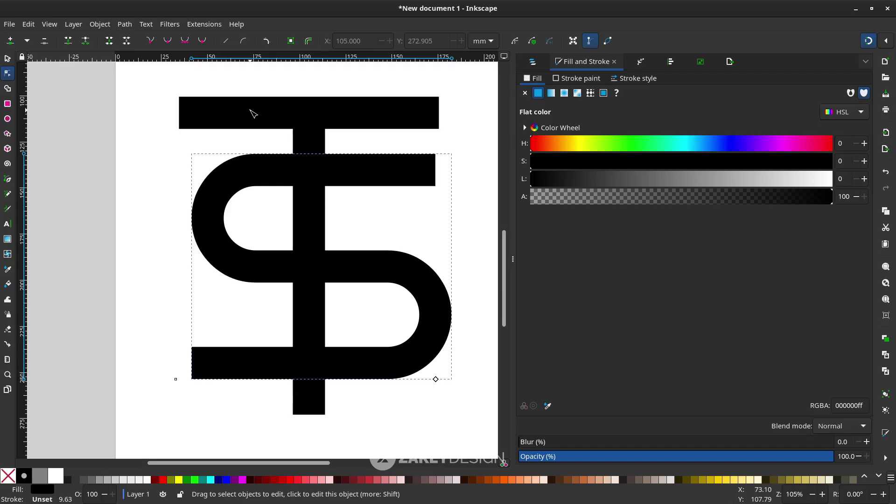
pyautogui.hotkey('ctrl', 'shift', 'c')
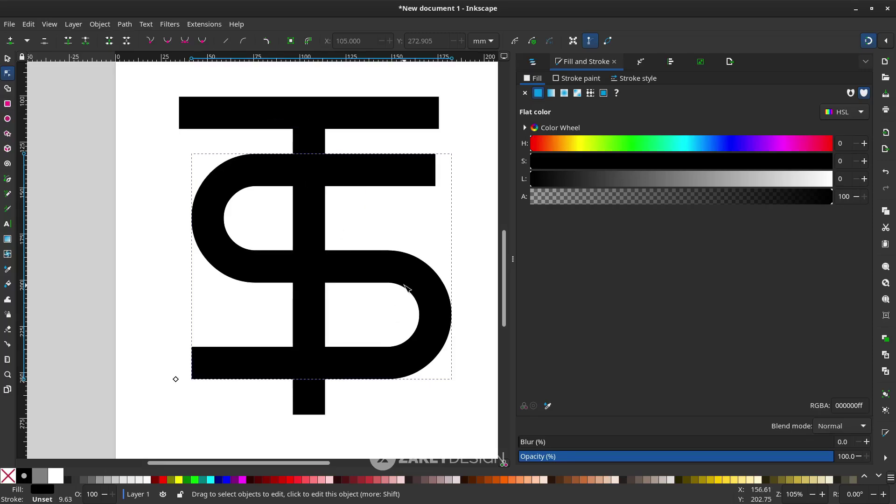
pyautogui.click(284, 481)
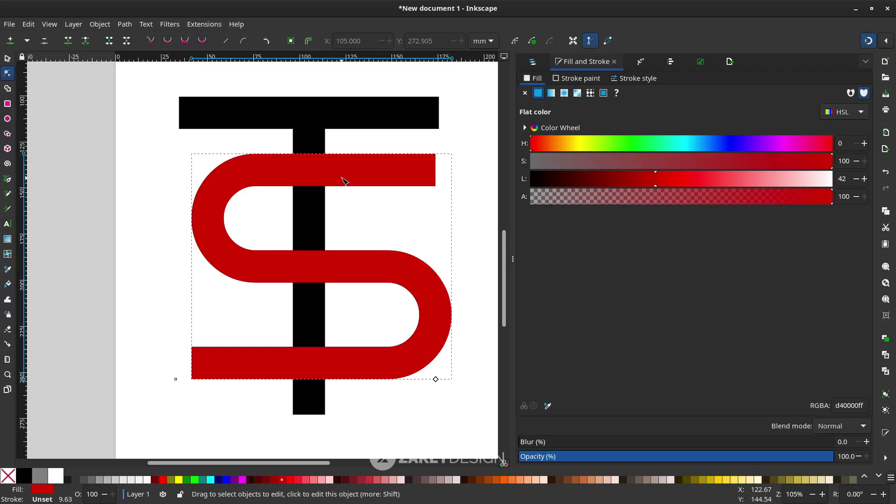
# Outset the red S copy four times to thicken it beyond the original S
pyautogui.click(124, 24)
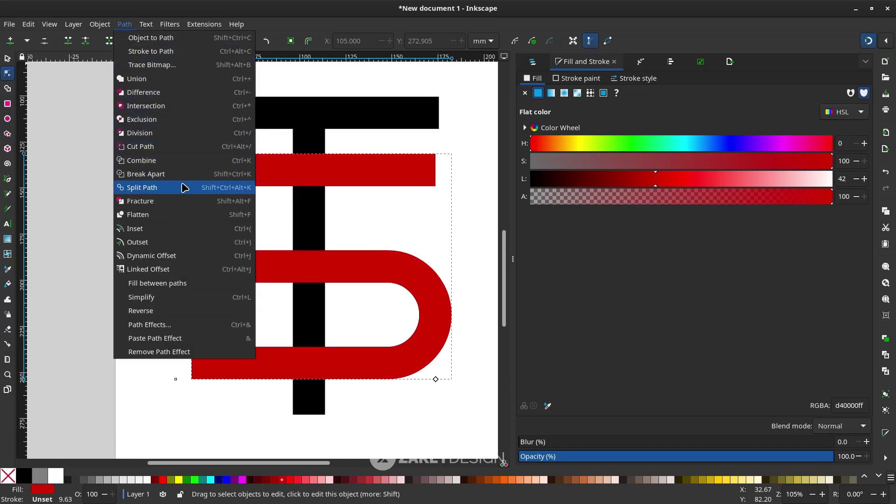
pyautogui.click(217, 243)
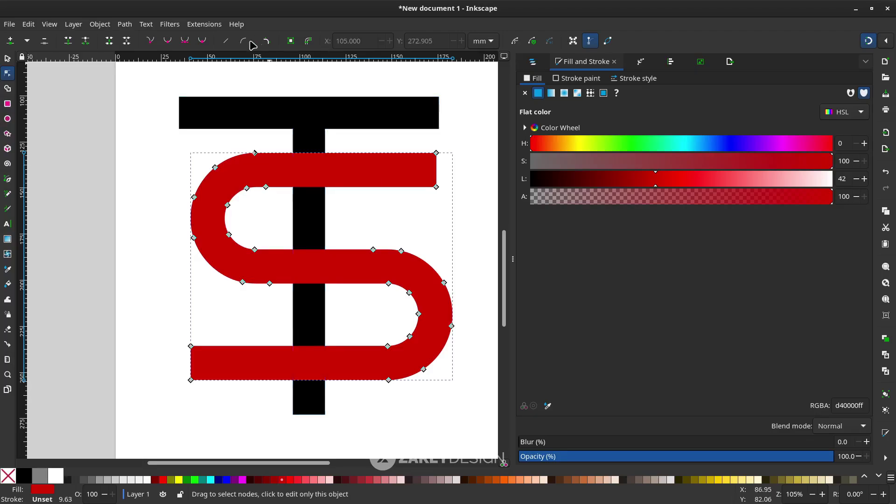
pyautogui.click(125, 24)
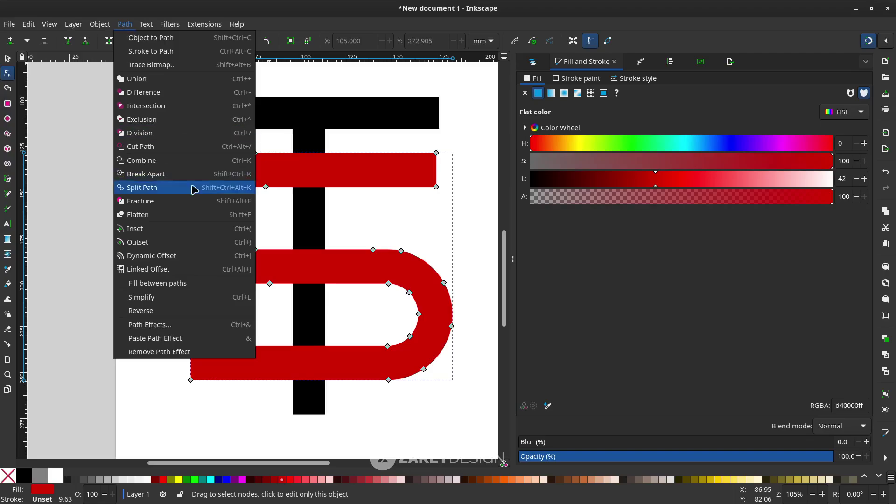
pyautogui.click(198, 243)
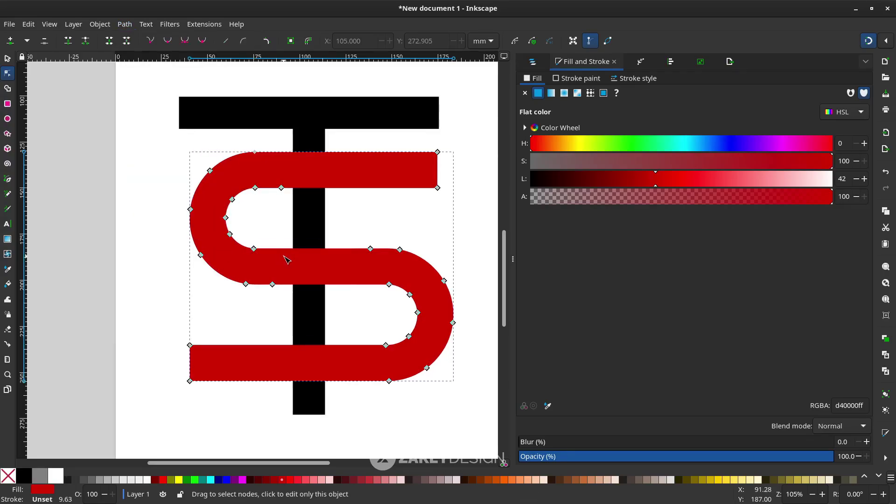
pyautogui.hotkey('ctrl', 'l')
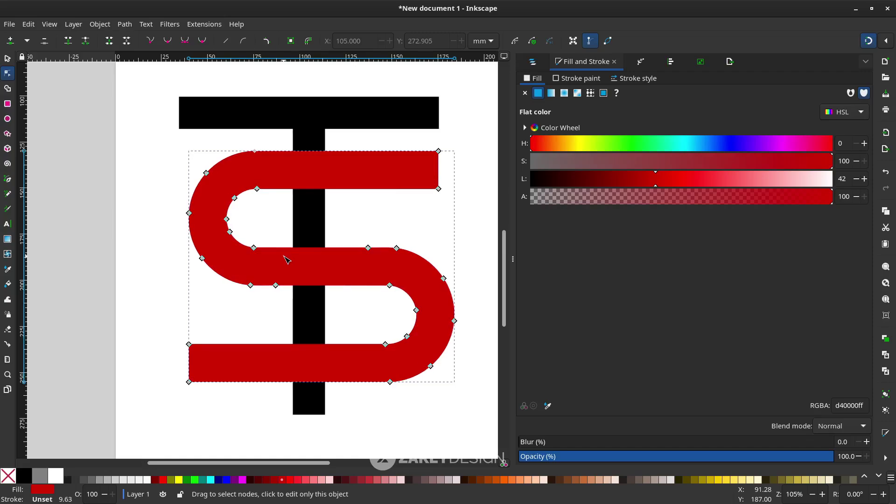
pyautogui.hotkey('ctrl', 'l')
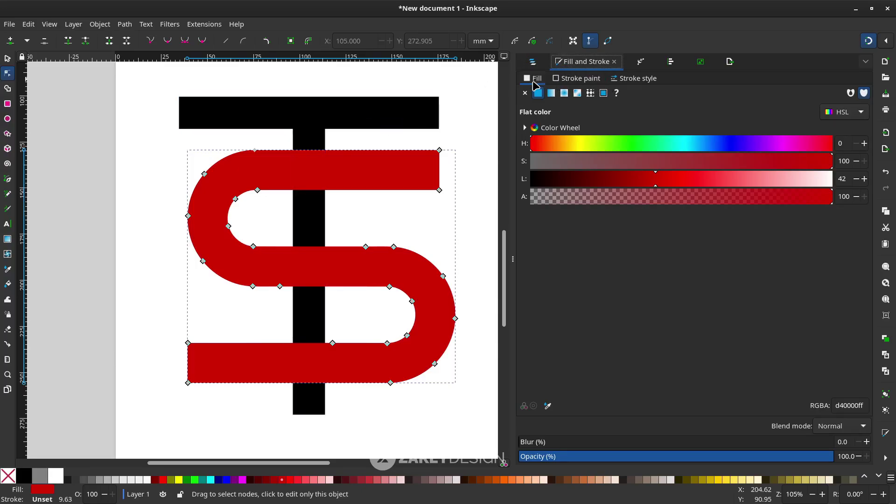
# Lower the red S copy's opacity to about 51% so the original S shows through
pyautogui.moveTo(737, 460); pyautogui.dragTo(677, 457)
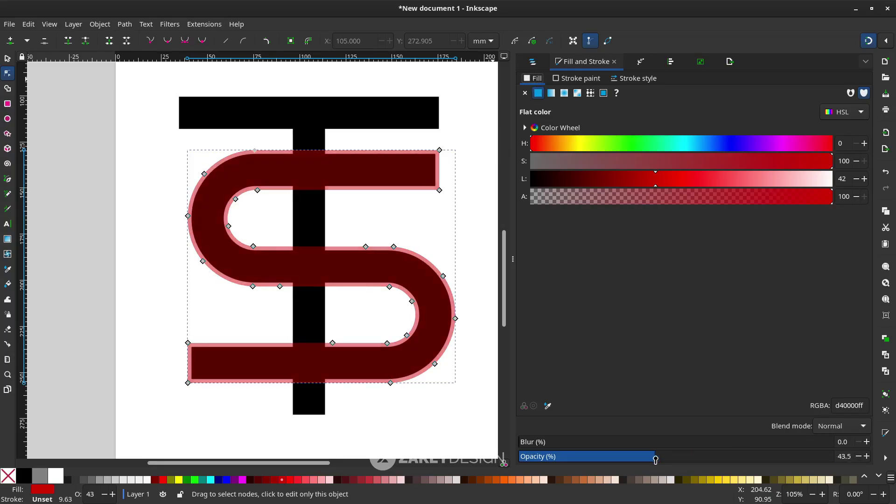
pyautogui.scroll(1, 327, 177)
pyautogui.scroll(3, 326, 177)
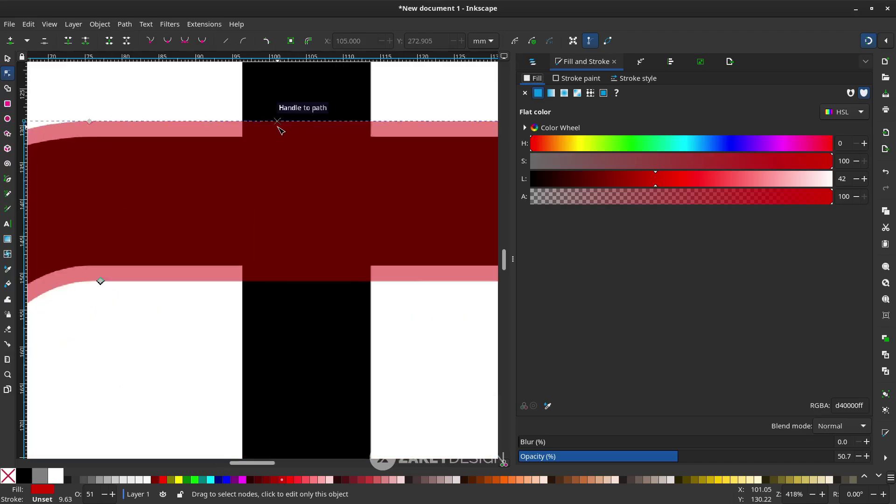
pyautogui.scroll(-3, 230, 134)
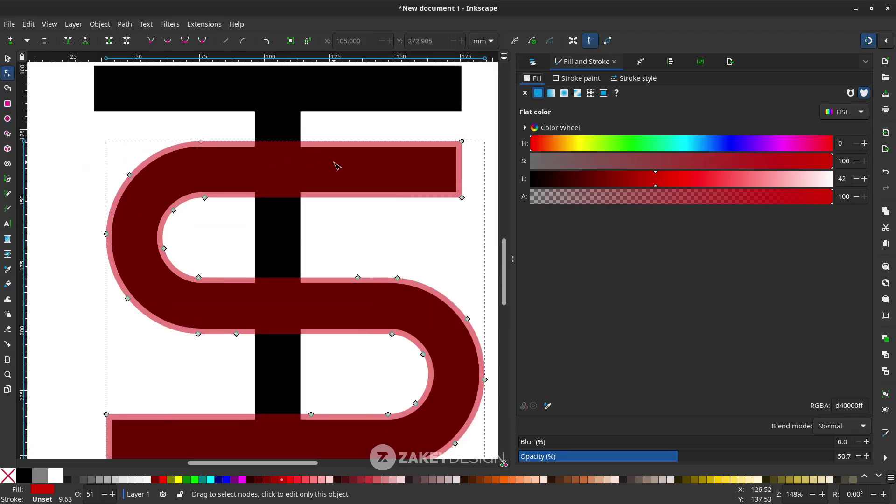
# Outset the translucent S copy four more times to widen the margin around the original S
pyautogui.hotkey('ctrl', 'l')
pyautogui.hotkey('ctrl', 'l')
pyautogui.hotkey('ctrl', 'l')
pyautogui.hotkey('ctrl', 'l')
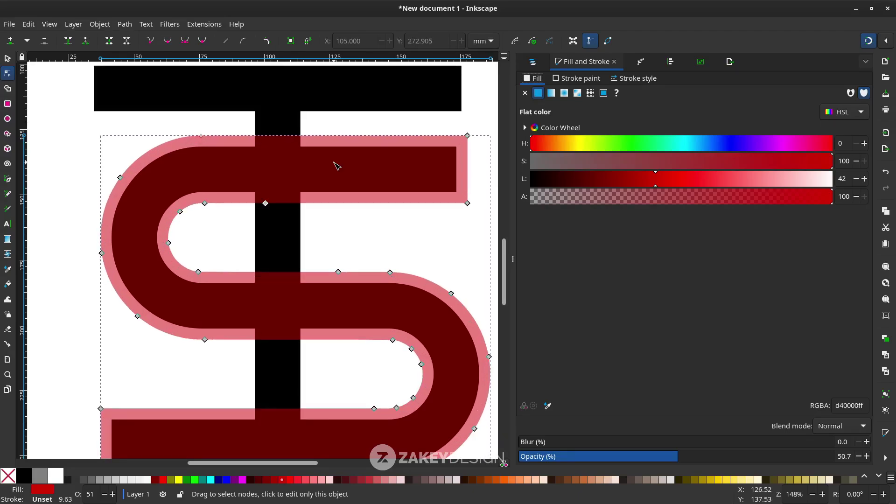
pyautogui.scroll(4, 254, 194)
pyautogui.scroll(-4, 274, 214)
pyautogui.scroll(1, 264, 202)
pyautogui.scroll(-2, 460, 252)
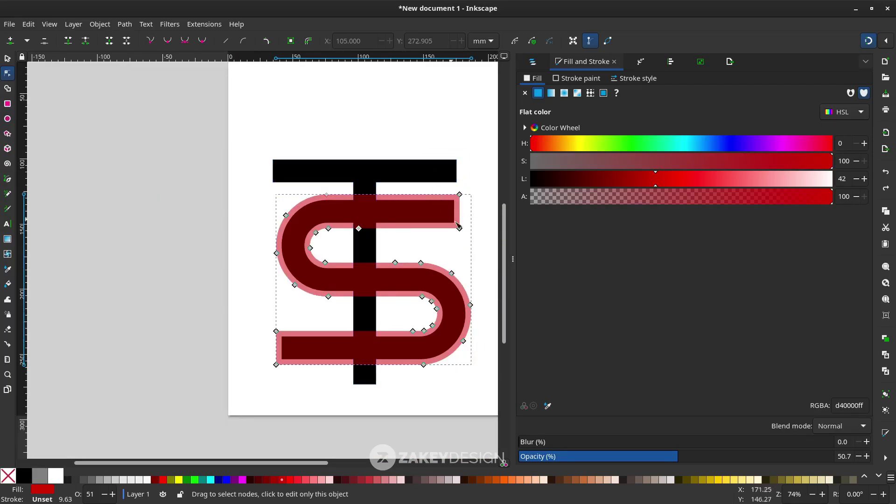
# Select the T together with the outset S copy and subtract the copy from the T using Difference
pyautogui.click(459, 195)
pyautogui.keyDown('shift'); pyautogui.click(409, 171); pyautogui.keyUp('shift')
pyautogui.click(125, 24)
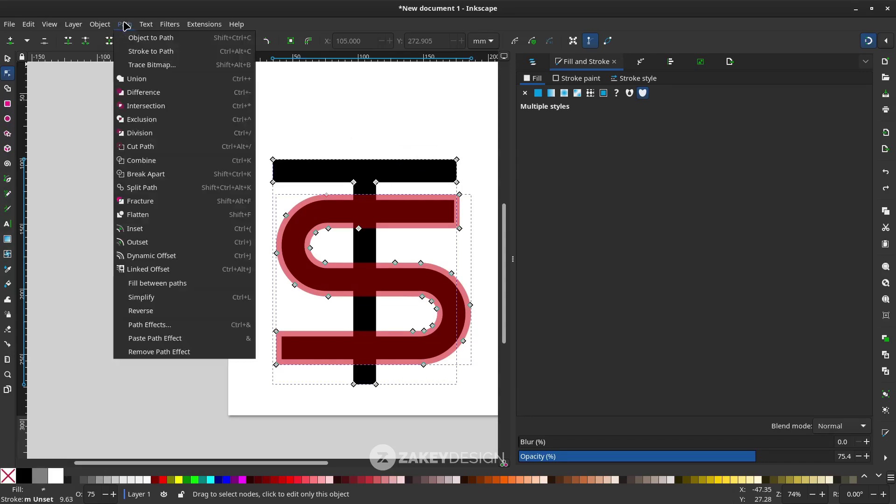
pyautogui.click(184, 96)
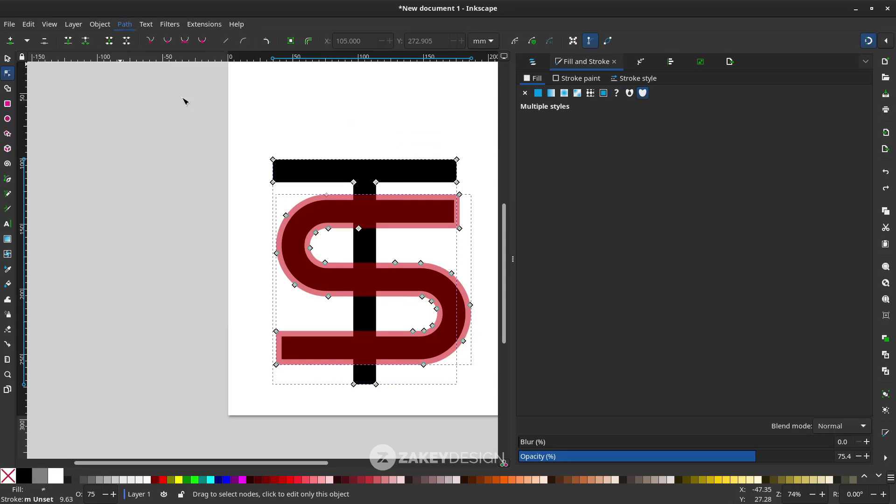
pyautogui.hscroll(2, 303, 359)
pyautogui.click(404, 415)
pyautogui.scroll(-1, 402, 362)
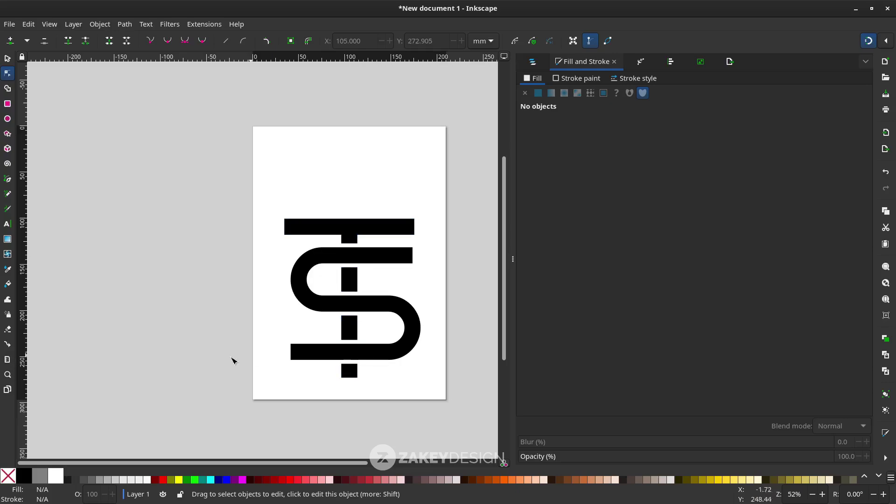
# Select the whole monogram, scale it proportionally to about 106 × 124 mm and move it up towards the page's centre
pyautogui.click(7, 58)
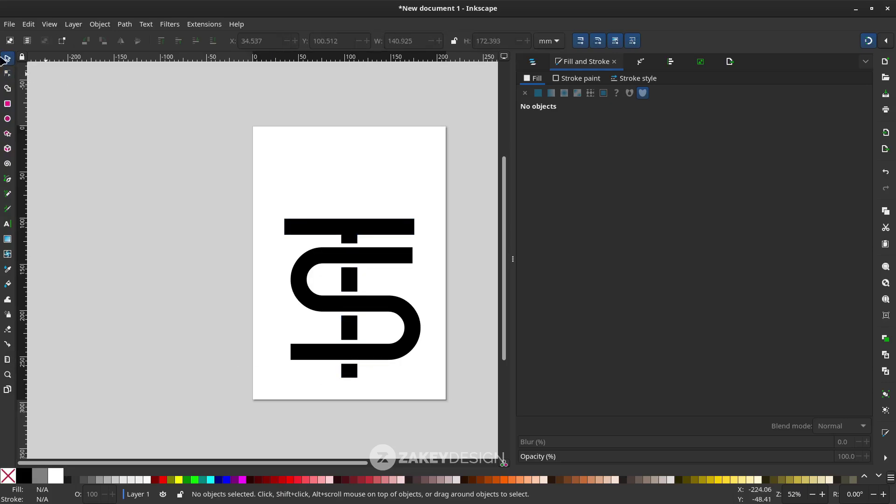
pyautogui.moveTo(199, 149); pyautogui.dragTo(463, 409)
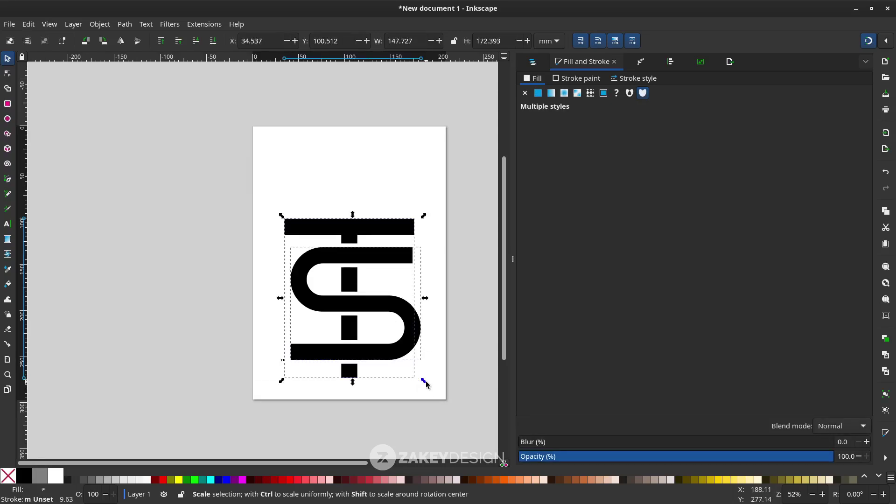
pyautogui.moveTo(426, 384); pyautogui.dragTo(407, 368)
pyautogui.moveTo(374, 305); pyautogui.dragTo(373, 266)
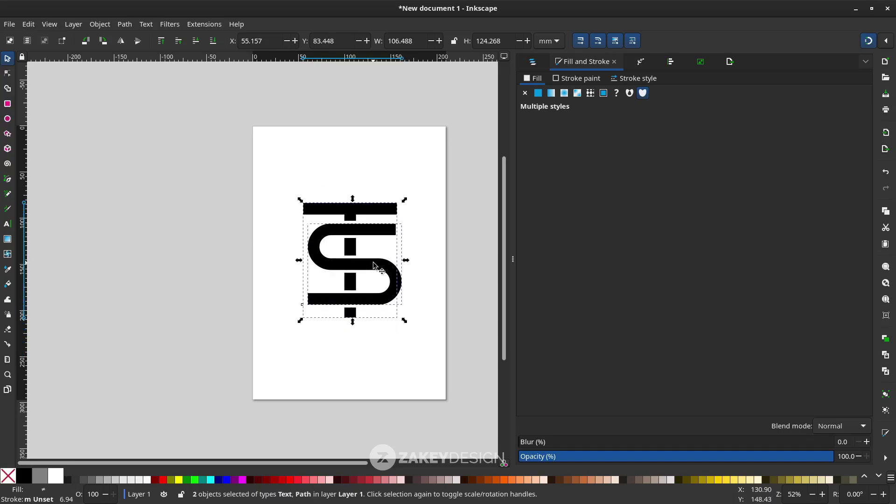
pyautogui.hscroll(4, 391, 240)
pyautogui.click(391, 238)
pyautogui.hscroll(-2, 228, 138)
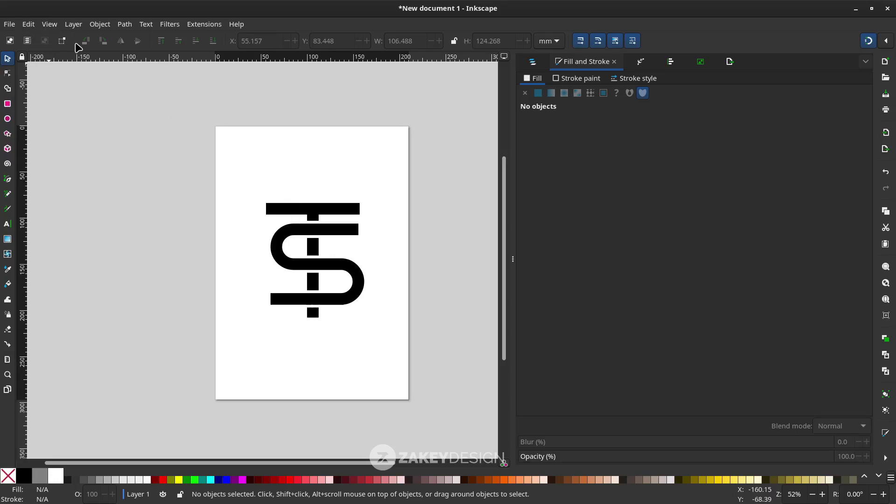
# Set the document's page size to 1080 × 1080 px
pyautogui.click(10, 24)
pyautogui.click(79, 244)
pyautogui.click(139, 122)
pyautogui.click(114, 139)
pyautogui.doubleClick(89, 139)
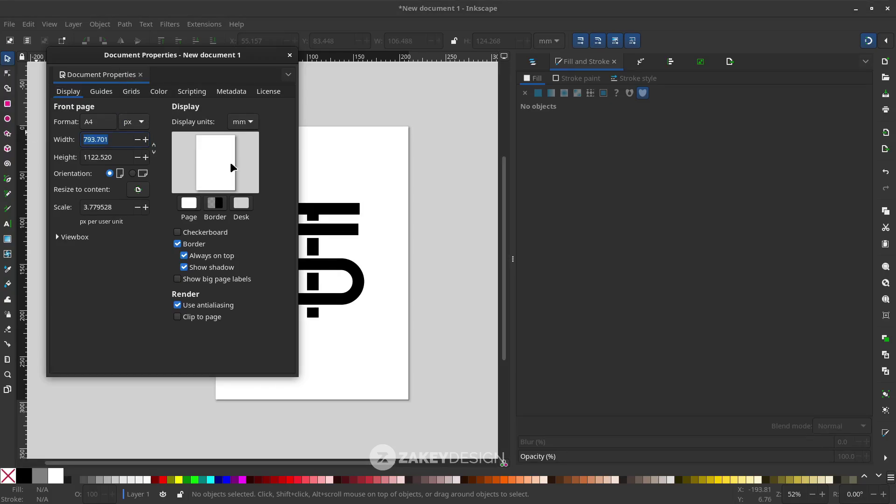
pyautogui.write('1080')
pyautogui.press('Tab')
pyautogui.write('1080')
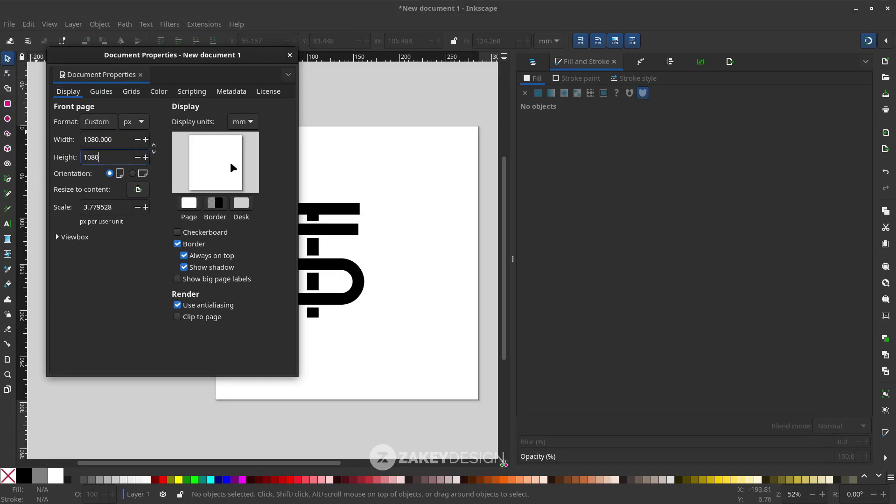
pyautogui.click(112, 140)
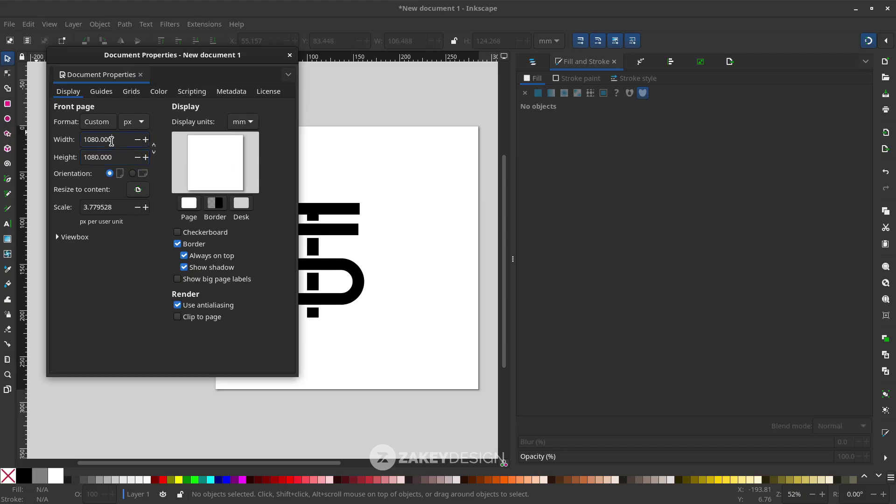
pyautogui.click(290, 56)
# Move the monogram to the middle of the square page and enlarge it about its centre to about 119 × 139 mm
pyautogui.moveTo(436, 394); pyautogui.dragTo(142, 166)
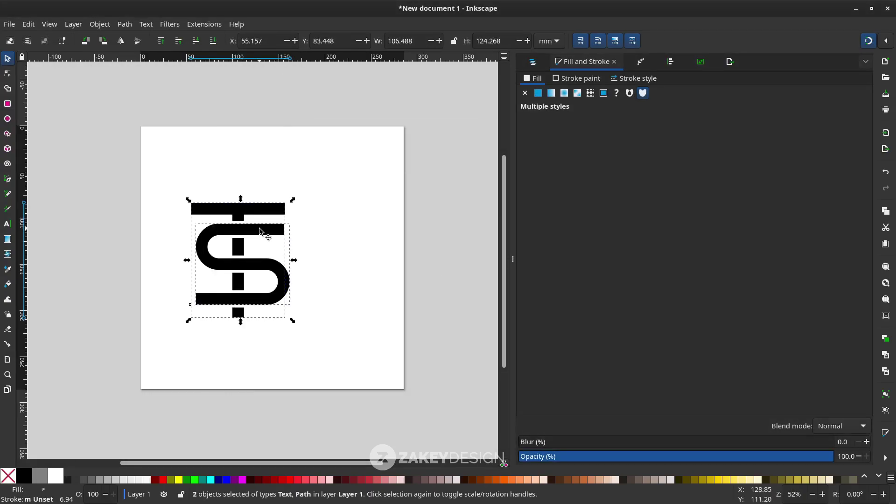
pyautogui.moveTo(260, 231); pyautogui.dragTo(295, 237)
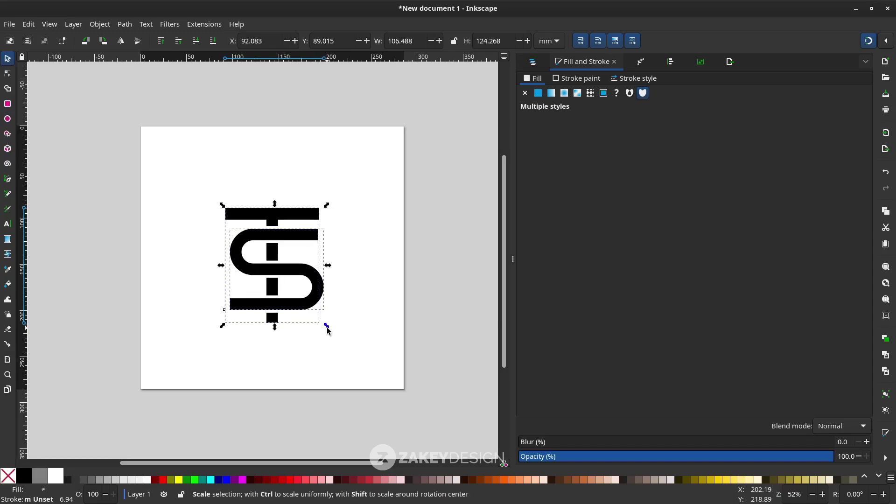
pyautogui.moveTo(328, 330); pyautogui.dragTo(332, 336)
pyautogui.scroll(1, 316, 297)
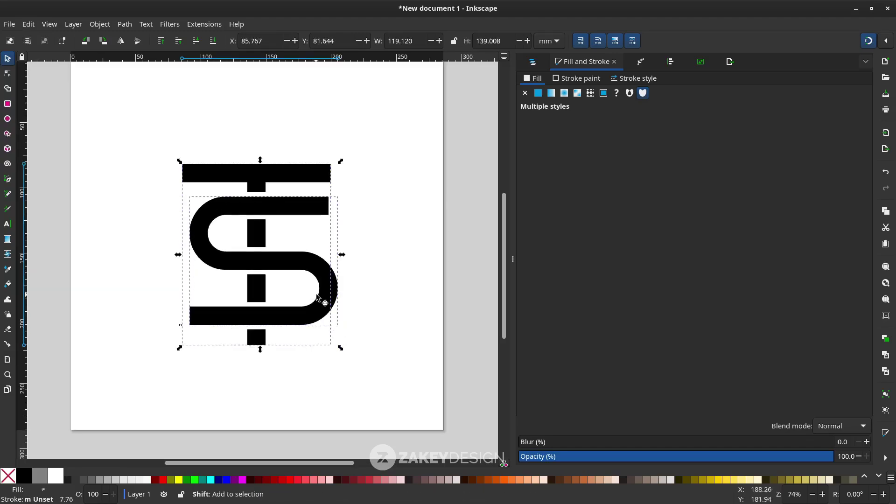
pyautogui.scroll(-2, 321, 300)
pyautogui.scroll(-1, 320, 300)
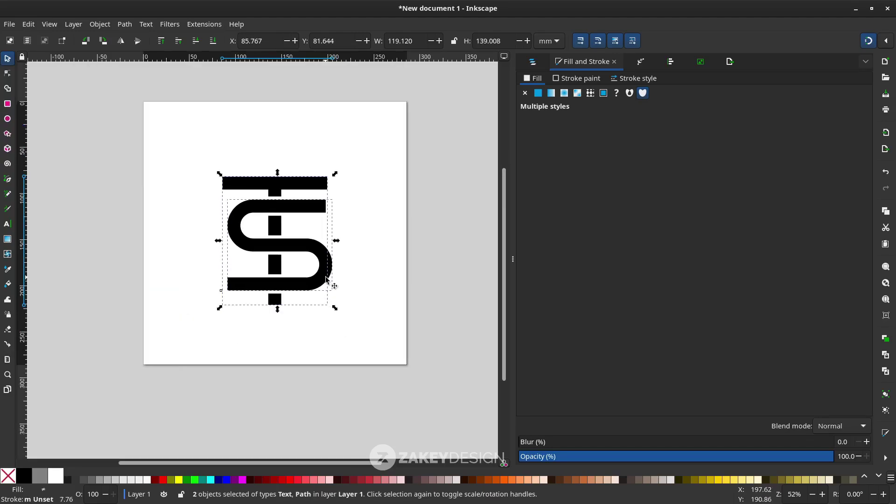
# Group the T and S pieces of the monogram and deselect the group
pyautogui.rightClick(291, 248)
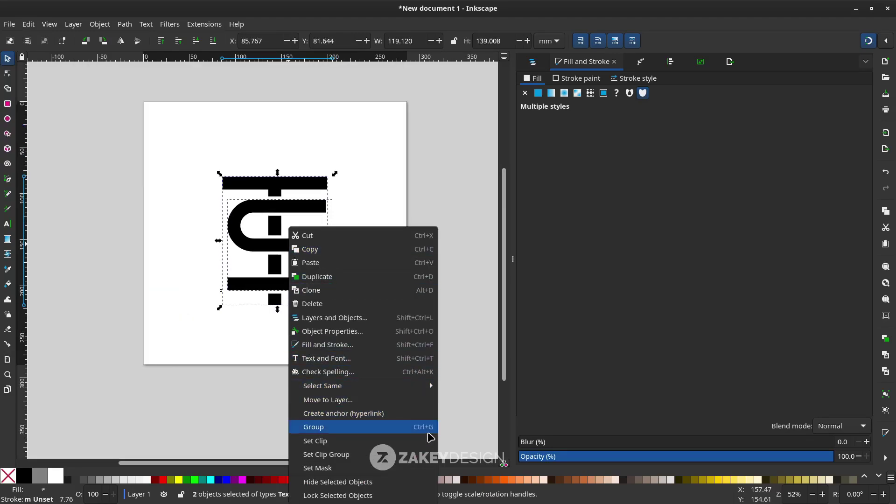
pyautogui.click(420, 427)
pyautogui.hscroll(-3, 406, 350)
pyautogui.click(469, 340)
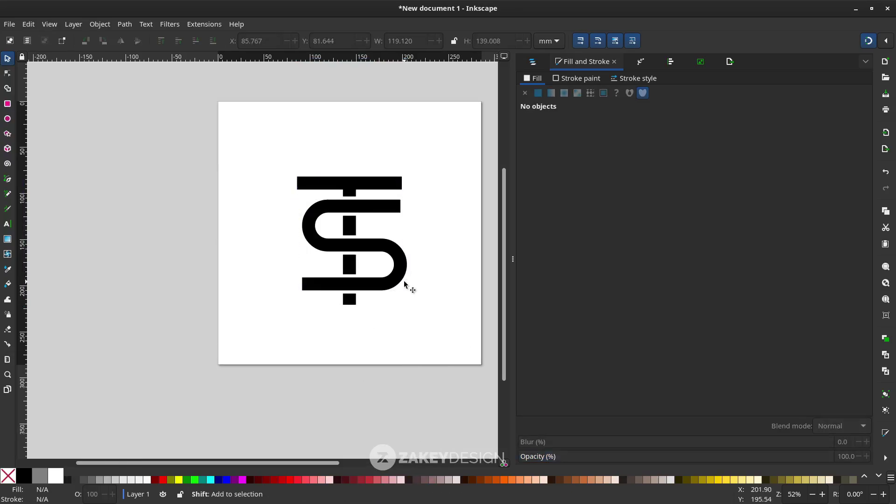
# Draw a 285.75 × 285.75 mm red rectangle covering the whole page from corner to corner, leaving it selected with the Selector tool
pyautogui.hscroll(2, 410, 286)
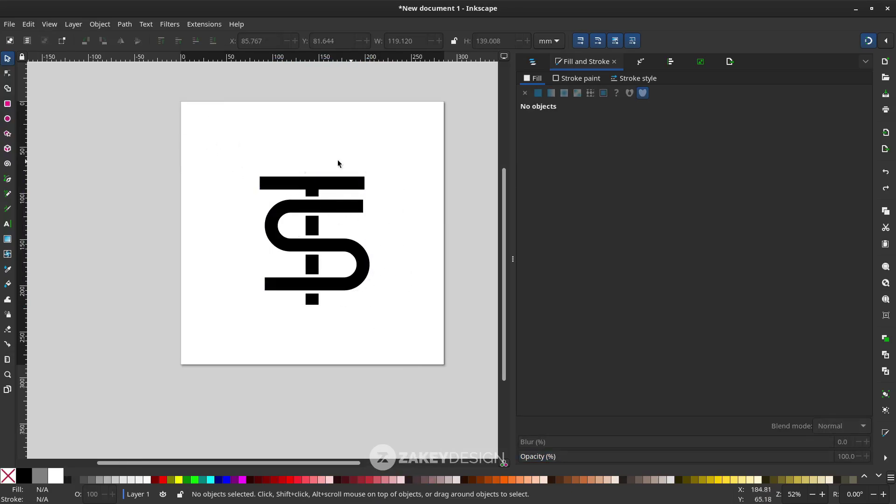
pyautogui.click(8, 106)
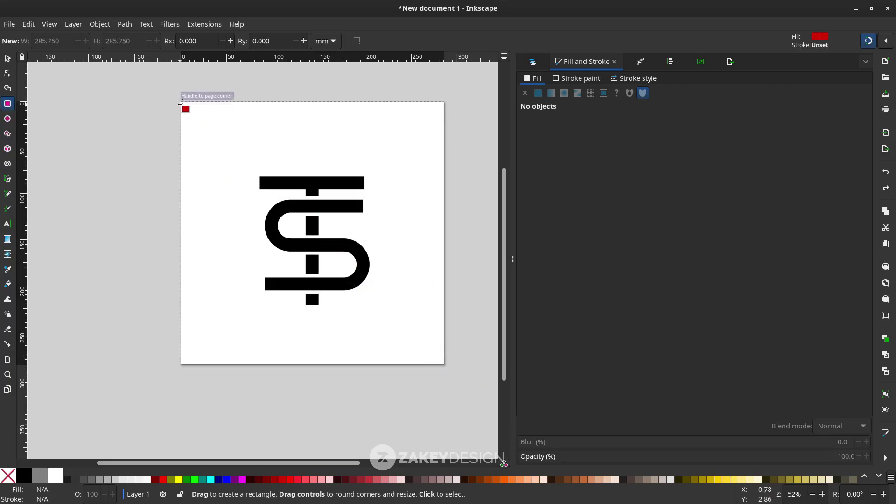
pyautogui.moveTo(181, 102)
pyautogui.mouseDown()
pyautogui.moveTo(344, 221)
pyautogui.moveTo(432, 323)
pyautogui.moveTo(444, 364)
pyautogui.mouseUp()
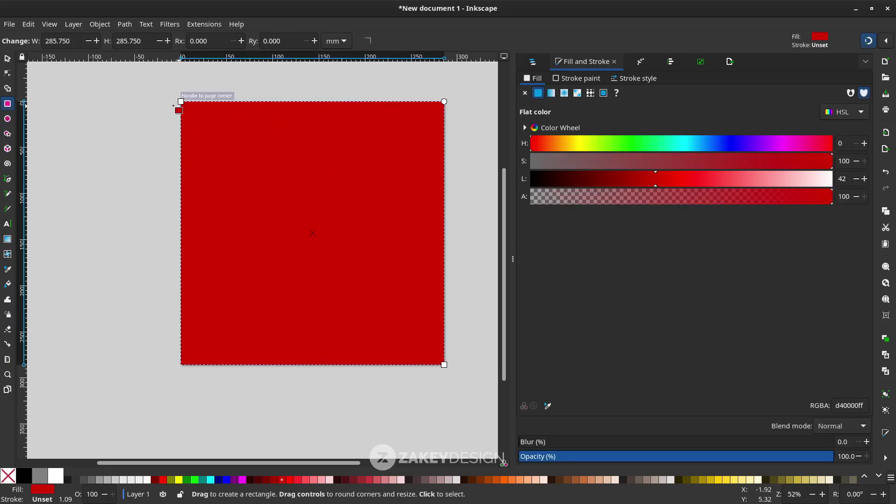
pyautogui.click(8, 59)
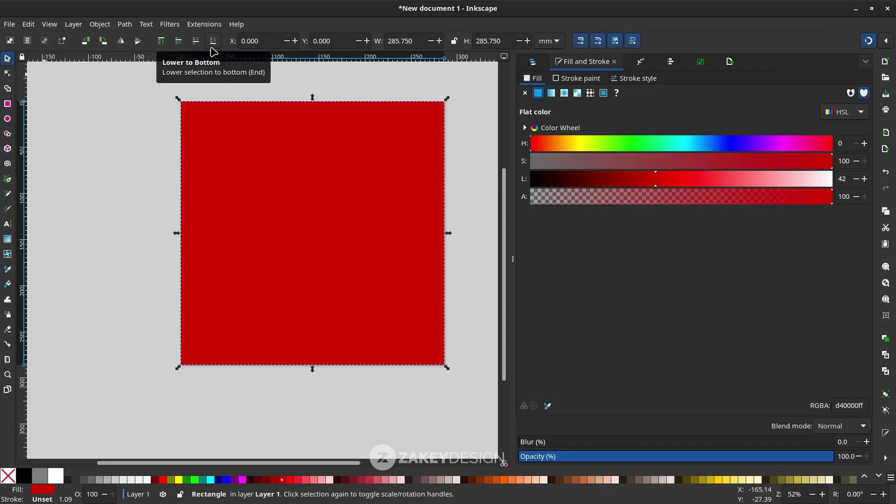
# Send the full-page red rectangle behind the monogram and fill it with 90% Gray
pyautogui.click(213, 42)
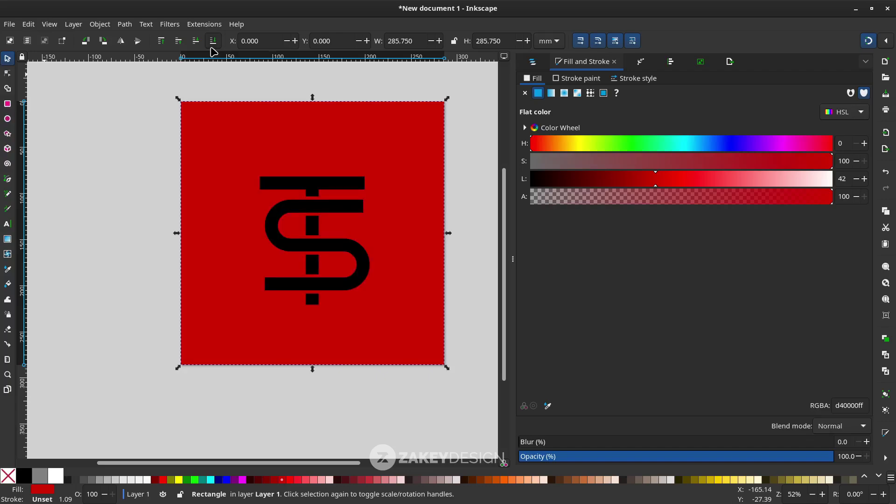
pyautogui.click(69, 484)
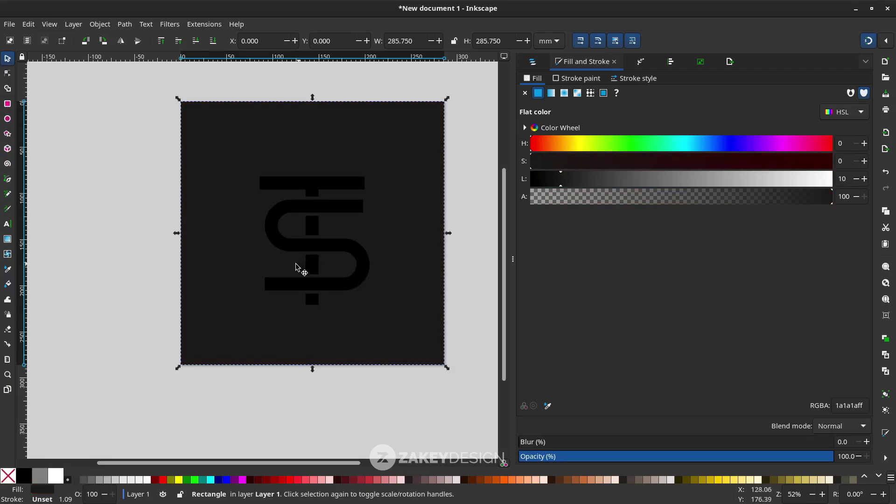
pyautogui.press('Escape')
# Fill the monogram group with 2.5% Gray and scale it down slightly about its centre, leaving everything deselected
pyautogui.click(310, 222)
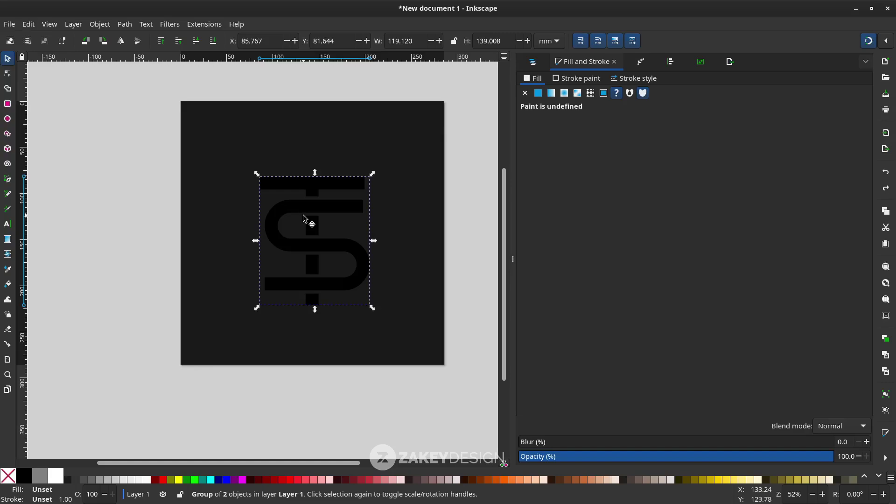
pyautogui.click(148, 480)
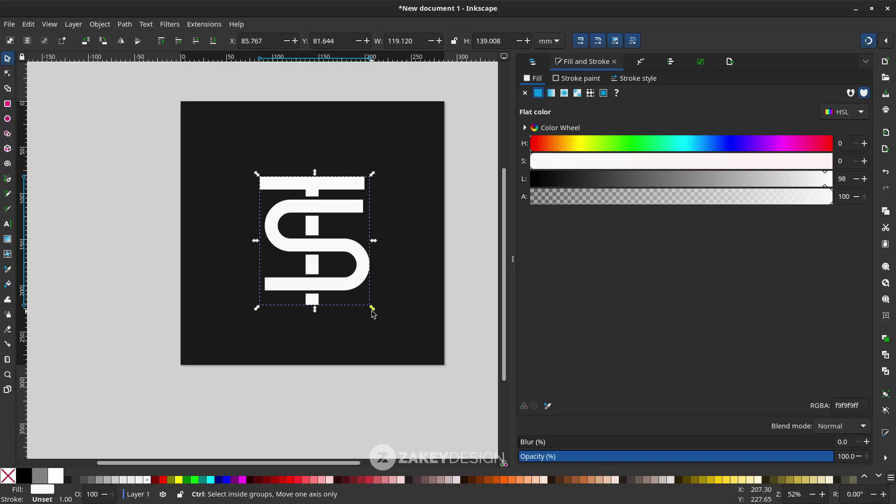
pyautogui.moveTo(372, 310); pyautogui.dragTo(365, 305)
pyautogui.click(438, 244)
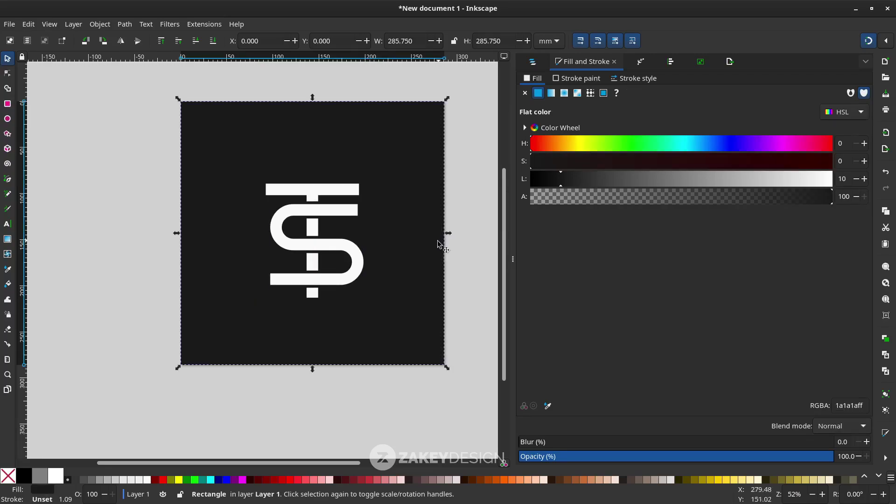
pyautogui.press('Escape')
# Add the text ESTD in Bruno Ace left of the monogram and scale it down to about 43 × 9 mm
pyautogui.moveTo(438, 244); pyautogui.dragTo(424, 237)
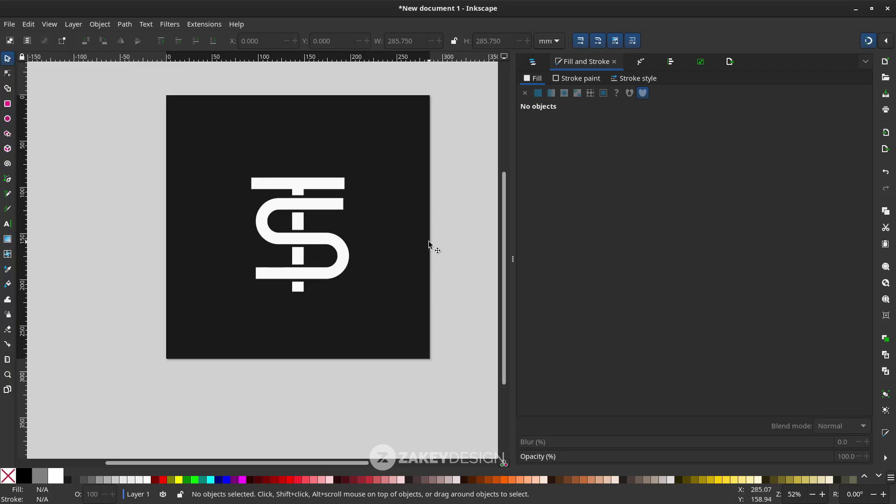
pyautogui.press('t')
pyautogui.click(190, 234)
pyautogui.write('ESTD')
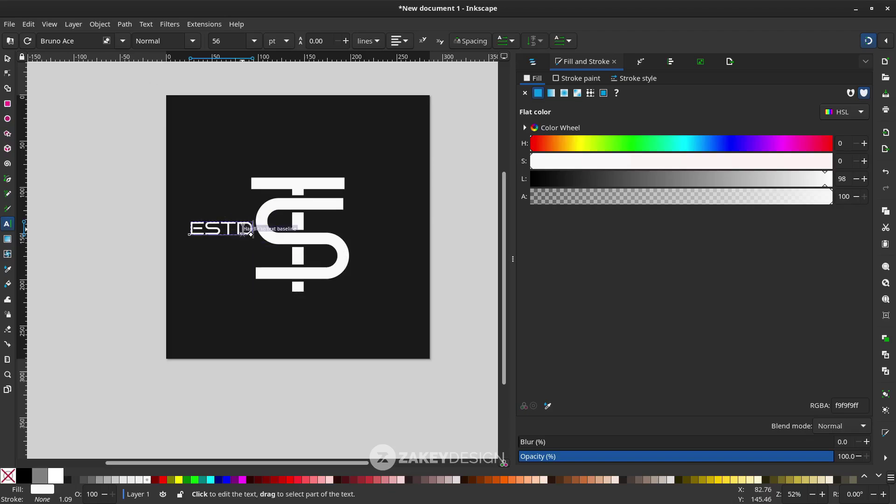
pyautogui.doubleClick(240, 228)
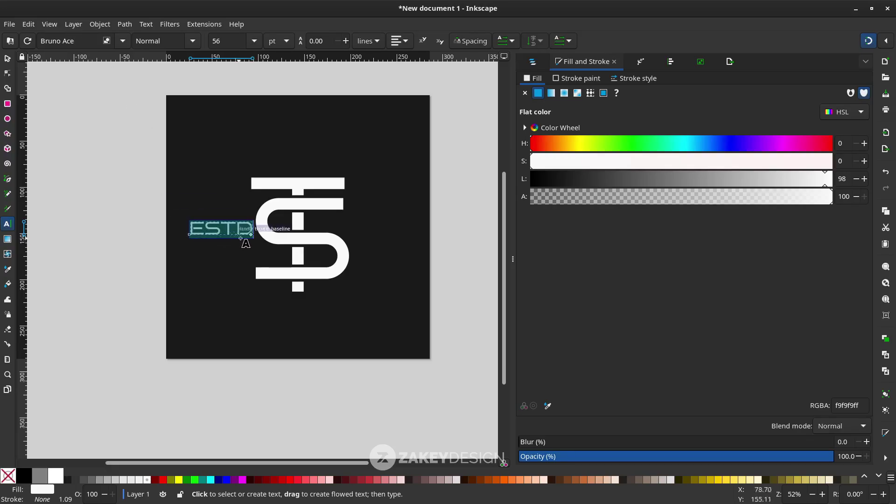
pyautogui.click(7, 60)
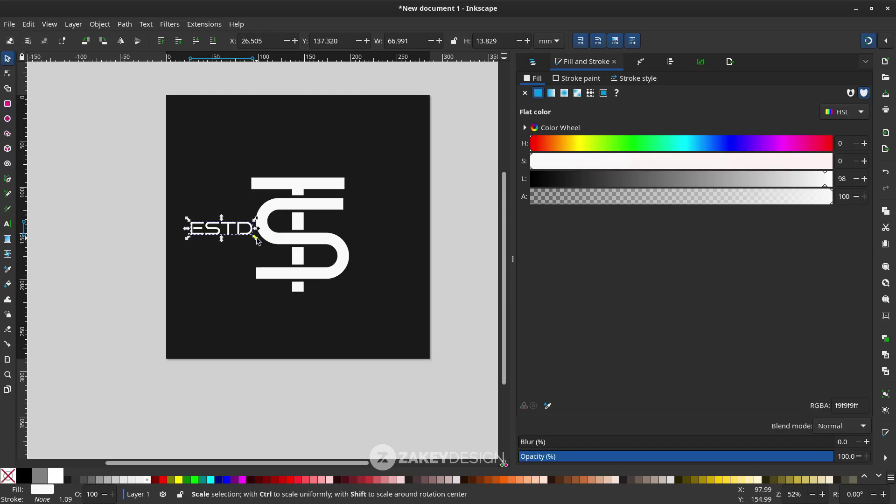
pyautogui.moveTo(257, 240); pyautogui.dragTo(219, 231)
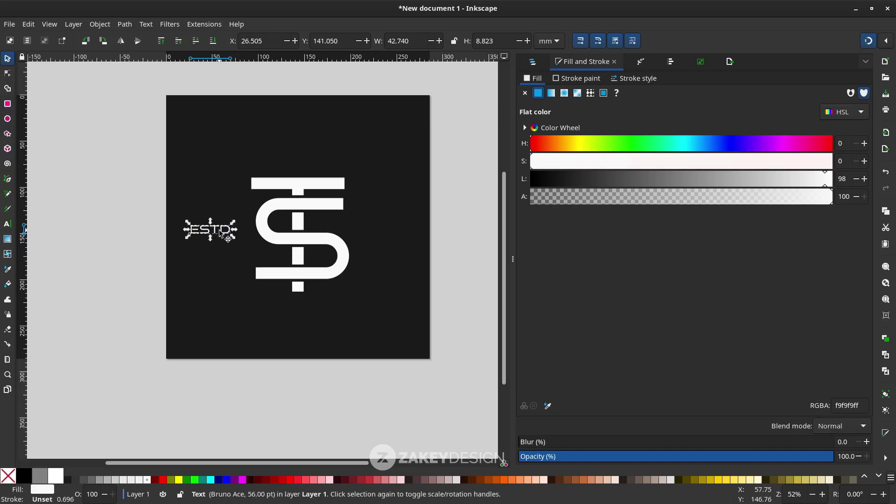
# Duplicate the ESTD text straight across to the right of the monogram and change the copy to 2001
pyautogui.press('ctrl')
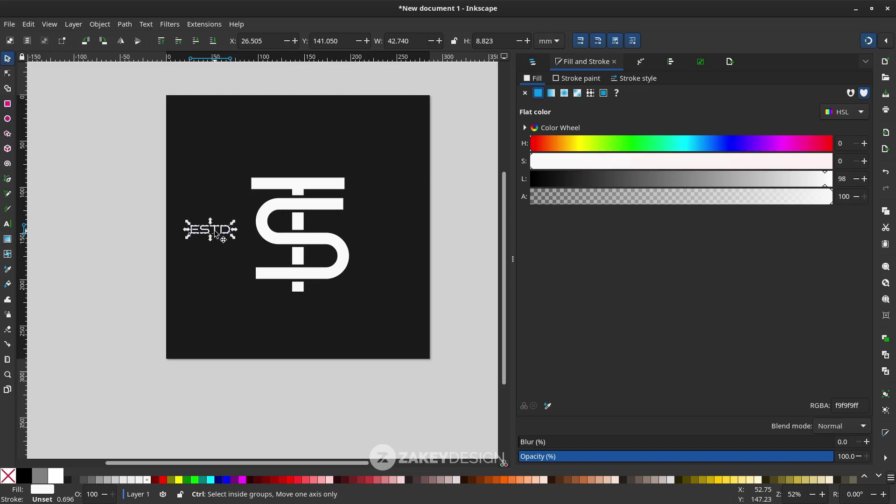
pyautogui.hotkey('ctrl', 'd')
pyautogui.moveTo(216, 234); pyautogui.dragTo(391, 230)
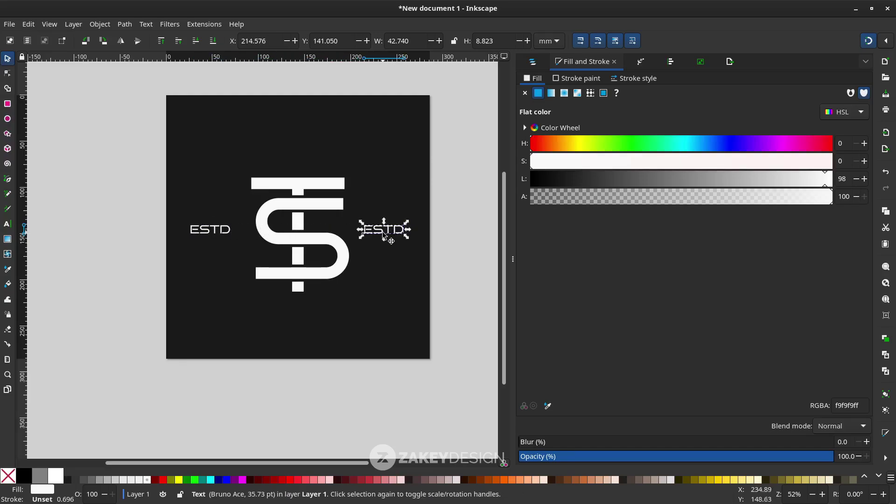
pyautogui.doubleClick(383, 232)
pyautogui.hotkey('ctrl', 'a')
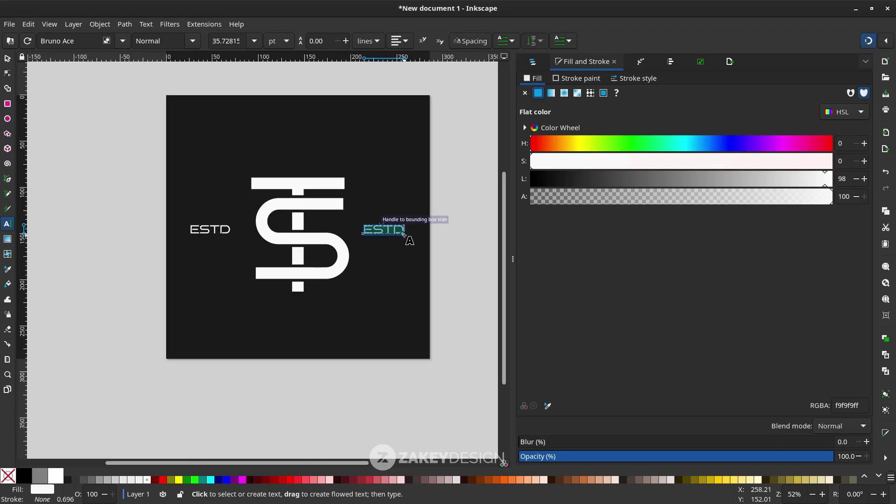
pyautogui.write('2001')
pyautogui.press('Escape')
pyautogui.press('s')
pyautogui.moveTo(387, 234); pyautogui.dragTo(389, 235)
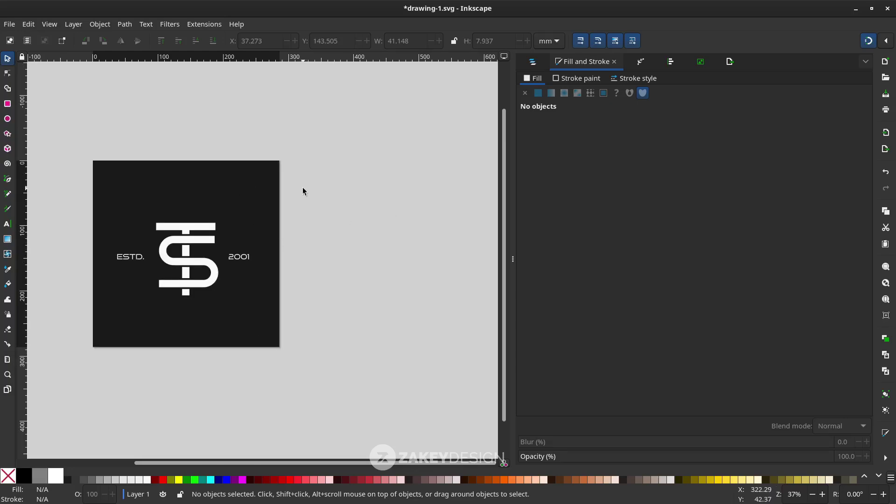
# Add a second 1080 × 1080 px page beside the TS logo page and return to the Selector tool
pyautogui.hscroll(-2, 318, 230)
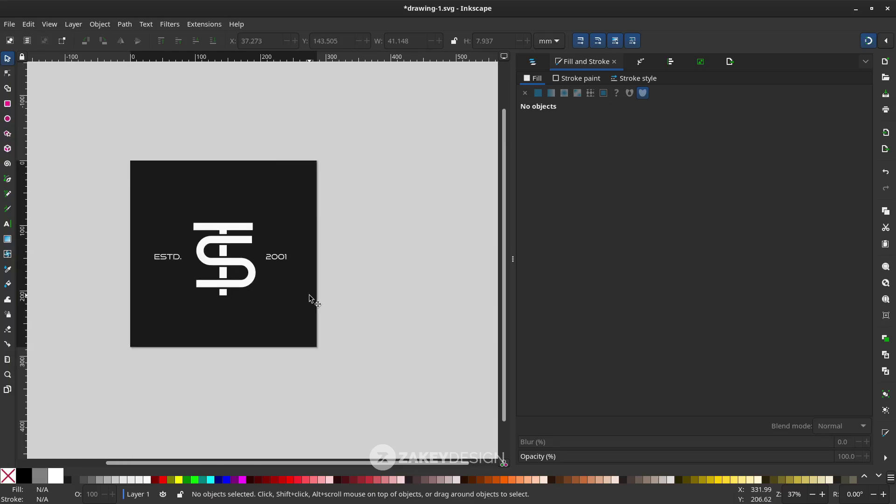
pyautogui.click(8, 393)
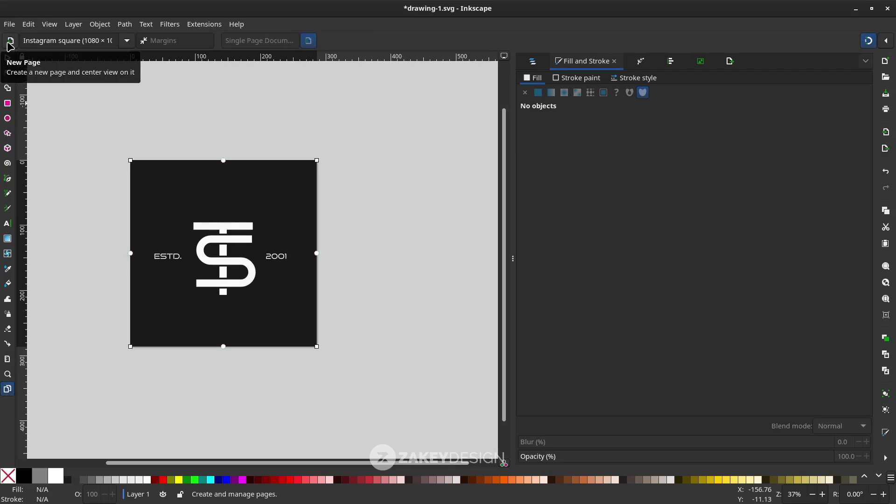
pyautogui.click(10, 42)
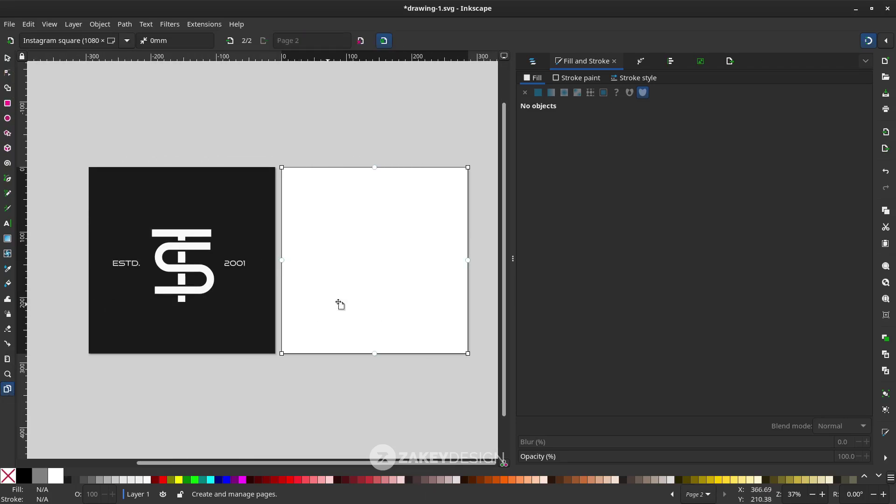
pyautogui.press('s')
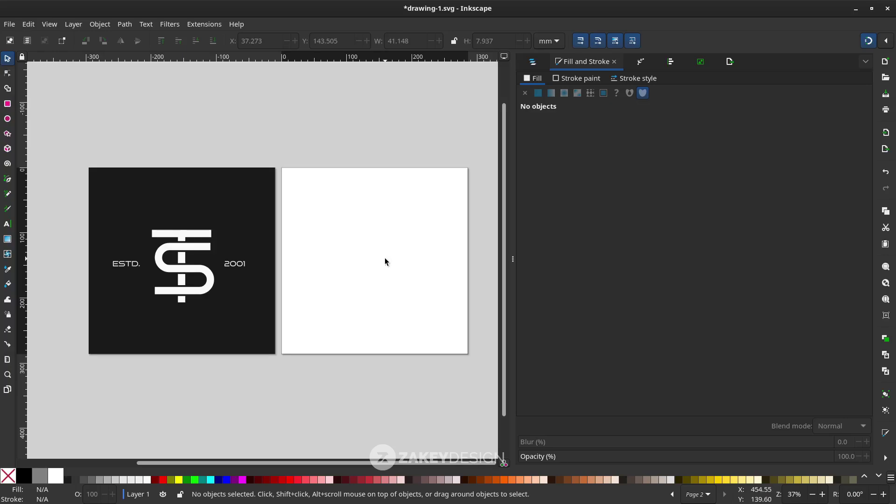
# Add a single letter Y in the Cormorant Infant font near the middle of the second page
pyautogui.keyDown('ctrl'); pyautogui.scroll(1, 385, 260); pyautogui.keyUp('ctrl')
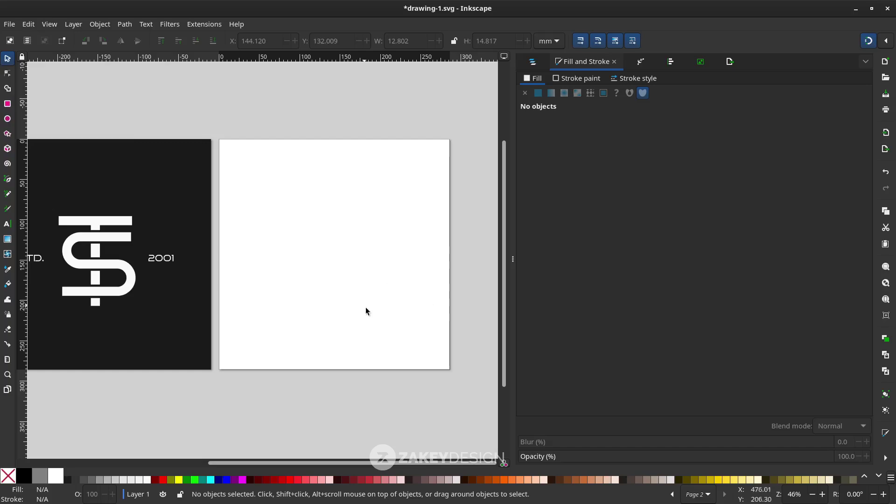
pyautogui.press('t')
pyautogui.click(371, 254)
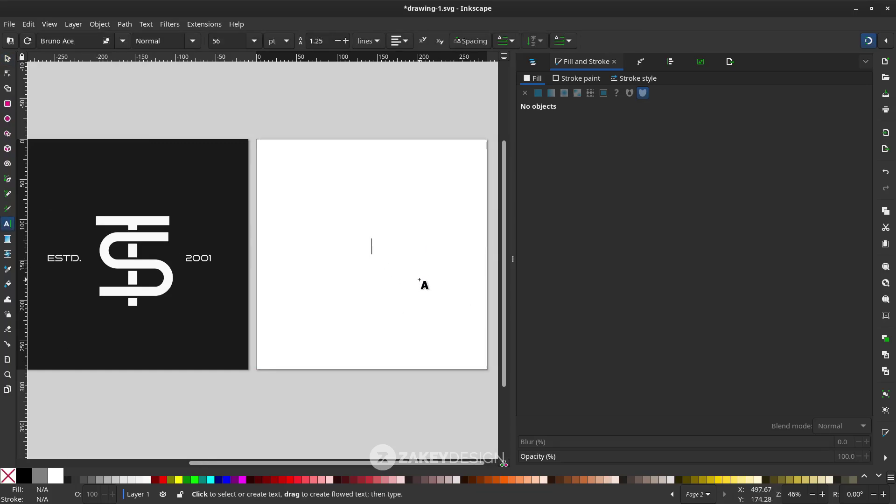
pyautogui.write('U')
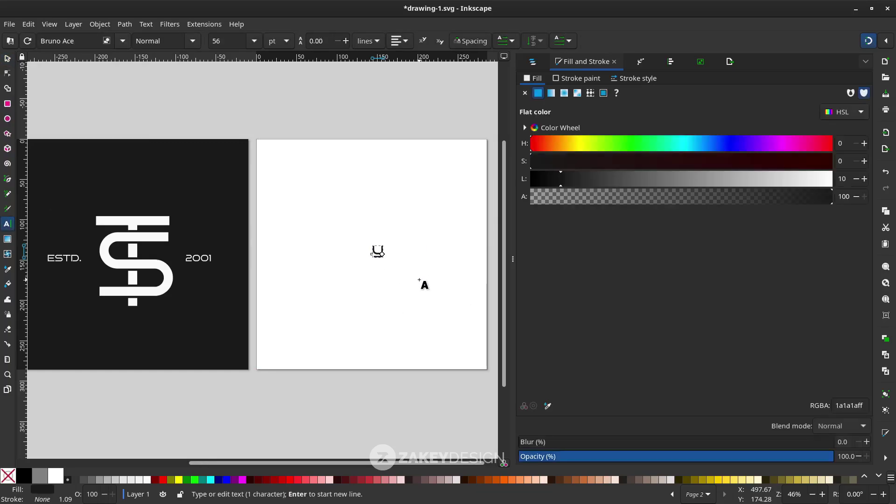
pyautogui.moveTo(385, 254); pyautogui.dragTo(374, 249)
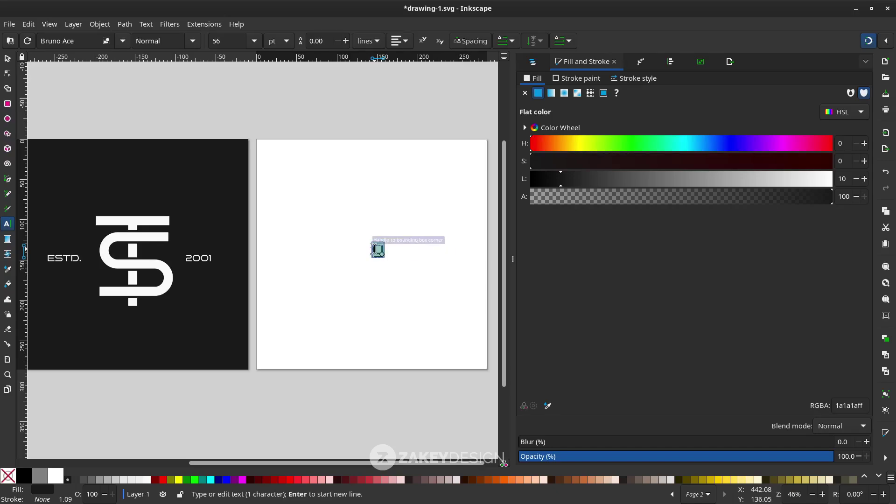
pyautogui.tripleClick(87, 41)
pyautogui.write('cor')
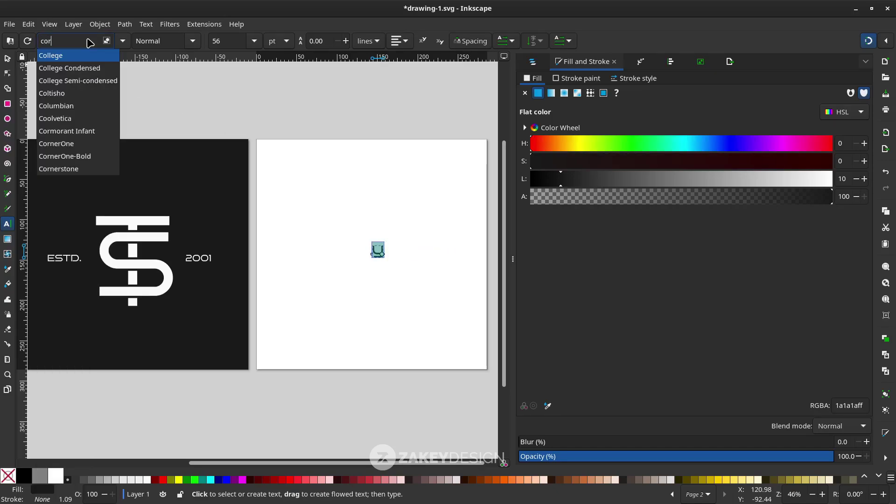
pyautogui.click(84, 58)
pyautogui.click(375, 248)
pyautogui.press('F1')
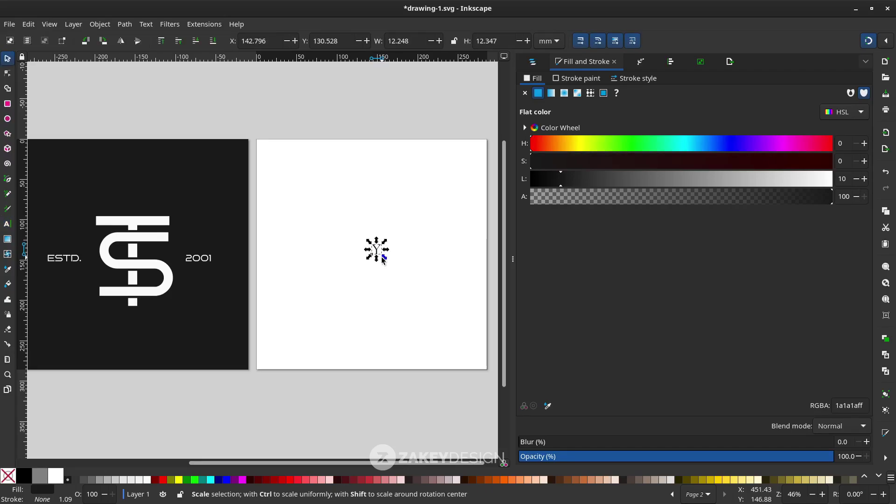
# Enlarge the letter Y to about 100 × 101 mm and centre it on the second page
pyautogui.moveTo(384, 258); pyautogui.dragTo(414, 291)
pyautogui.moveTo(418, 301); pyautogui.dragTo(418, 300)
pyautogui.moveTo(380, 243); pyautogui.dragTo(374, 241)
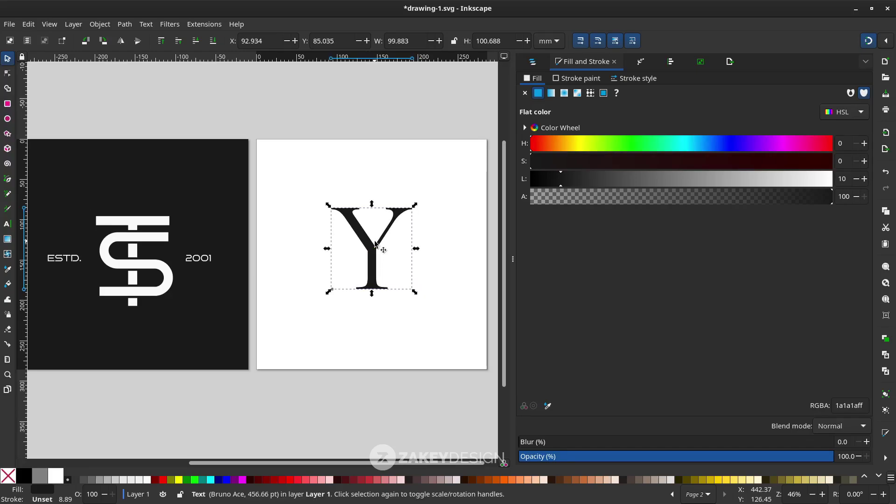
# Duplicate the Y, change the copy to an H, and move it down so it overlaps the Y's stem, centred horizontally
pyautogui.doubleClick(378, 252)
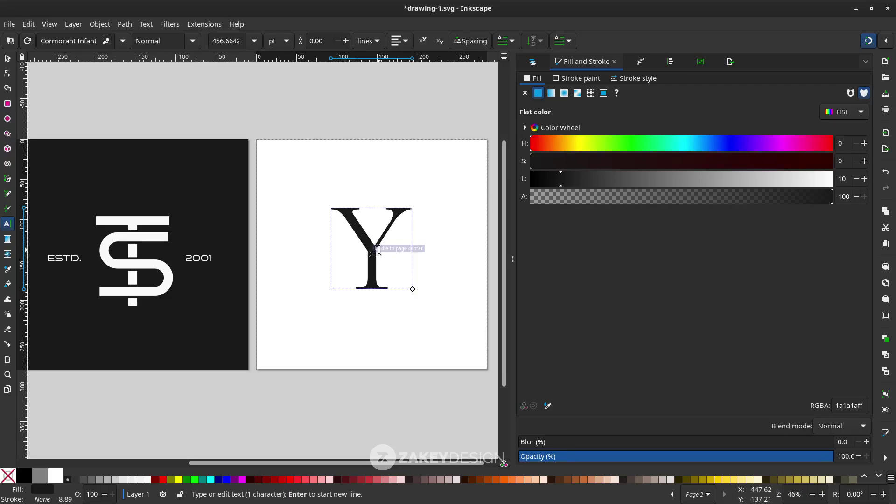
pyautogui.doubleClick(379, 250)
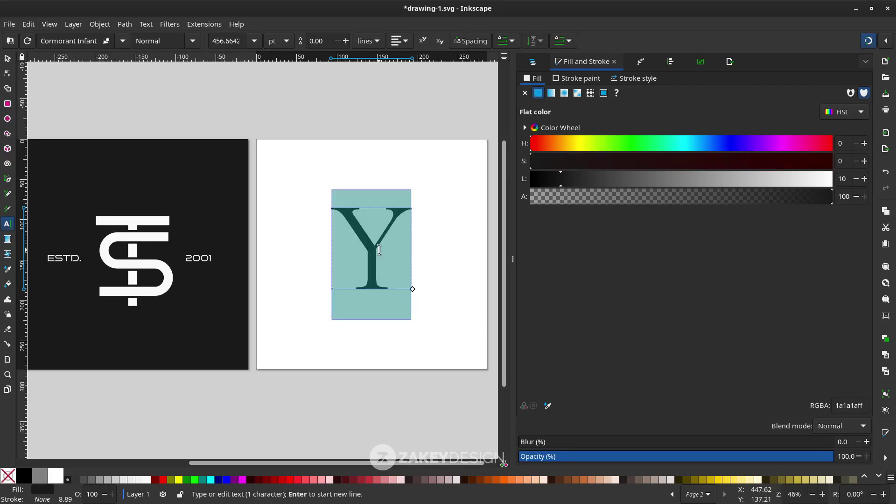
pyautogui.write('H')
pyautogui.press('Escape')
pyautogui.press('s')
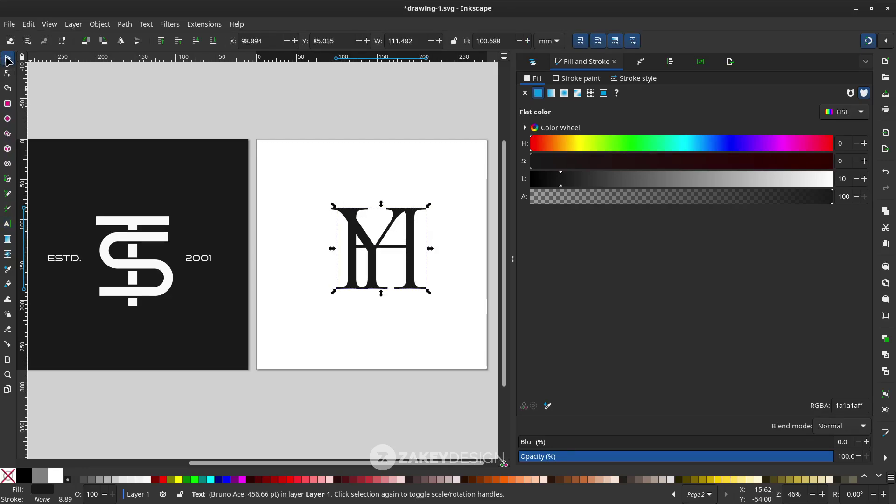
pyautogui.moveTo(411, 252); pyautogui.dragTo(406, 286)
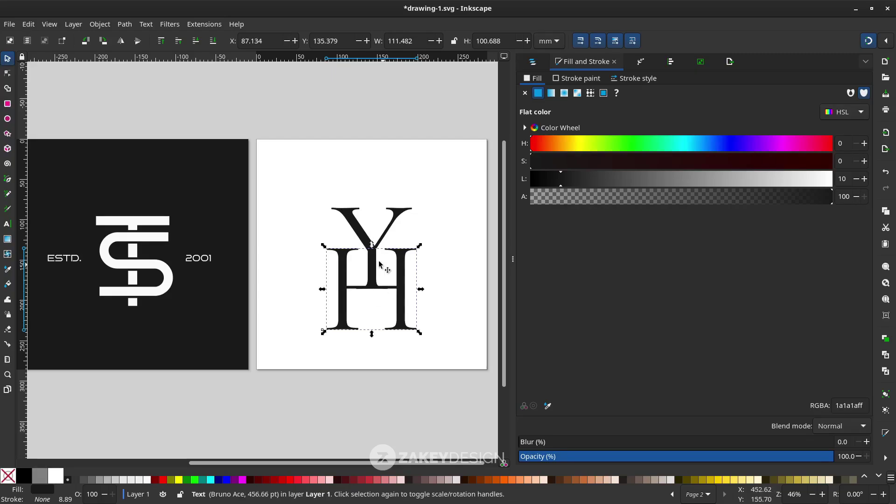
# Convert the letter Y from text to a path
pyautogui.click(400, 222)
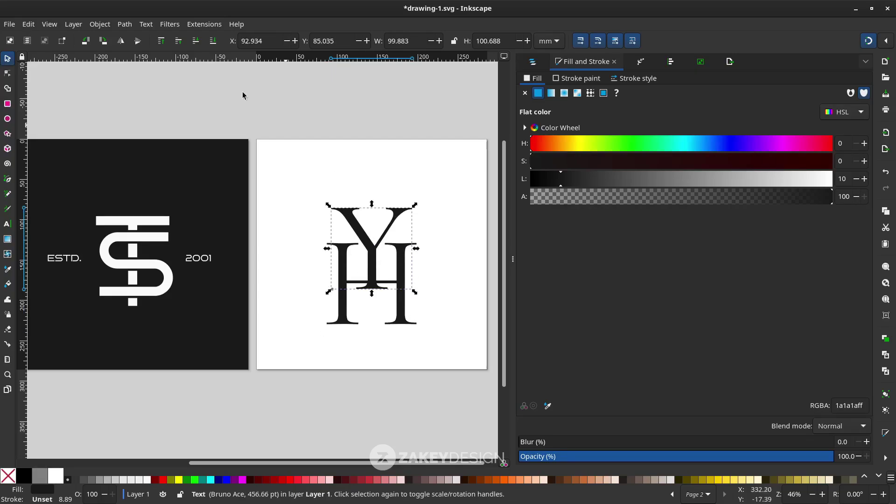
pyautogui.click(125, 24)
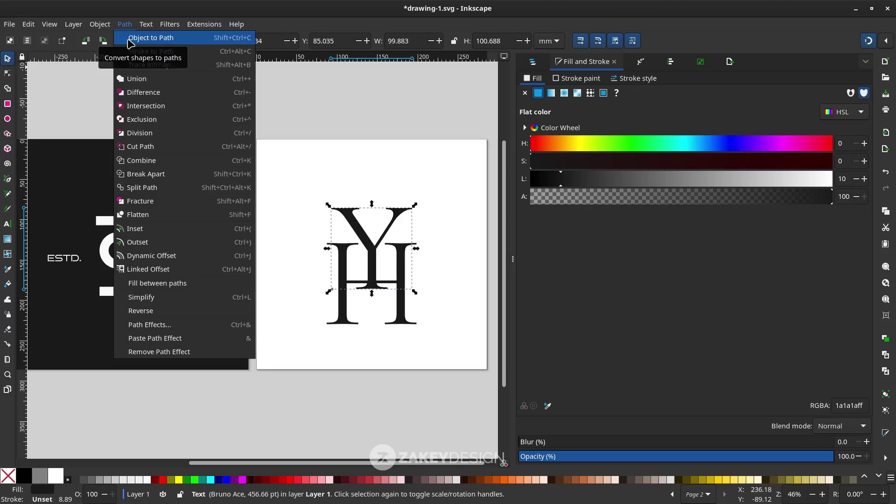
pyautogui.click(130, 41)
# Lengthen the Y's stem by moving its bottom serif nodes about 66 mm straight down, past the base of the H, then deselect
pyautogui.scroll(3, 411, 317)
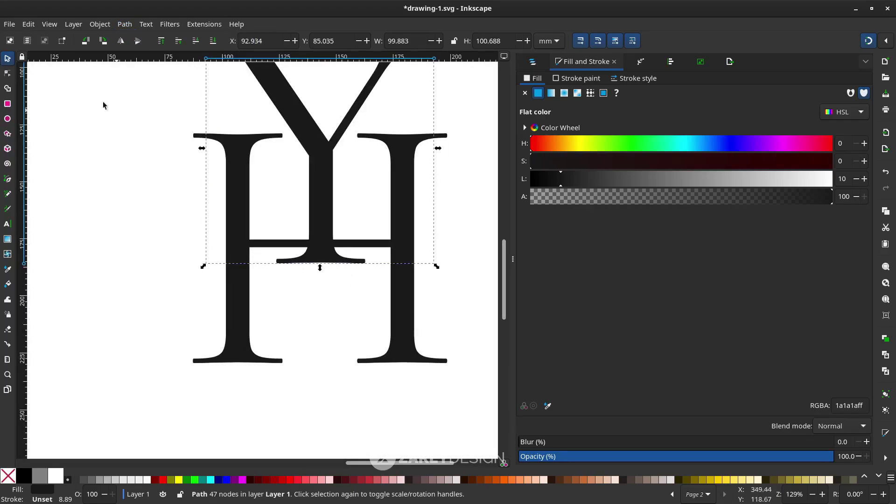
pyautogui.click(7, 74)
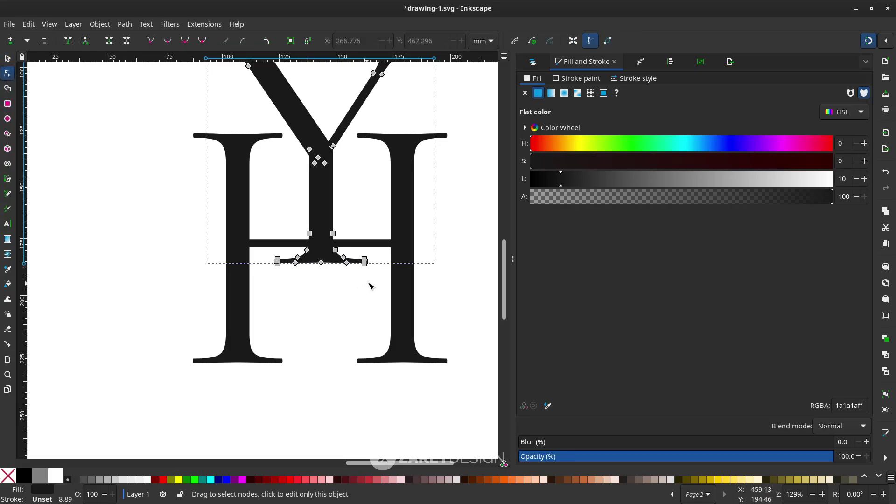
pyautogui.moveTo(381, 279); pyautogui.dragTo(267, 226)
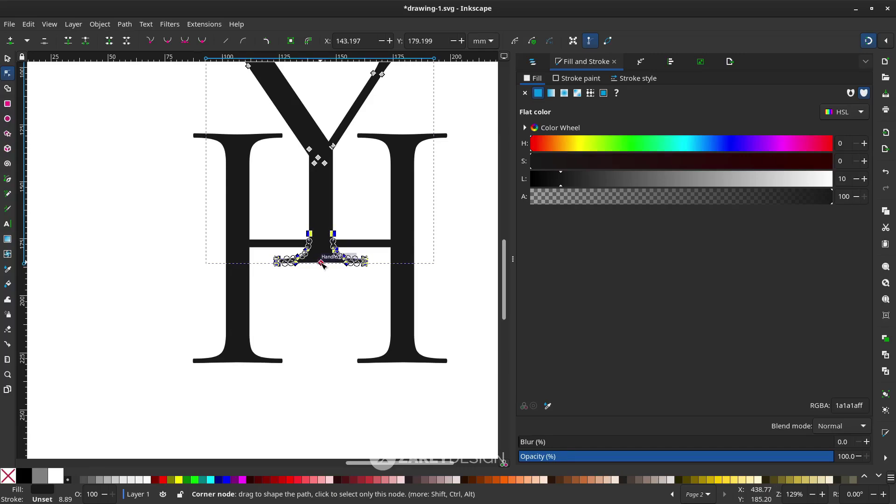
pyautogui.moveTo(322, 262); pyautogui.dragTo(318, 401)
pyautogui.scroll(-2, 319, 396)
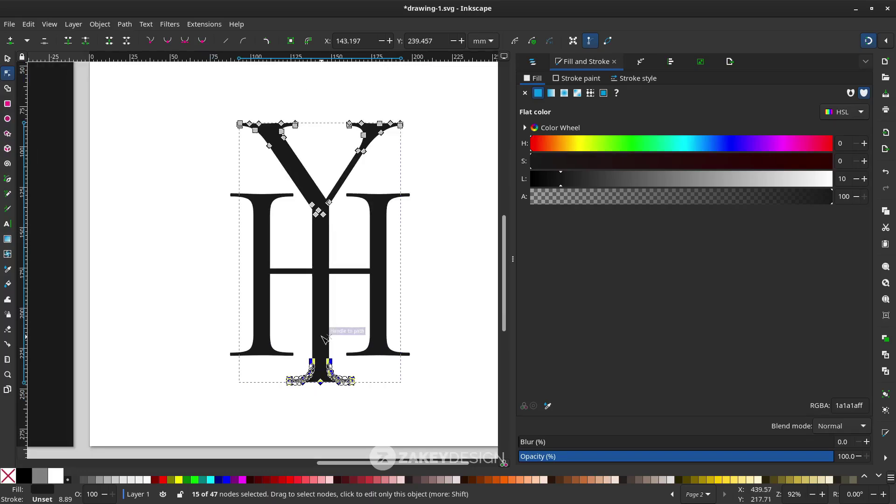
pyautogui.moveTo(323, 356); pyautogui.dragTo(324, 366)
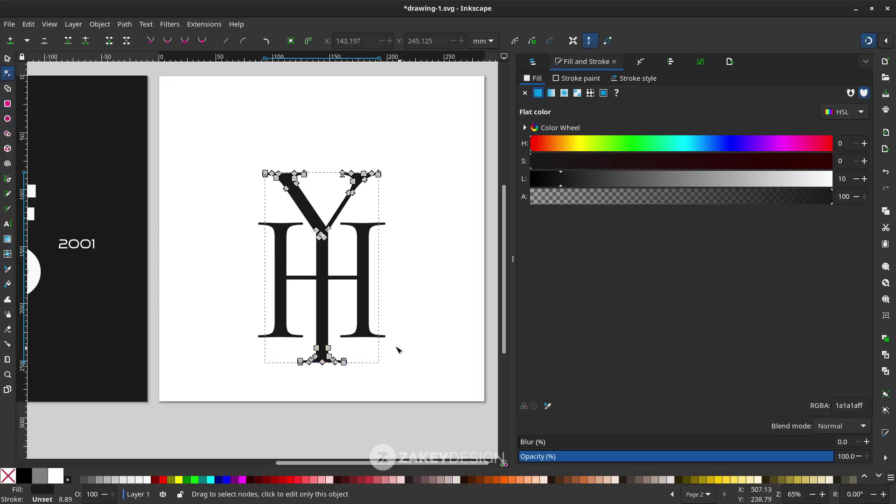
pyautogui.scroll(-1, 410, 354)
pyautogui.click(412, 299)
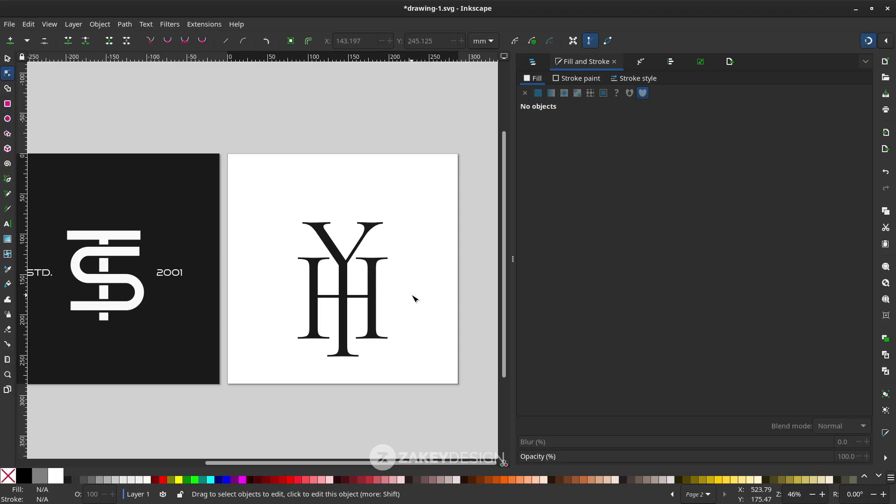
# Select the Y and H together, shrink them to about 88 × 131 mm and move them towards the page centre
pyautogui.click(7, 58)
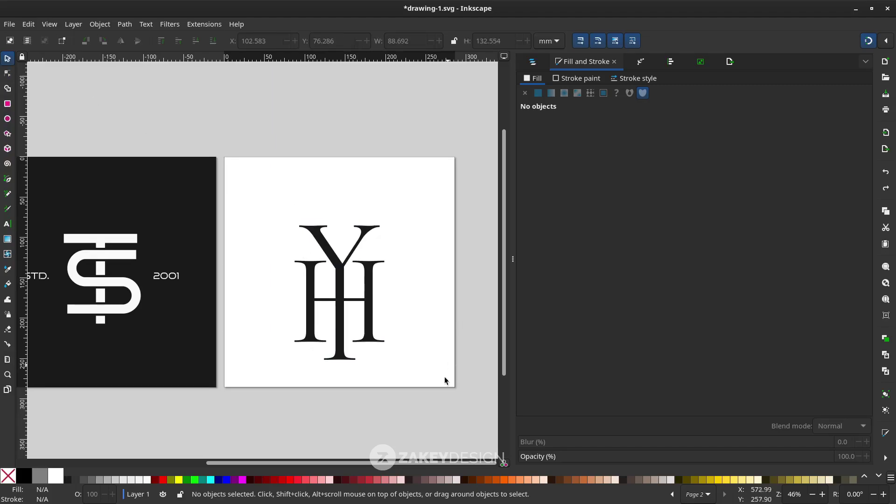
pyautogui.moveTo(420, 397); pyautogui.dragTo(218, 167)
pyautogui.moveTo(390, 369); pyautogui.dragTo(382, 351)
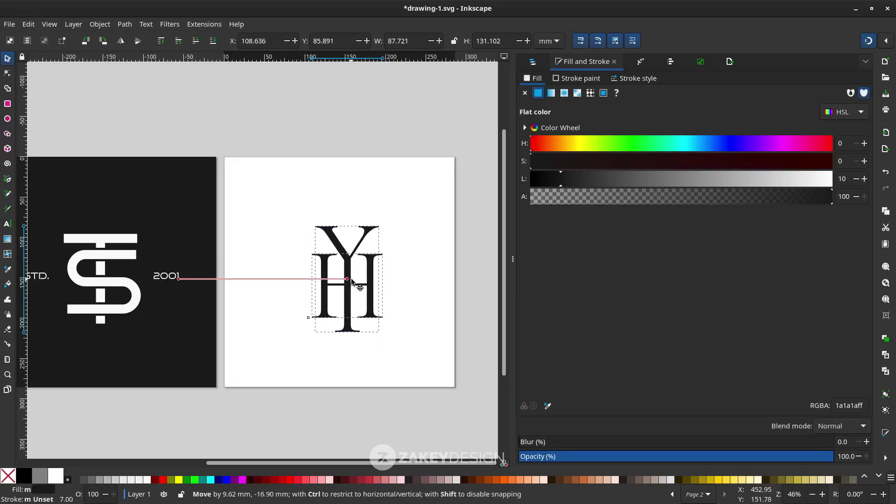
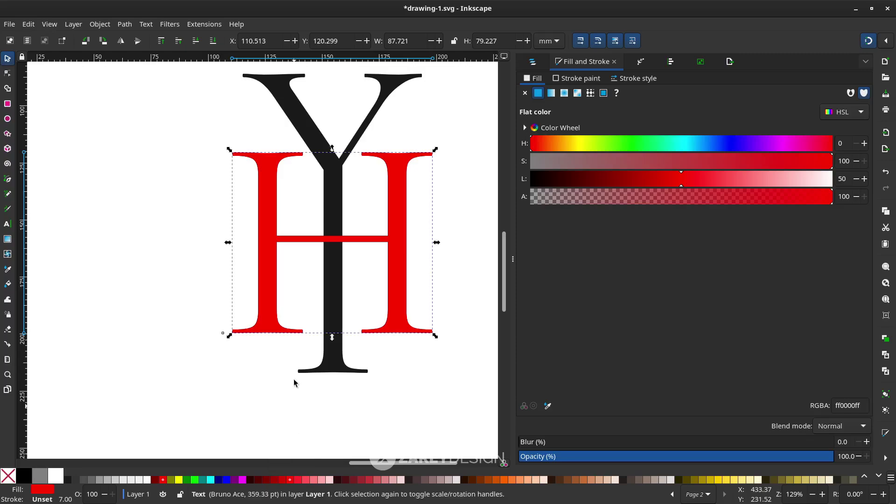
# Outset the red H four times so it forms a thick border around the black H
pyautogui.click(126, 26)
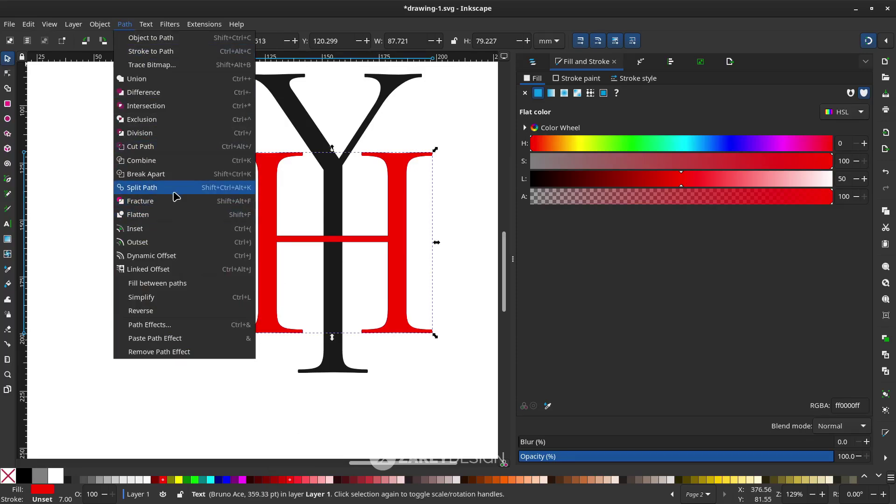
pyautogui.click(245, 248)
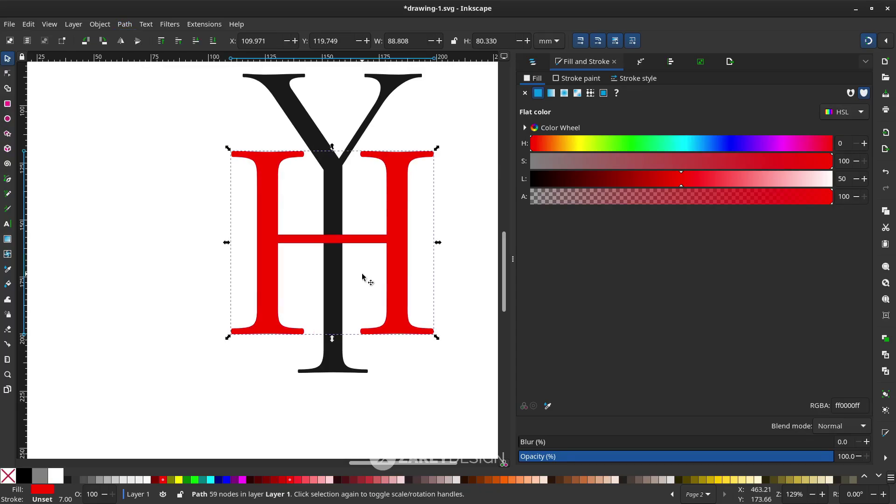
pyautogui.press('ctrl')
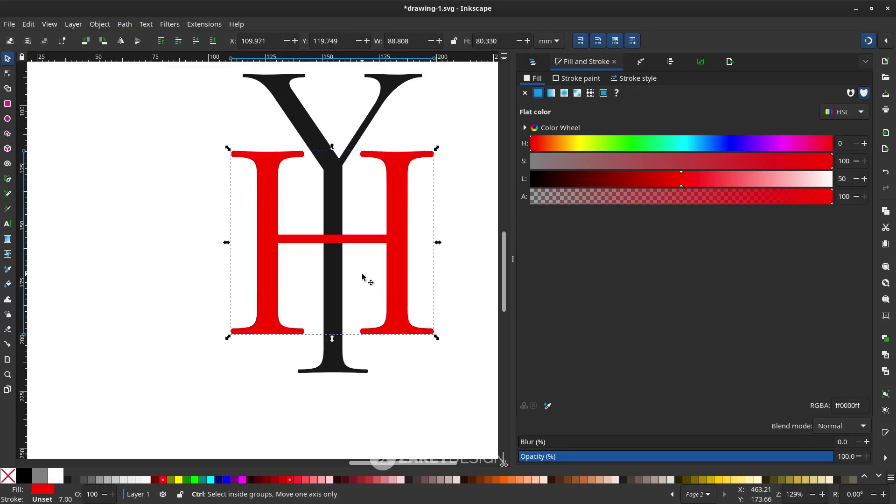
pyautogui.hotkey('ctrl', ')')
pyautogui.hotkey('ctrl', ')')
pyautogui.hotkey('ctrl', ')')
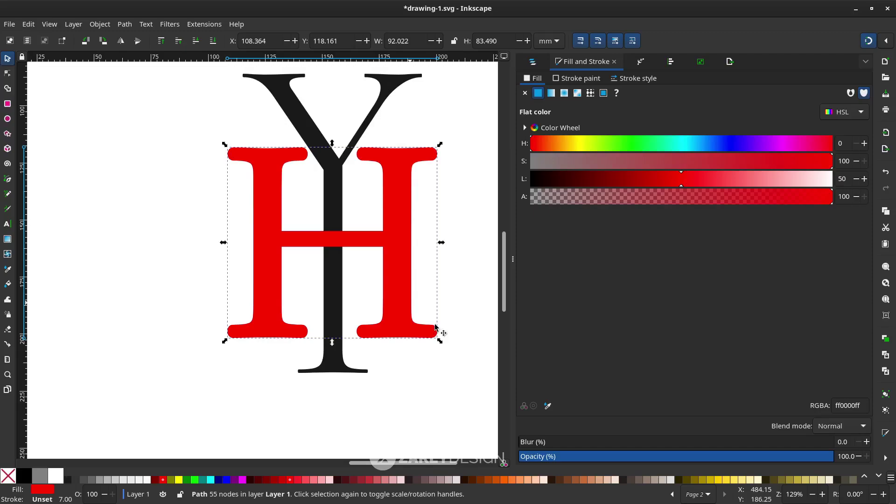
# Lower the outset red H's opacity to 57% and check the gap it leaves around the crossbar
pyautogui.moveTo(763, 460); pyautogui.dragTo(704, 459)
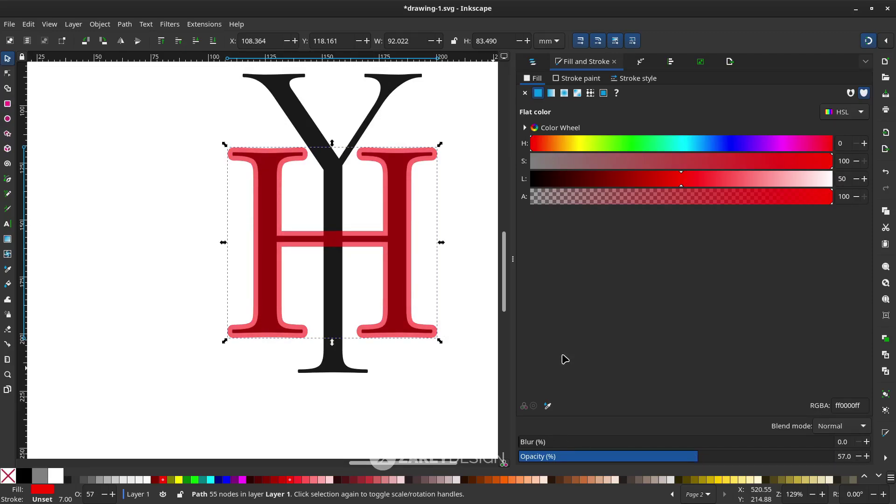
pyautogui.keyDown('ctrl'); pyautogui.scroll(4, 435, 326); pyautogui.keyUp('ctrl')
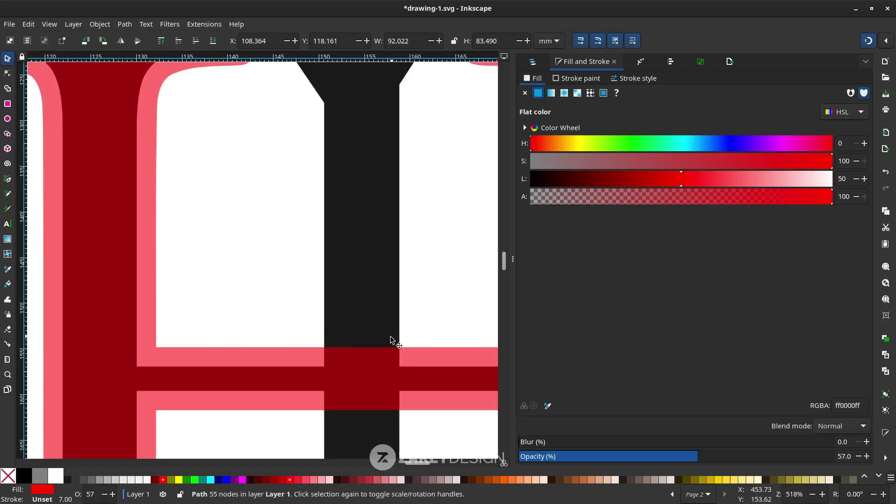
pyautogui.keyDown('ctrl'); pyautogui.scroll(-2, 390, 339); pyautogui.keyUp('ctrl')
pyautogui.keyDown('ctrl'); pyautogui.scroll(-1, 357, 345); pyautogui.keyUp('ctrl')
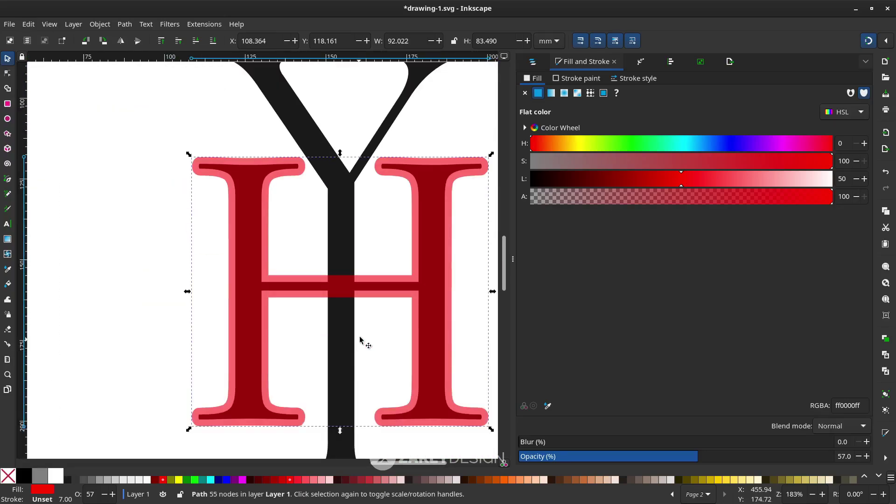
# Cut the outset red H out of the Y with a Difference operation, then deselect
pyautogui.click(342, 246)
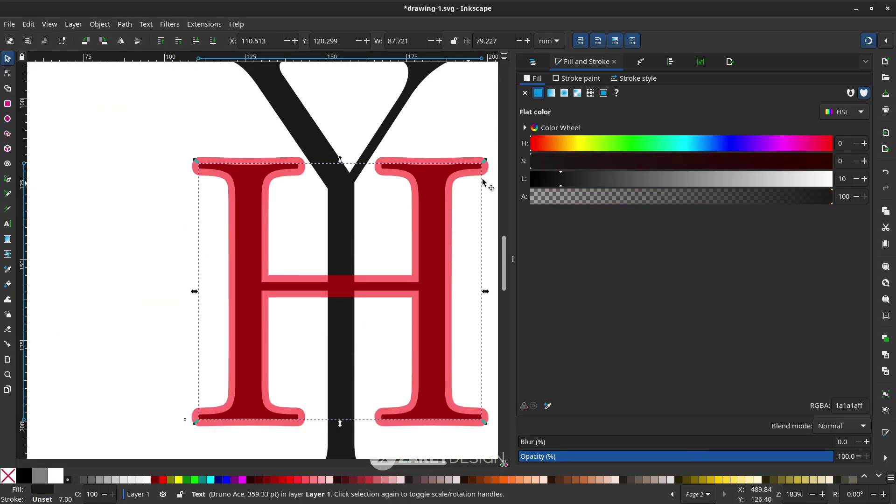
pyautogui.click(491, 161)
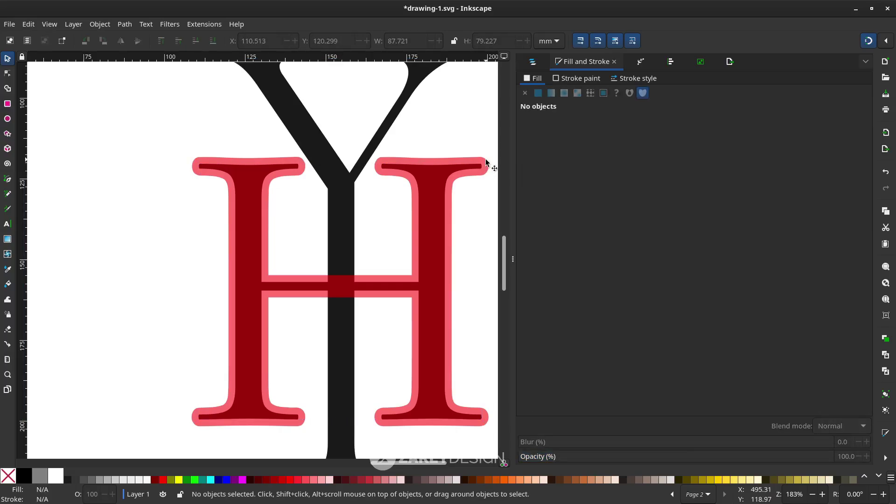
pyautogui.click(486, 160)
pyautogui.scroll(2, 479, 190)
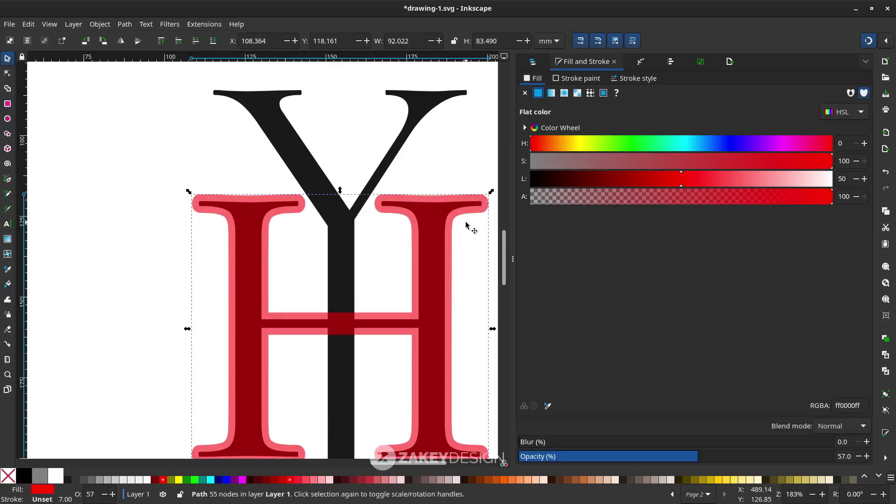
pyautogui.keyDown('shift'); pyautogui.click(426, 111); pyautogui.keyUp('shift')
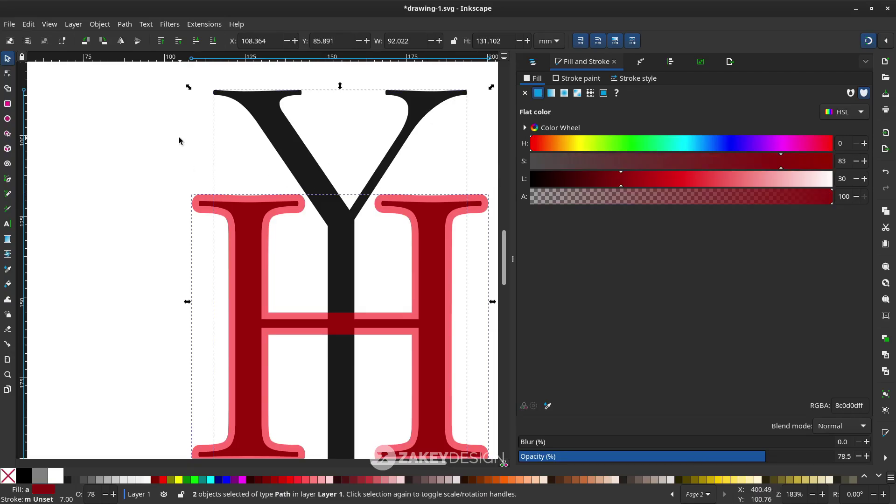
pyautogui.click(123, 26)
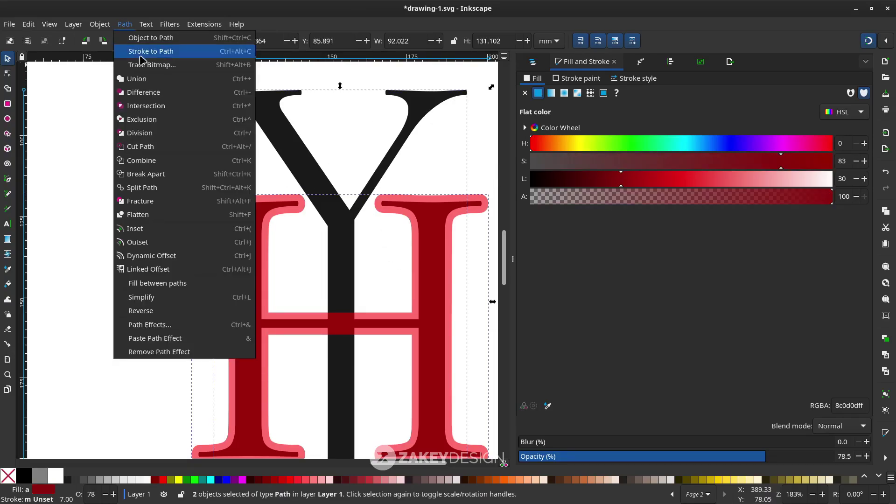
pyautogui.click(162, 96)
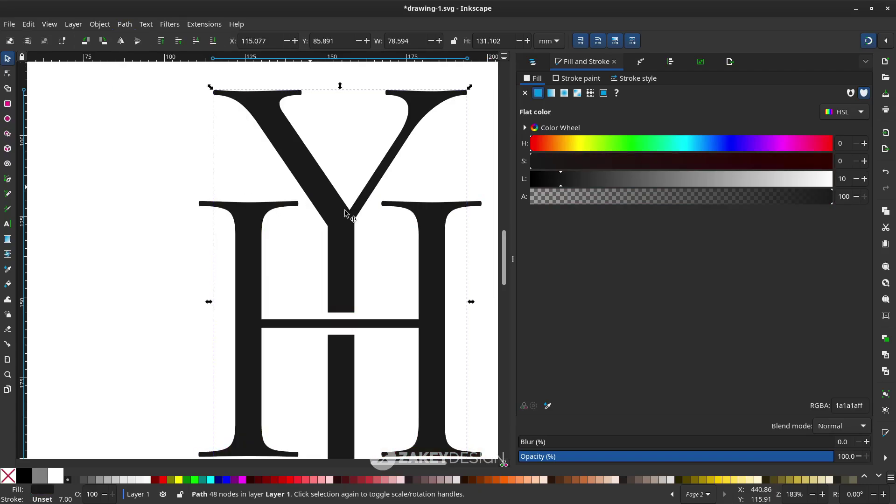
pyautogui.scroll(-4, 284, 283)
pyautogui.click(348, 405)
# Select both letters of the YH monogram and group them
pyautogui.scroll(-2, 347, 406)
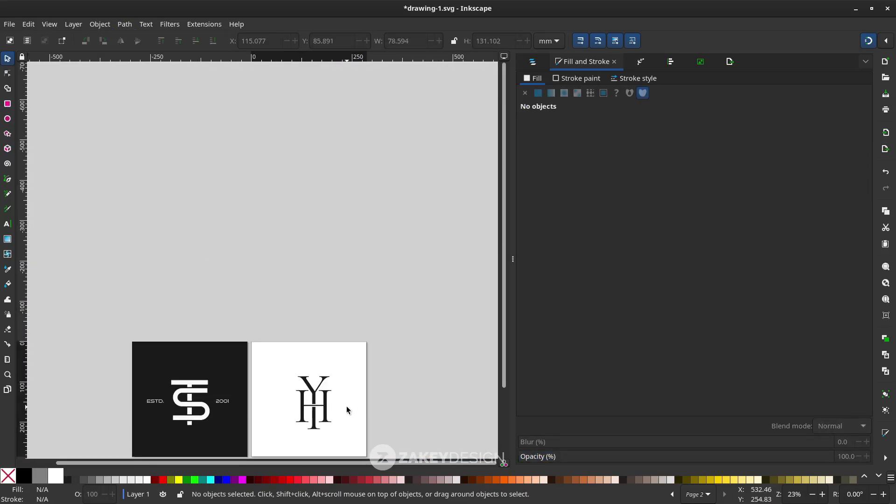
pyautogui.scroll(-2, 346, 407)
pyautogui.scroll(3, 338, 427)
pyautogui.scroll(-3, 347, 420)
pyautogui.hscroll(-2, 350, 417)
pyautogui.scroll(1, 401, 304)
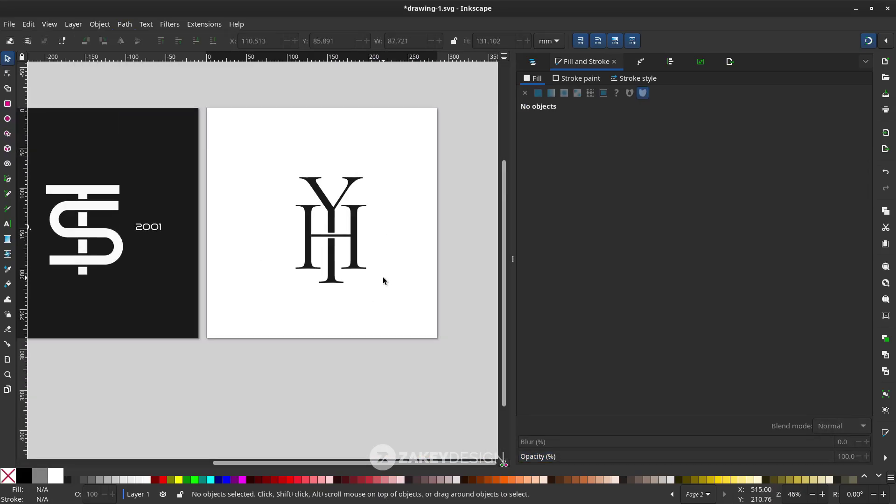
pyautogui.scroll(1, 383, 281)
pyautogui.moveTo(416, 354)
pyautogui.mouseDown()
pyautogui.moveTo(255, 185)
pyautogui.moveTo(245, 186)
pyautogui.mouseUp()
pyautogui.rightClick(354, 227)
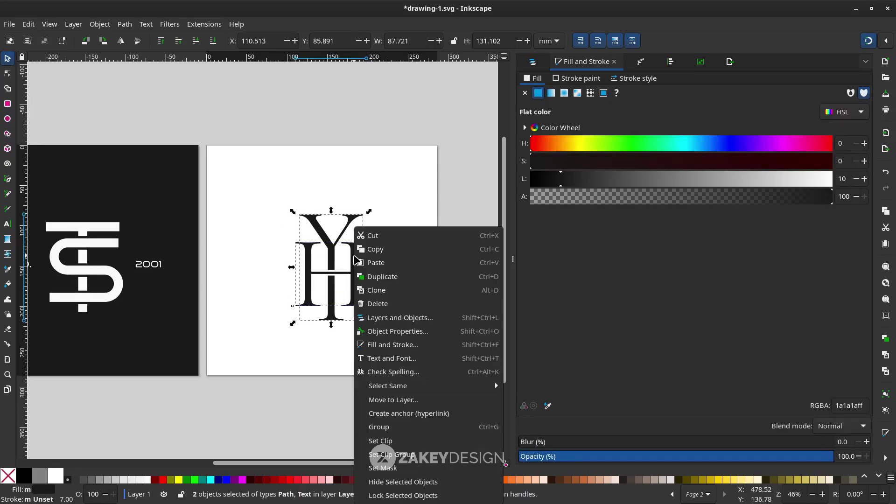
pyautogui.click(373, 424)
# Enlarge the YH group to about 93 × 139 mm and move it left of the page centre
pyautogui.hscroll(-1, 370, 358)
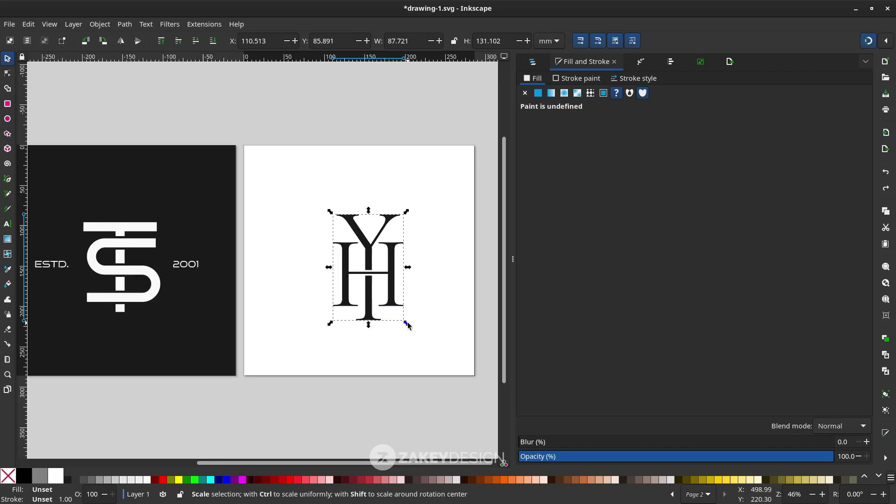
pyautogui.moveTo(407, 323)
pyautogui.mouseDown()
pyautogui.moveTo(390, 317)
pyautogui.moveTo(398, 328)
pyautogui.mouseUp()
pyautogui.moveTo(366, 271)
pyautogui.mouseDown()
pyautogui.moveTo(362, 259)
pyautogui.moveTo(358, 266)
pyautogui.mouseUp()
pyautogui.hscroll(2, 384, 240)
pyautogui.moveTo(315, 234); pyautogui.dragTo(295, 240)
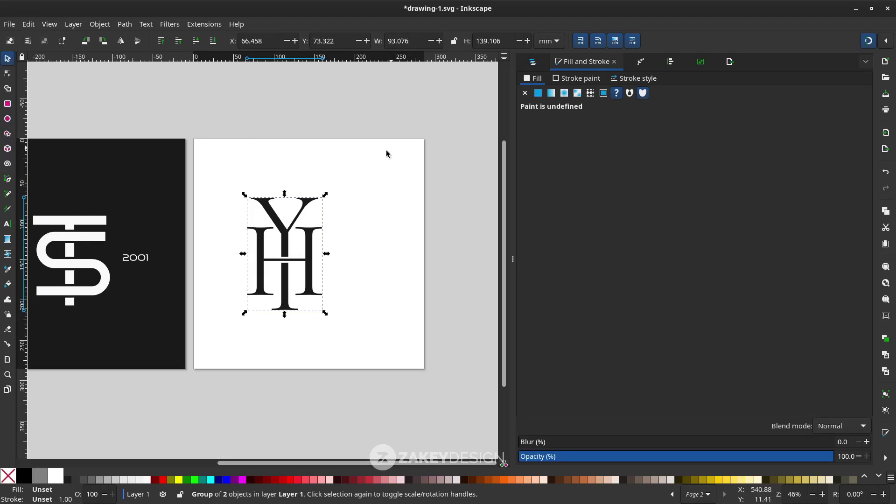
# Set alignment relative to the page and centre the YH group on the vertical axis
pyautogui.click(266, 137)
pyautogui.click(886, 459)
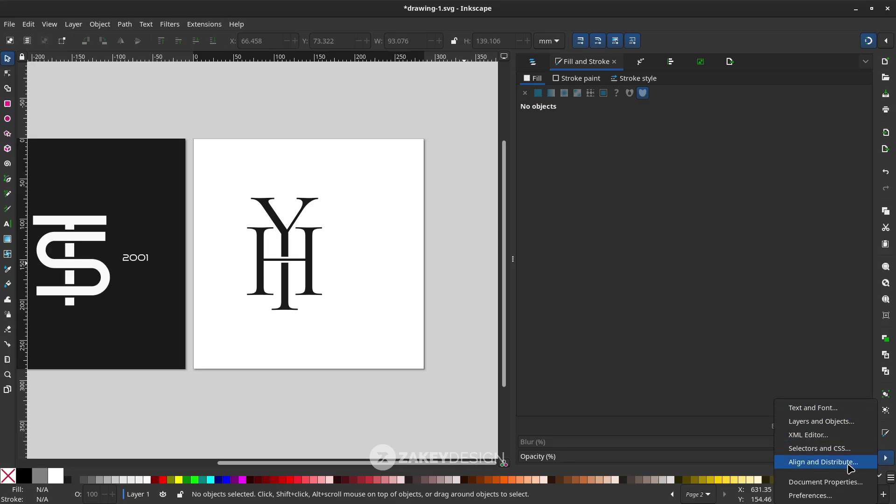
pyautogui.click(823, 461)
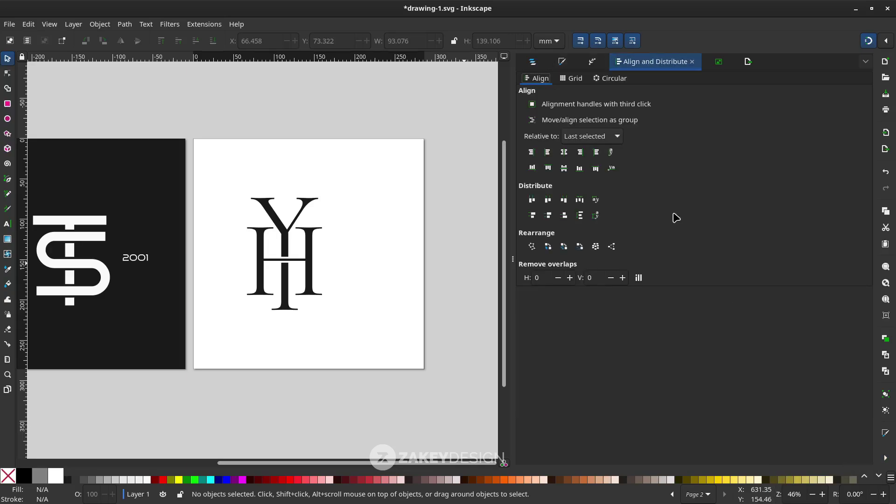
pyautogui.click(592, 139)
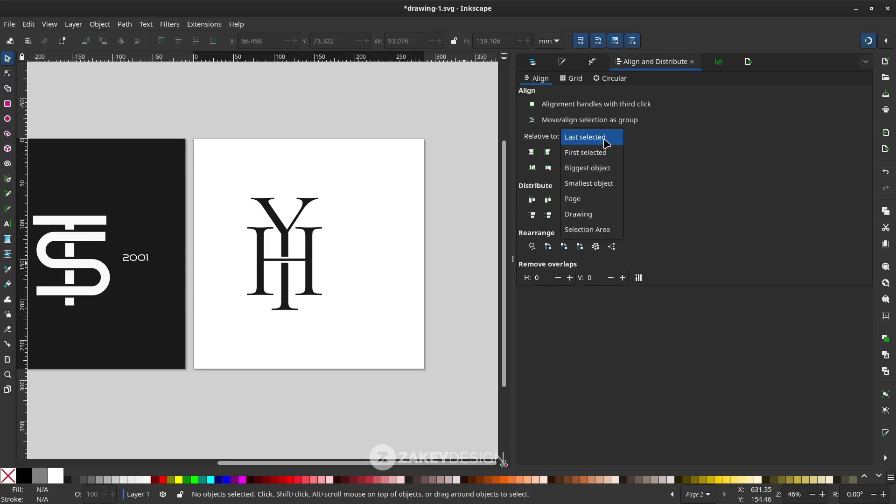
pyautogui.click(595, 198)
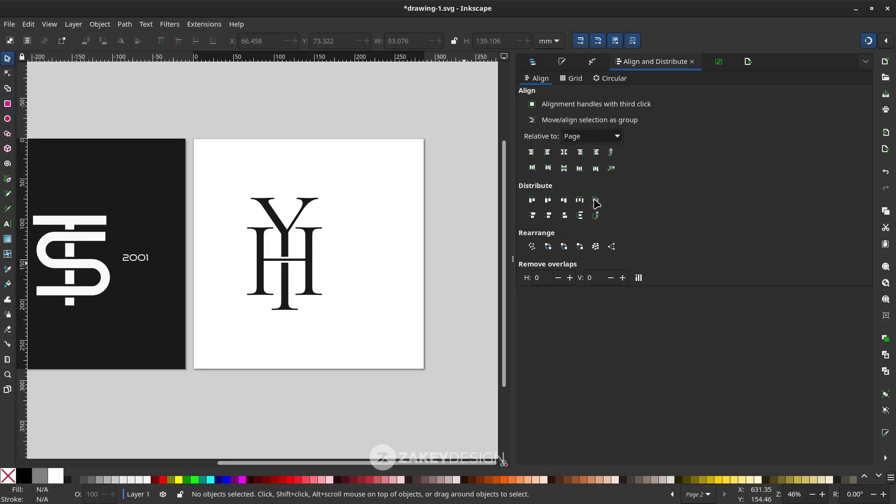
pyautogui.click(290, 236)
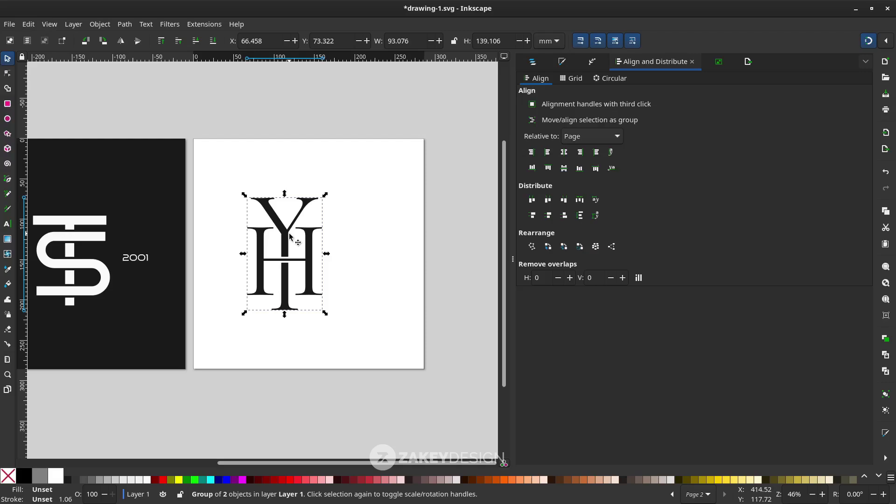
pyautogui.click(569, 159)
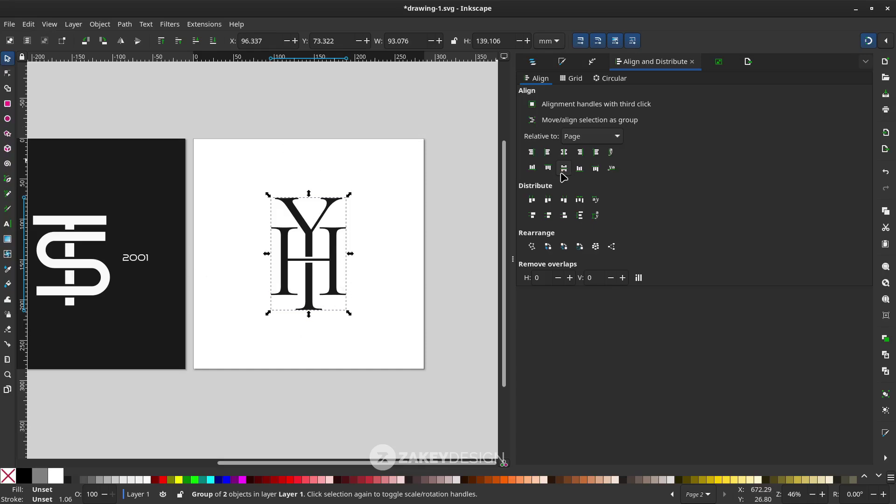
pyautogui.click(411, 323)
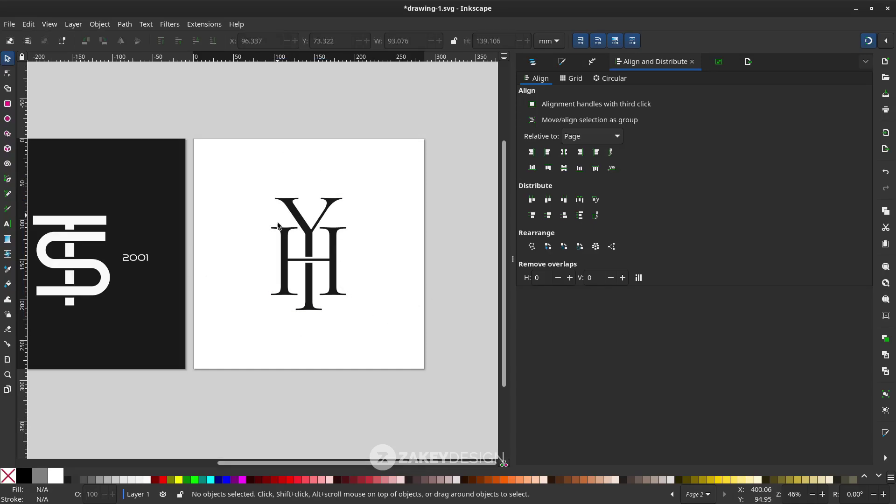
# Shrink the YH group around its centre to about 89 × 132 mm and deselect it
pyautogui.click(334, 280)
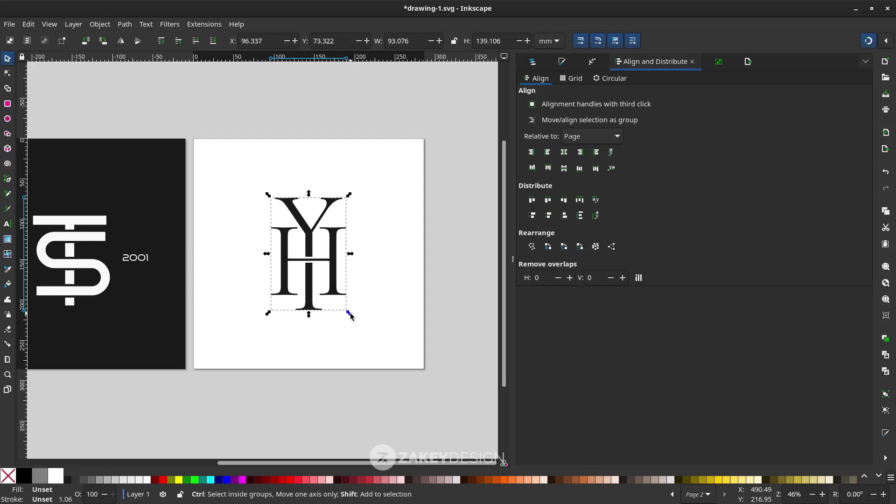
pyautogui.moveTo(351, 314); pyautogui.dragTo(348, 310)
pyautogui.click(367, 306)
pyautogui.scroll(-2, 367, 294)
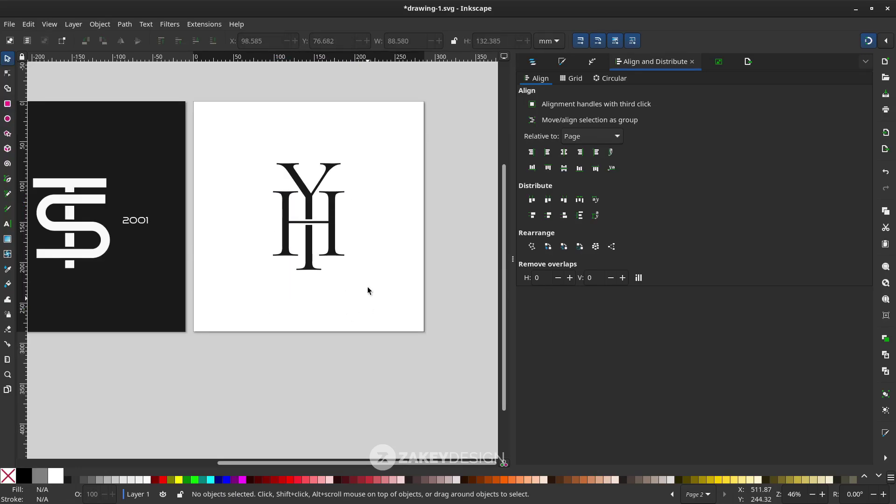
# Draw a 285.75 mm square covering the whole YH page and set its opacity to 100%
pyautogui.click(7, 104)
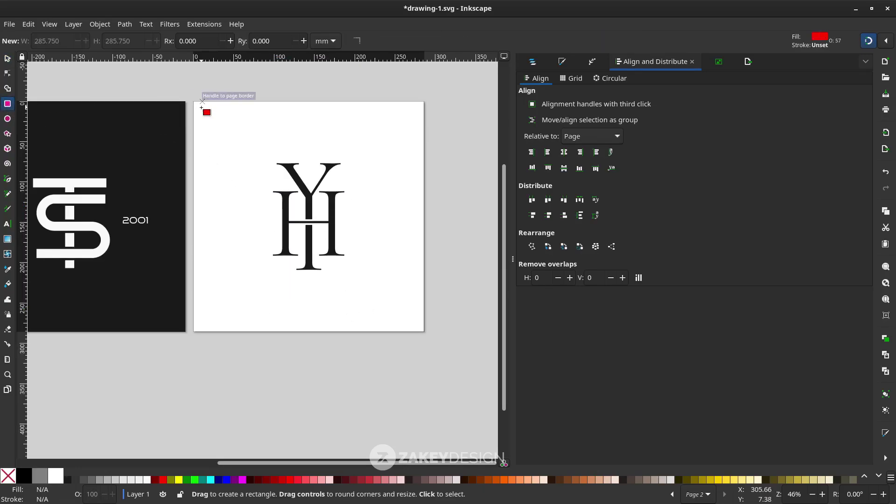
pyautogui.moveTo(195, 102); pyautogui.dragTo(424, 332)
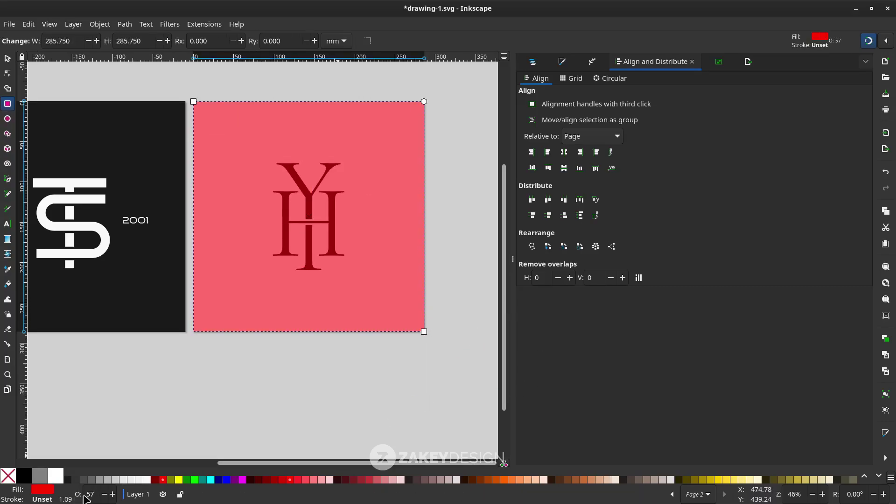
pyautogui.click(562, 62)
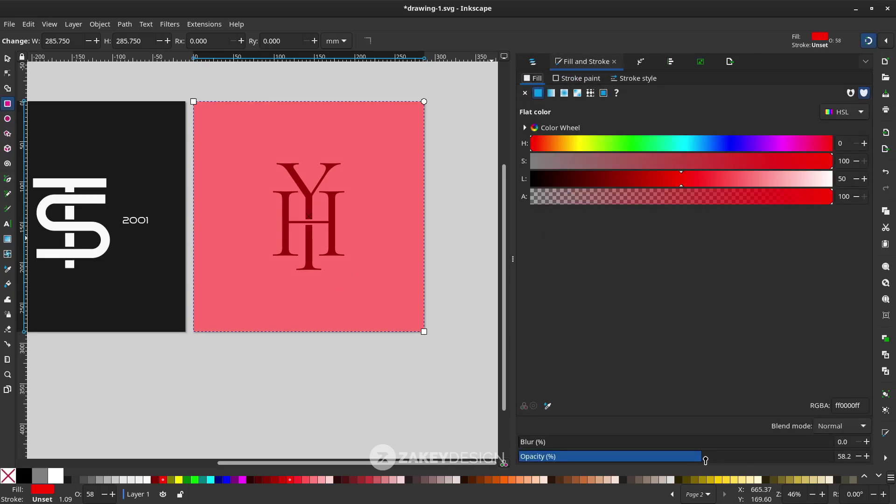
pyautogui.moveTo(705, 461); pyautogui.dragTo(762, 457)
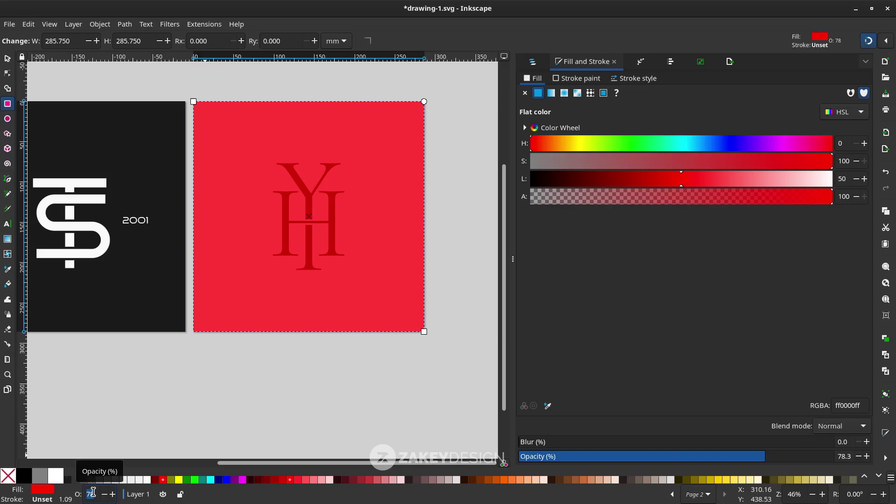
pyautogui.write('100')
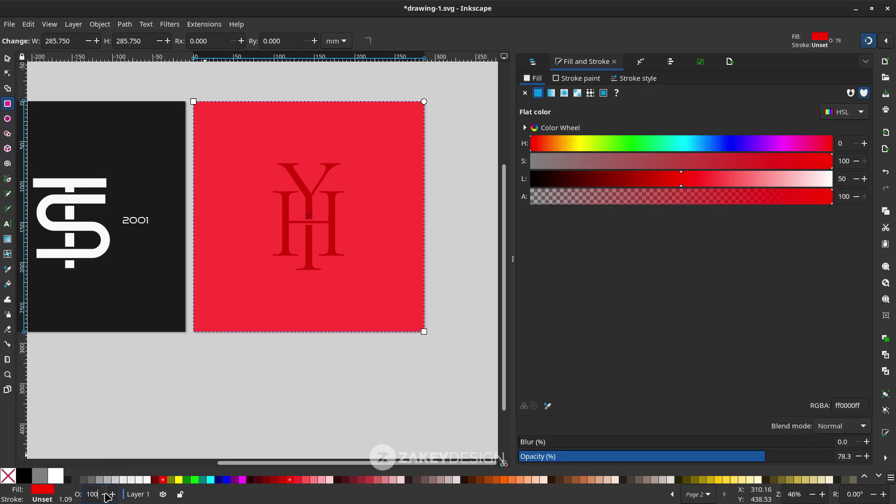
pyautogui.press('Return')
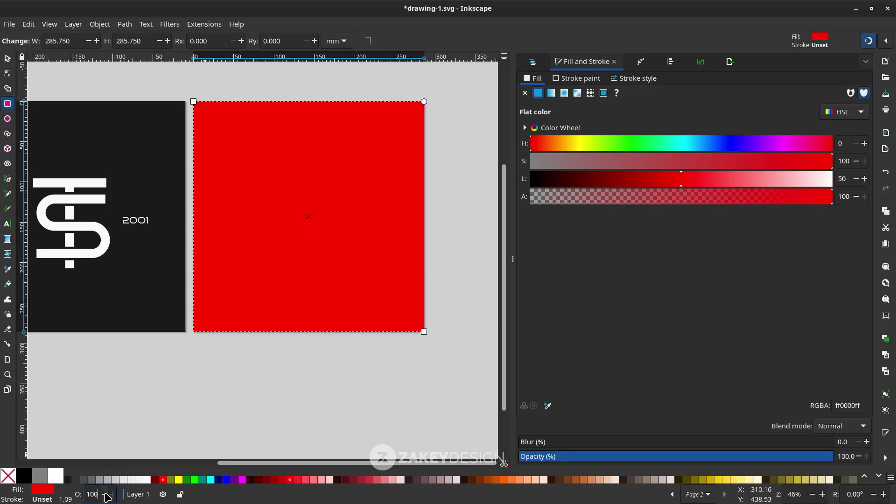
# Lower the red square to the bottom of the stack, behind the YH monogram
pyautogui.click(8, 59)
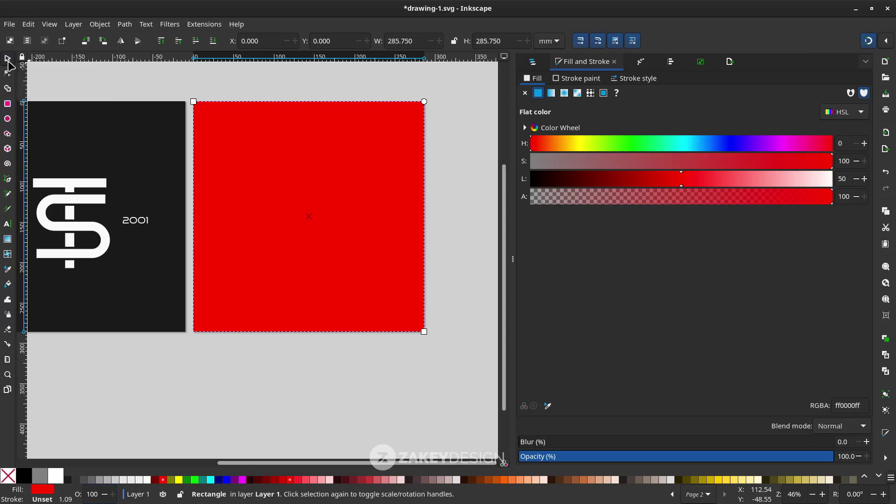
pyautogui.click(215, 42)
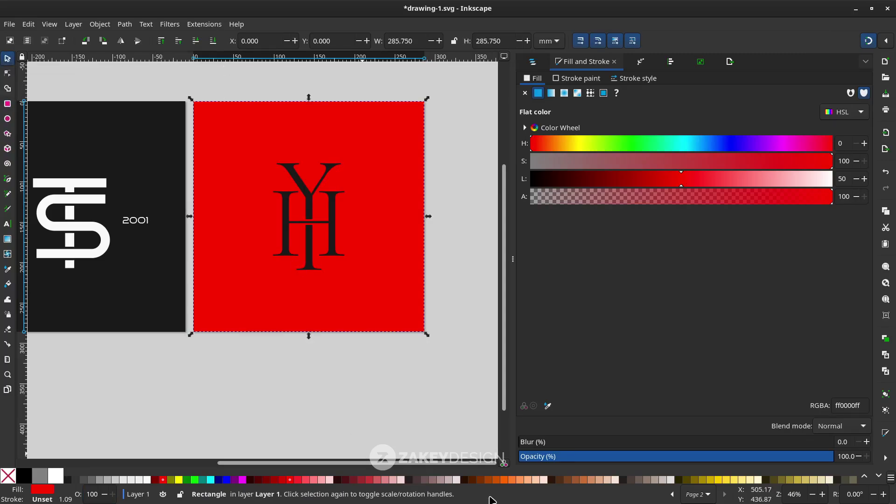
# Fill the square behind the YH monogram with pale yellow (ffeeaa) from the palette and shift its hue to a soft peach
pyautogui.click(878, 476)
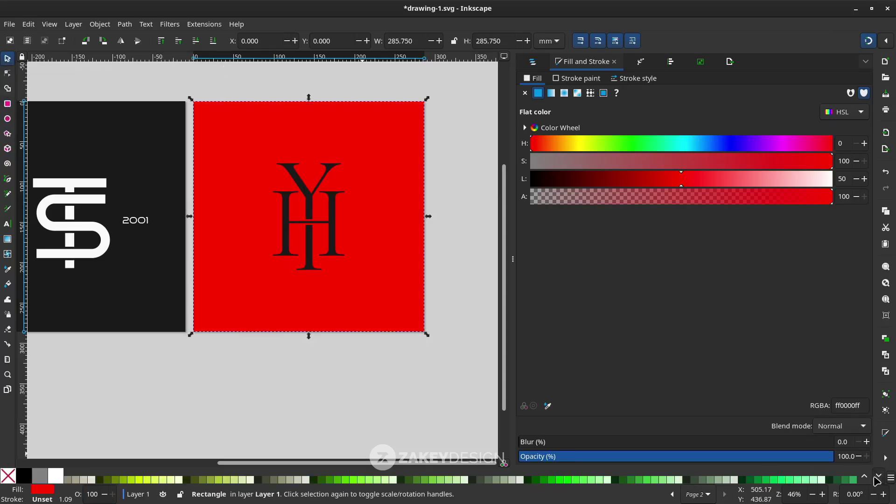
pyautogui.click(877, 477)
pyautogui.click(876, 477)
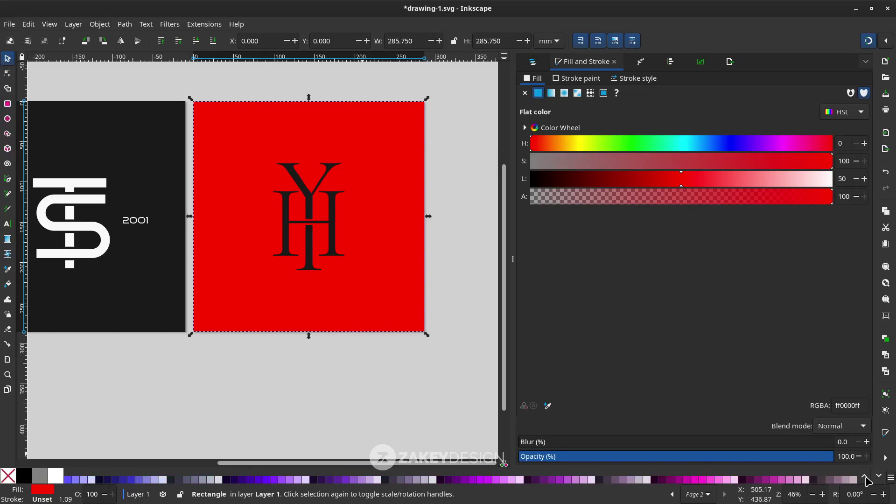
pyautogui.click(864, 477)
pyautogui.click(865, 477)
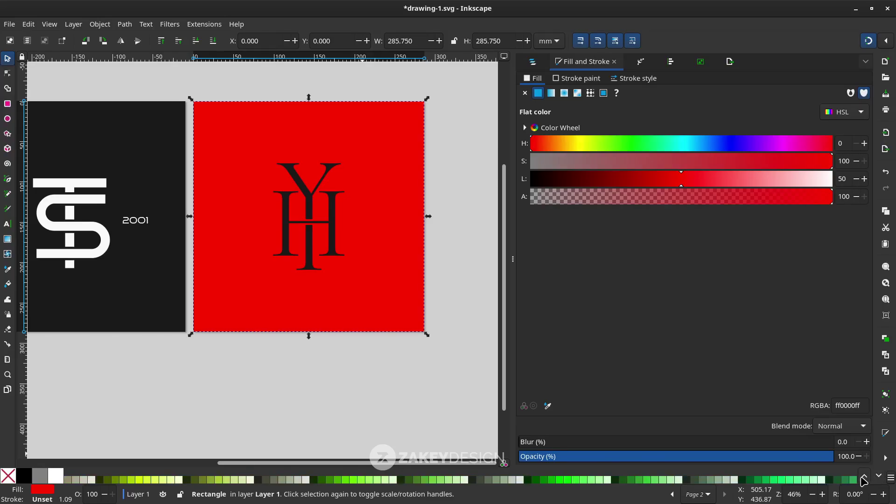
pyautogui.click(863, 478)
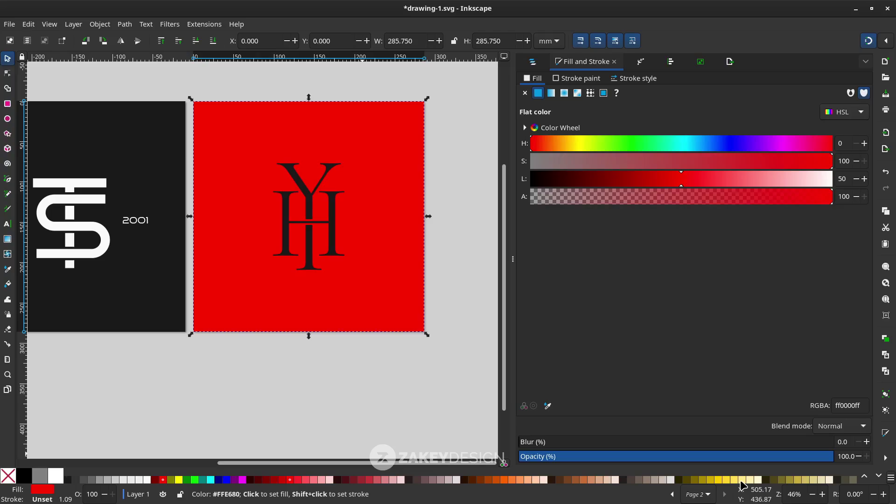
pyautogui.click(741, 481)
pyautogui.click(753, 479)
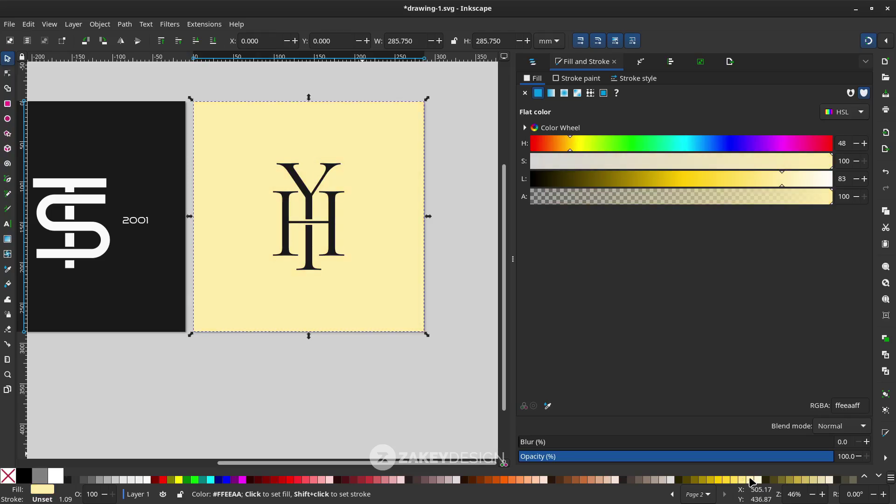
pyautogui.scroll(2, 743, 482)
pyautogui.moveTo(567, 144); pyautogui.dragTo(544, 144)
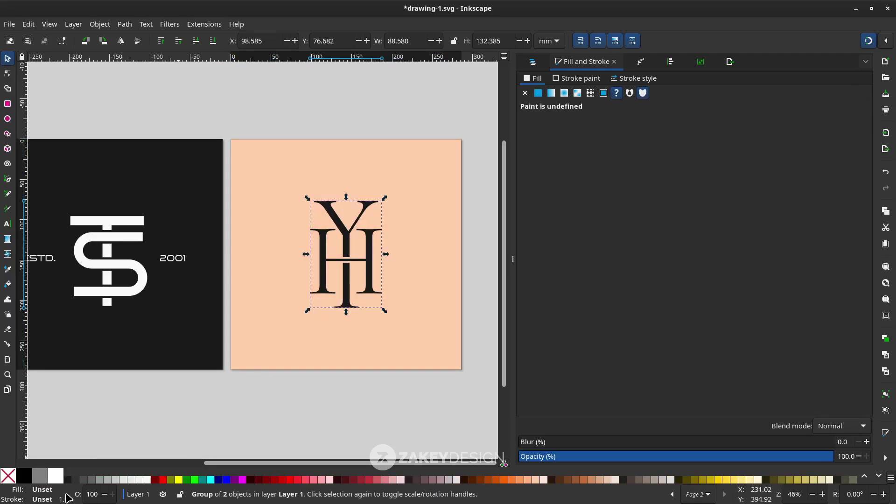
# Try 80% Gray on the YH monogram, settle on 90% Gray as its fill, and deselect it
pyautogui.click(67, 480)
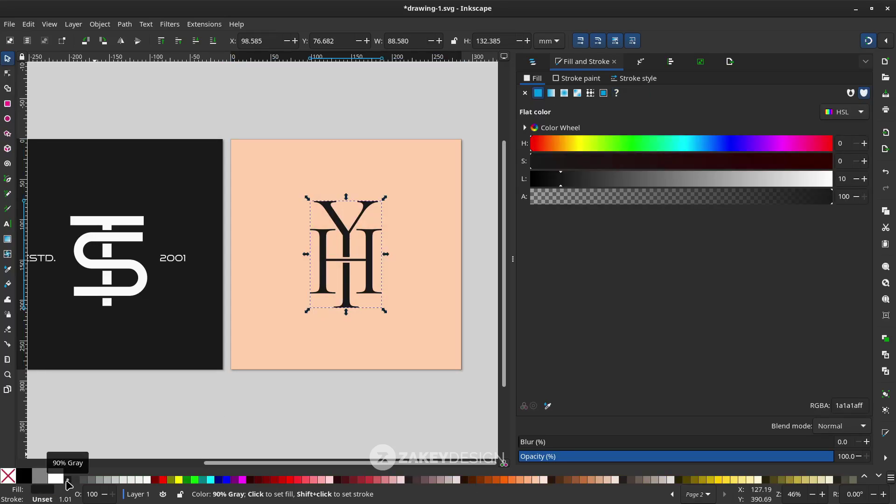
pyautogui.click(76, 481)
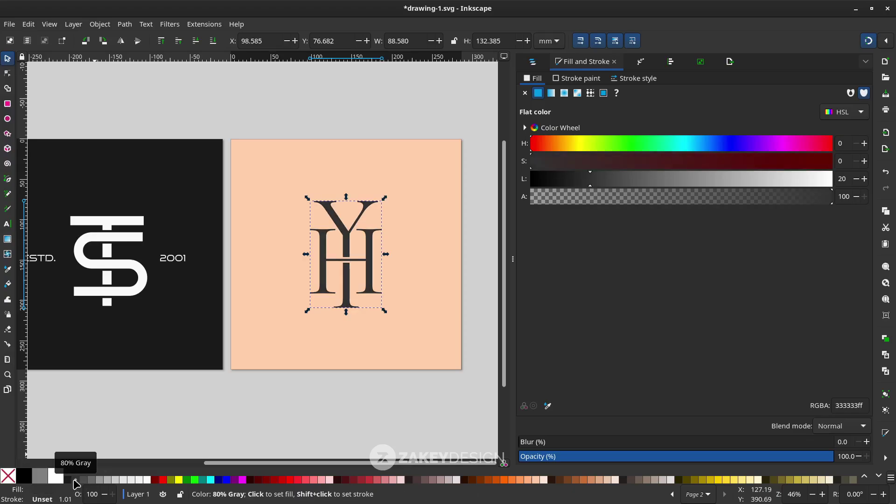
pyautogui.click(67, 481)
pyautogui.click(316, 387)
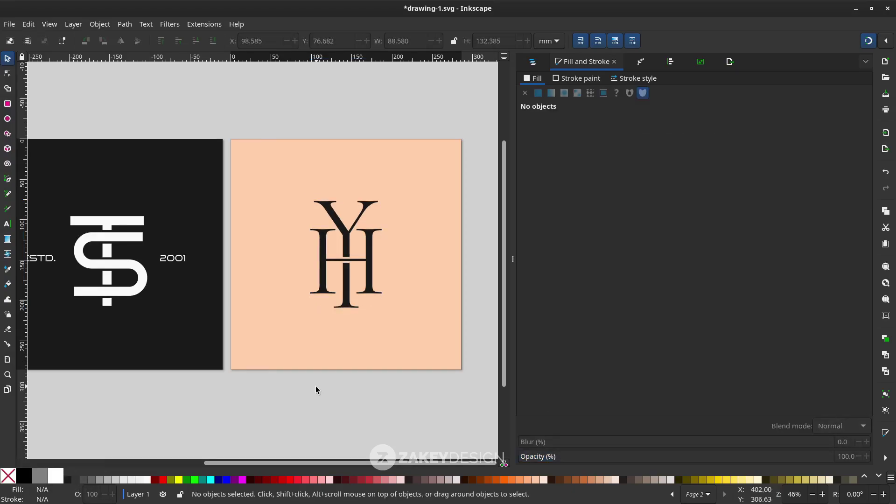
# Add a third Instagram square page beside the YH page and return to the selection tool
pyautogui.hscroll(-2, 317, 386)
pyautogui.scroll(-2, 324, 376)
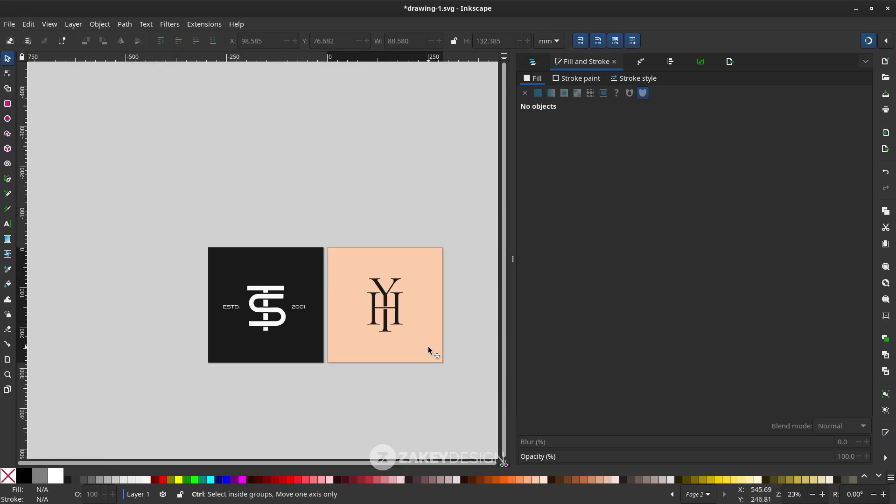
pyautogui.scroll(1, 448, 298)
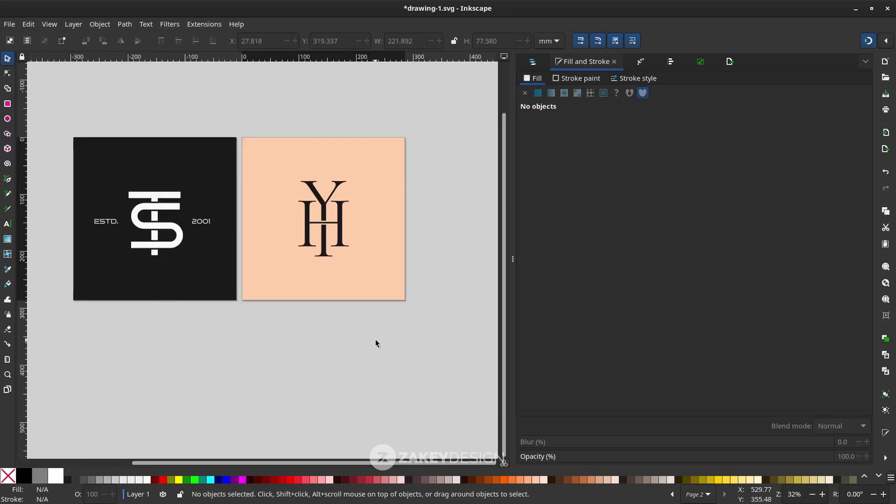
pyautogui.click(7, 392)
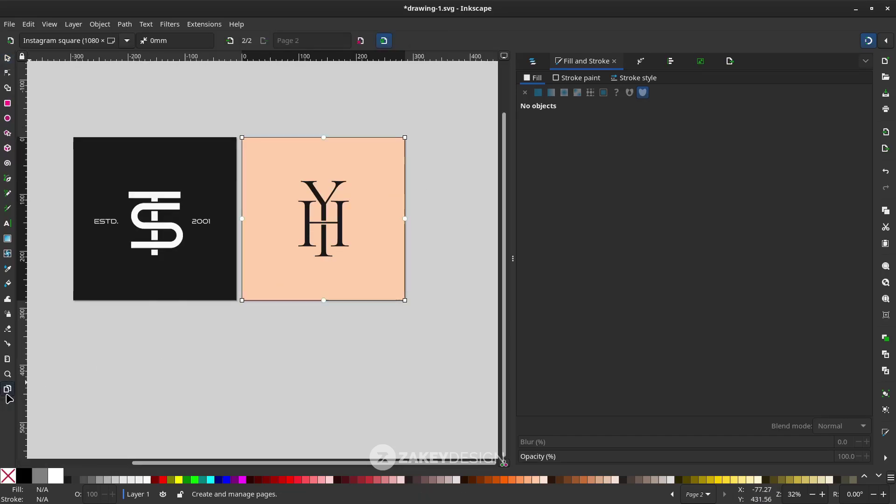
pyautogui.click(10, 41)
pyautogui.press('s')
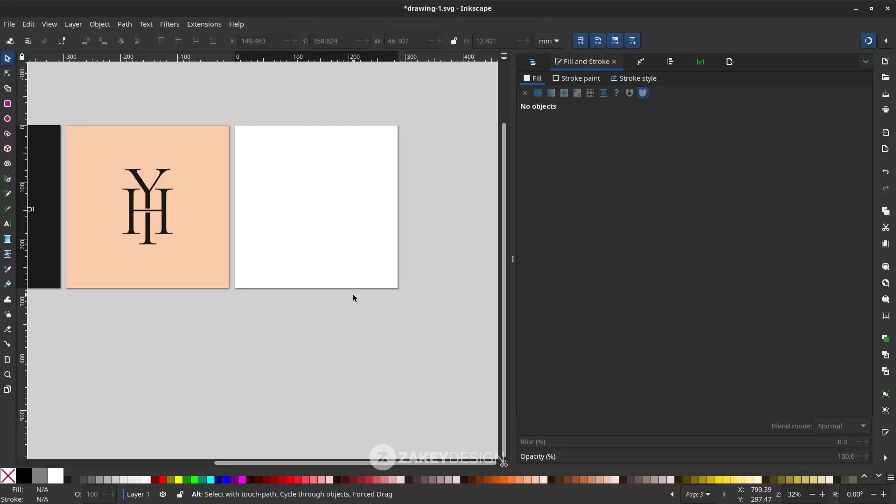
# Place the letter Z as text on the new blank page and enlarge it to about 331 pt
pyautogui.scroll(1, 353, 297)
pyautogui.scroll(-1, 353, 298)
pyautogui.hscroll(-1, 353, 297)
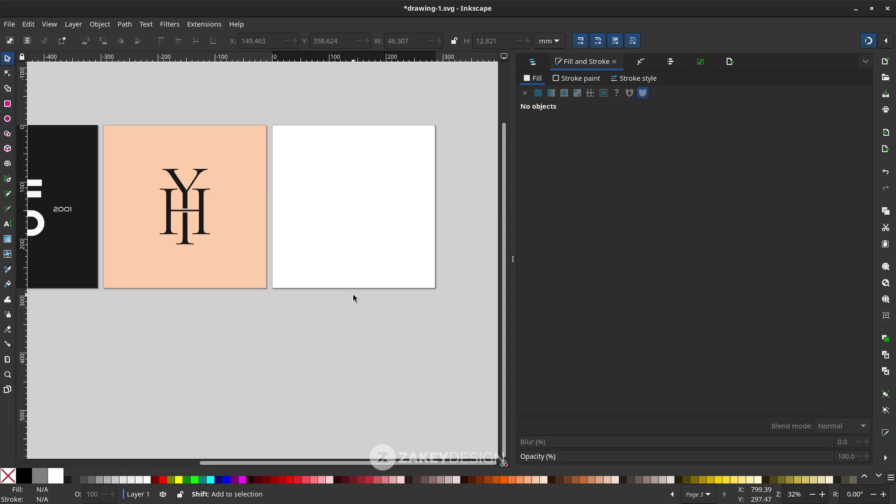
pyautogui.hscroll(1, 353, 298)
pyautogui.press('t')
pyautogui.hscroll(-1, 360, 248)
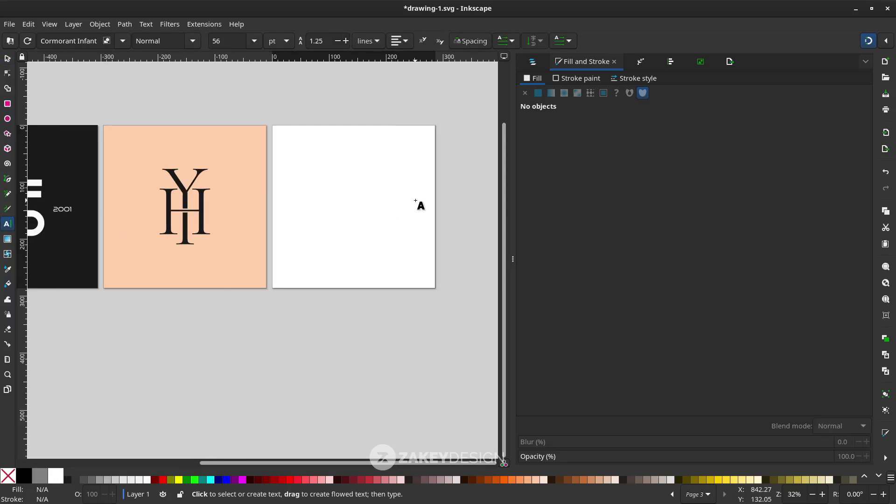
pyautogui.write('Z')
pyautogui.press('F1')
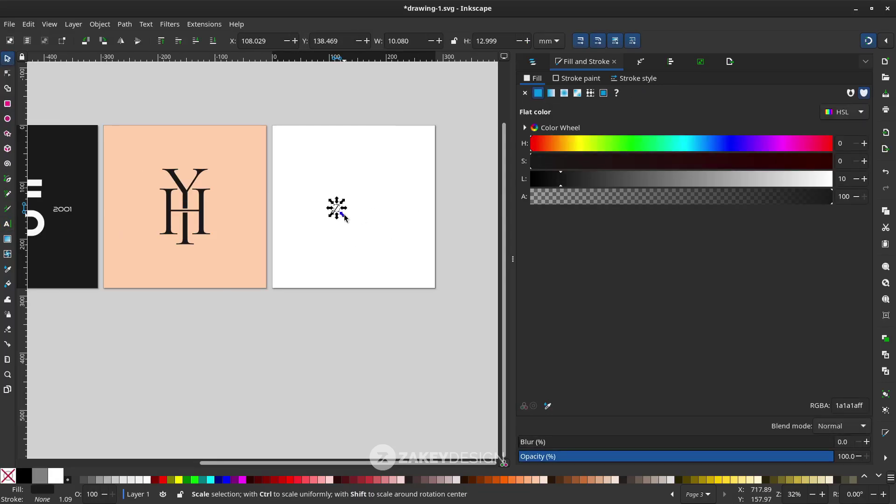
pyautogui.moveTo(345, 218)
pyautogui.mouseDown()
pyautogui.moveTo(352, 231)
pyautogui.moveTo(353, 210)
pyautogui.mouseUp()
# Change the Z's font to Zen Dots and shift the letter to X about 57 mm, Y about 98 mm
pyautogui.press('t')
pyautogui.hotkey('ctrl', 'a')
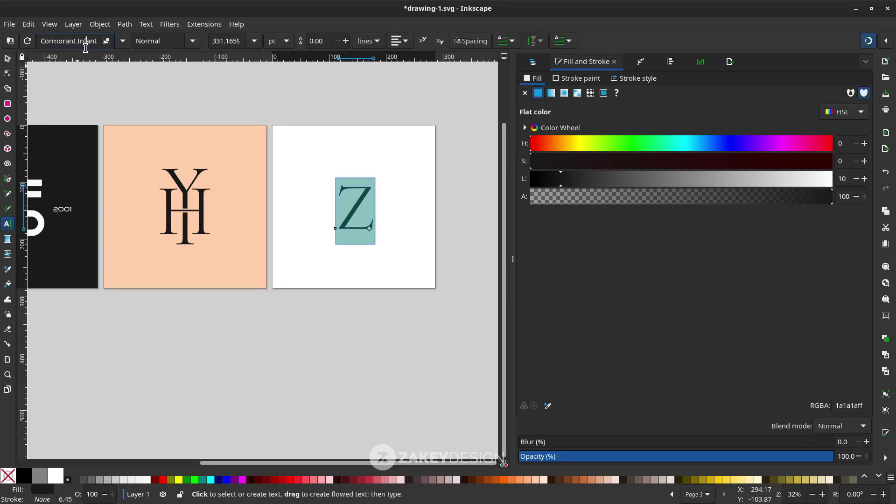
pyautogui.tripleClick(85, 47)
pyautogui.write('ZEN')
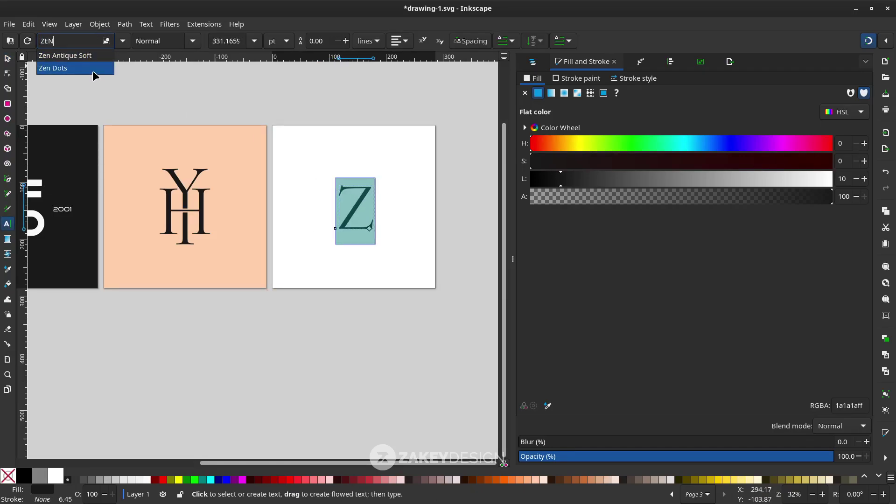
pyautogui.click(93, 71)
pyautogui.press('F1')
pyautogui.moveTo(371, 195); pyautogui.dragTo(346, 200)
pyautogui.scroll(1, 345, 201)
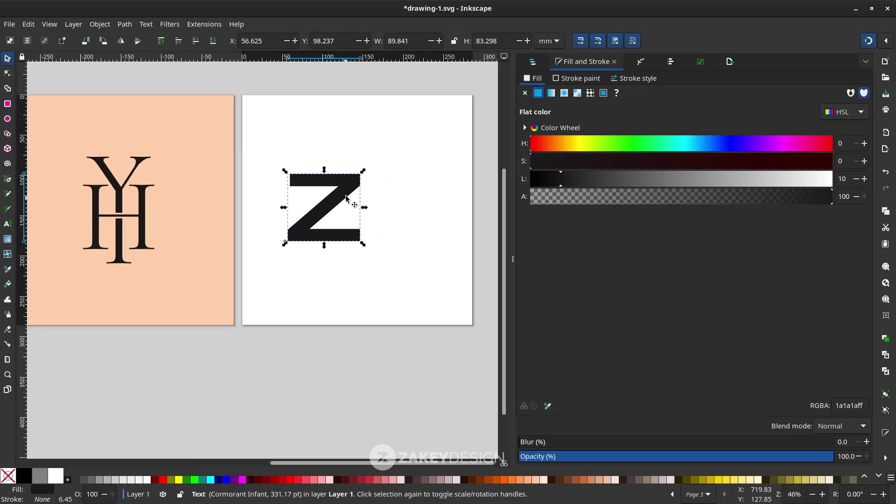
pyautogui.hscroll(2, 345, 198)
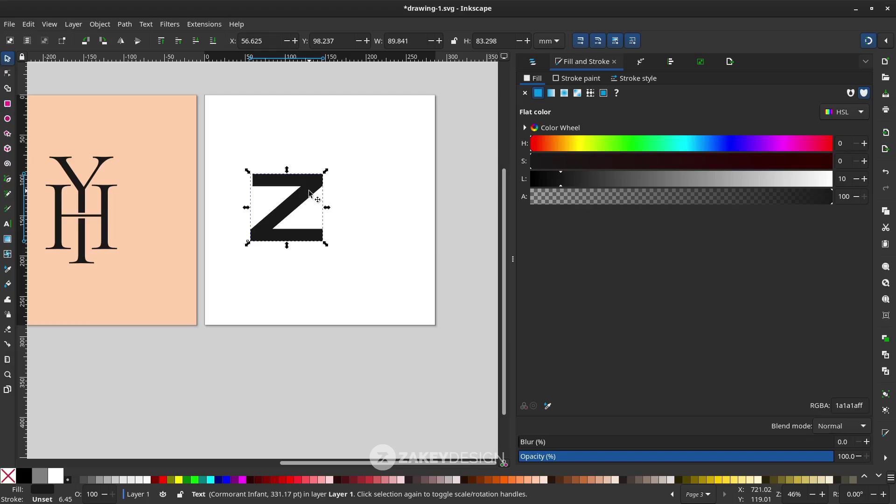
# Duplicate the Z, place the copy beside it on the right, and change its text to K
pyautogui.hotkey('ctrl', 'd')
pyautogui.moveTo(309, 192); pyautogui.dragTo(385, 191)
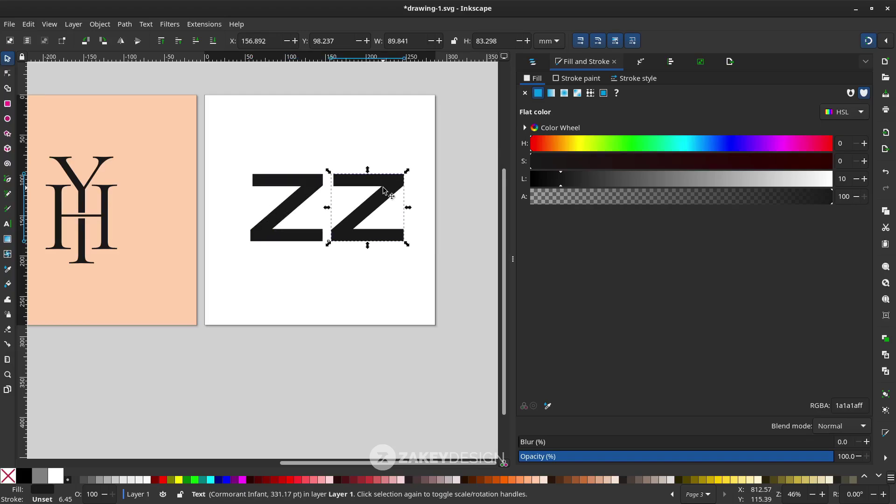
pyautogui.doubleClick(383, 190)
pyautogui.hotkey('ctrl', 'a')
pyautogui.write('K')
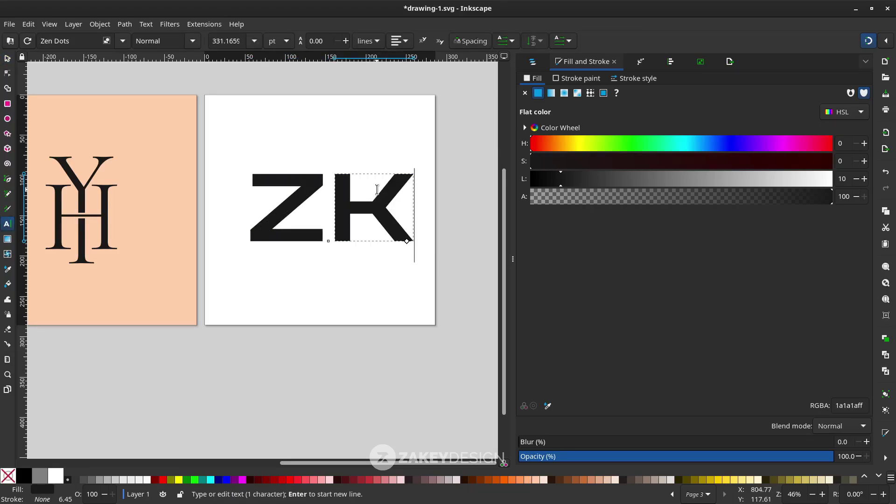
pyautogui.press('F1')
# Duplicate the K to its right, change the copy's text to Y, and deselect everything
pyautogui.click(382, 211)
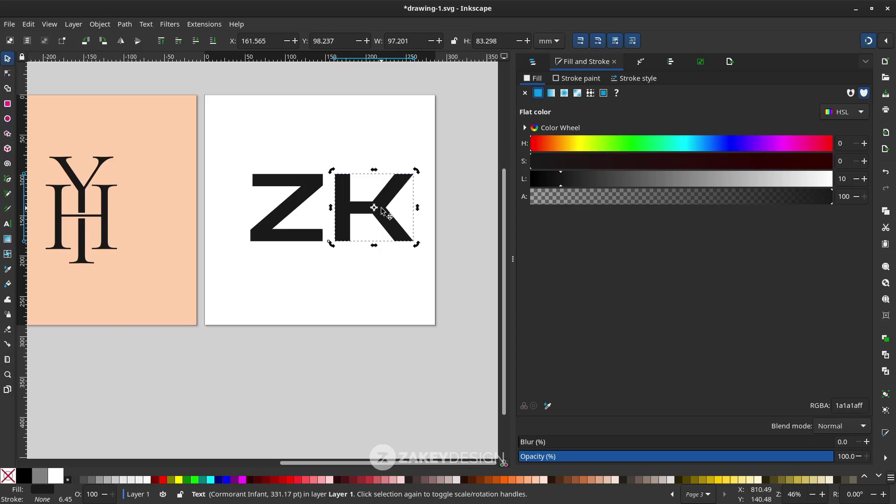
pyautogui.moveTo(381, 211); pyautogui.dragTo(470, 204)
pyautogui.doubleClick(447, 211)
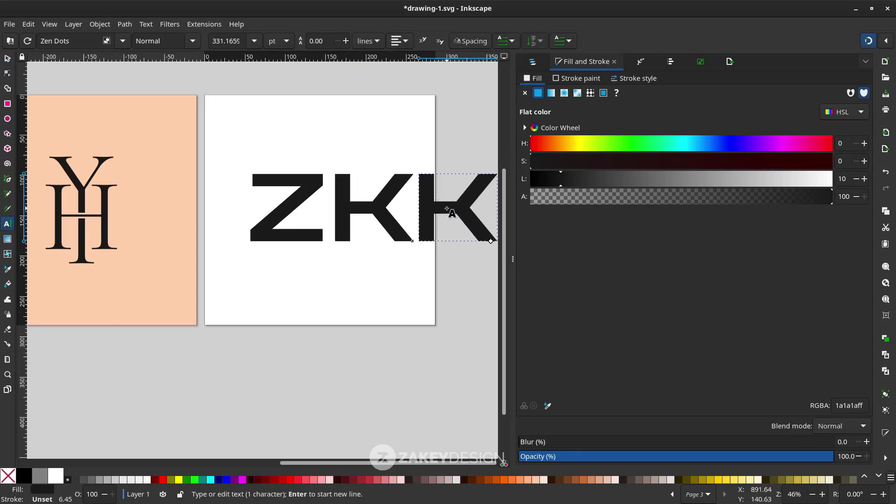
pyautogui.doubleClick(447, 209)
pyautogui.write('Y')
pyautogui.press('F1')
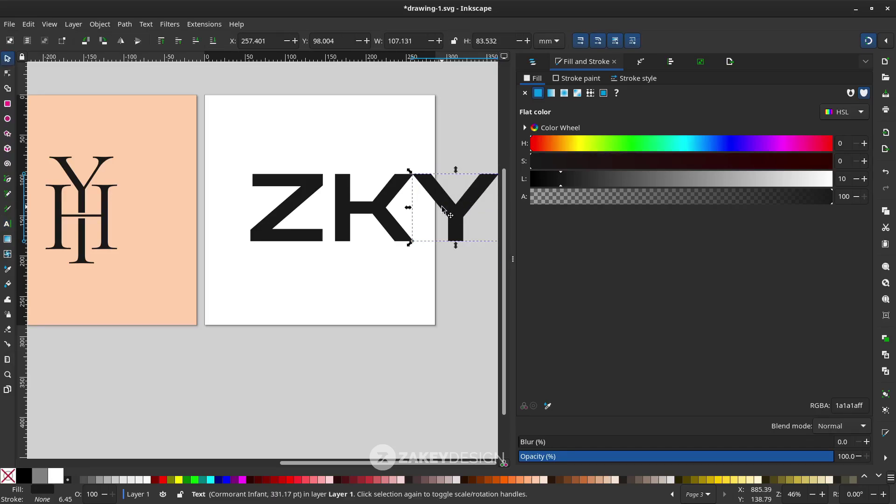
pyautogui.click(373, 203)
pyautogui.scroll(-2, 376, 213)
pyautogui.click(400, 235)
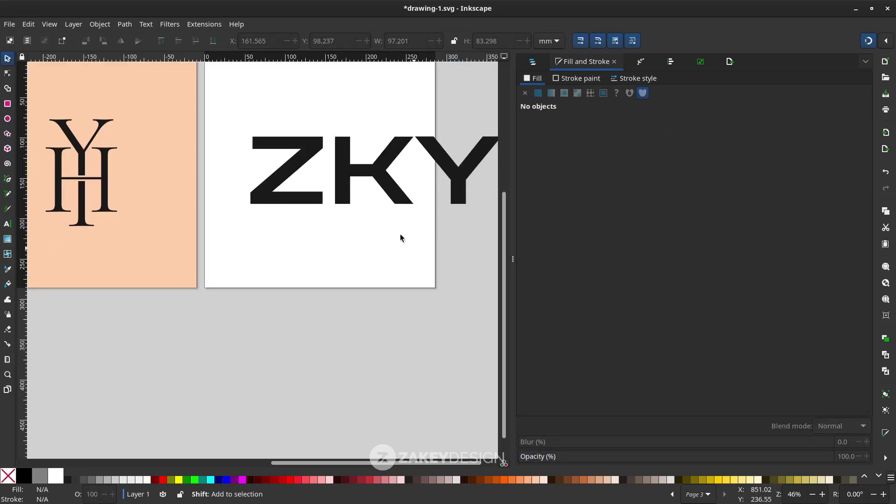
# Select the letters Z, K and Y together, skew them to the right until they span about 337 mm, and deselect them
pyautogui.hscroll(2, 401, 236)
pyautogui.scroll(4, 427, 261)
pyautogui.moveTo(484, 306)
pyautogui.mouseDown()
pyautogui.moveTo(452, 282)
pyautogui.moveTo(210, 192)
pyautogui.moveTo(206, 180)
pyautogui.mouseUp()
pyautogui.click(276, 223)
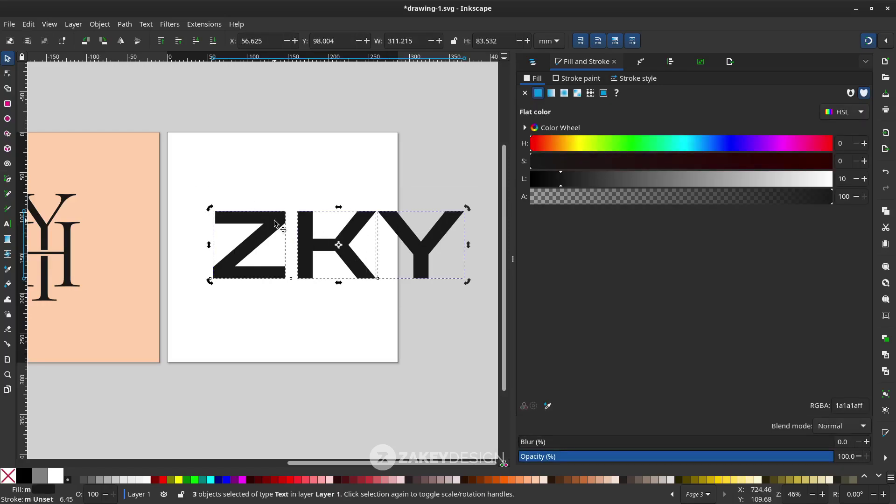
pyautogui.press('Escape')
pyautogui.moveTo(474, 301); pyautogui.dragTo(205, 183)
pyautogui.click(274, 229)
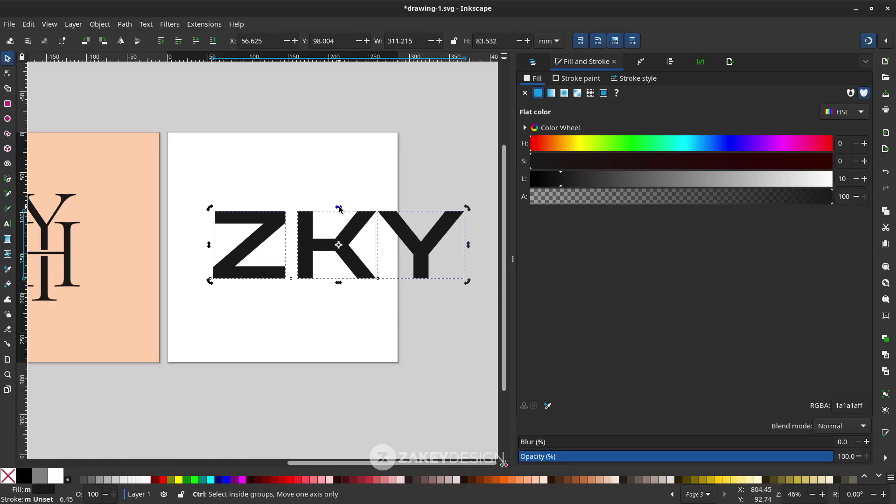
pyautogui.scroll(1, 466, 276)
pyautogui.moveTo(286, 180); pyautogui.dragTo(316, 183)
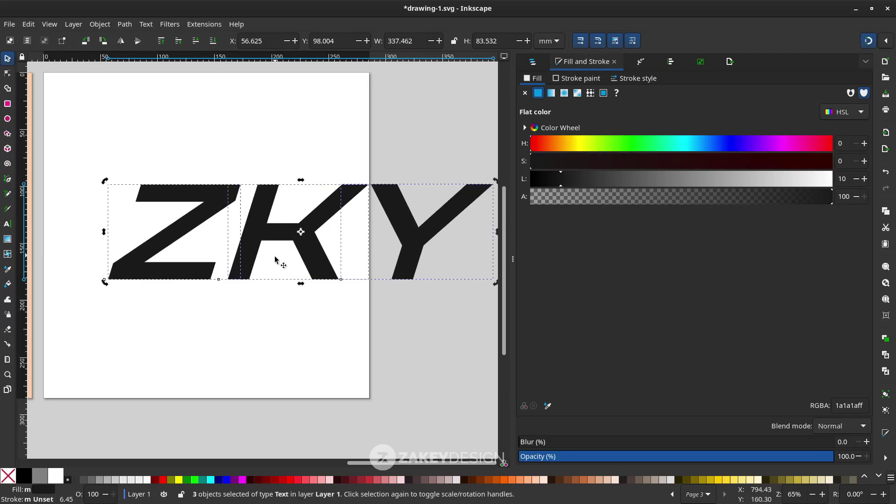
pyautogui.scroll(-2, 276, 264)
pyautogui.click(276, 286)
# Move the K left to X about 128 mm so its slanted stem overlaps the right end of the Z, and deselect it
pyautogui.scroll(-1, 282, 261)
pyautogui.scroll(2, 281, 247)
pyautogui.hscroll(-2, 282, 247)
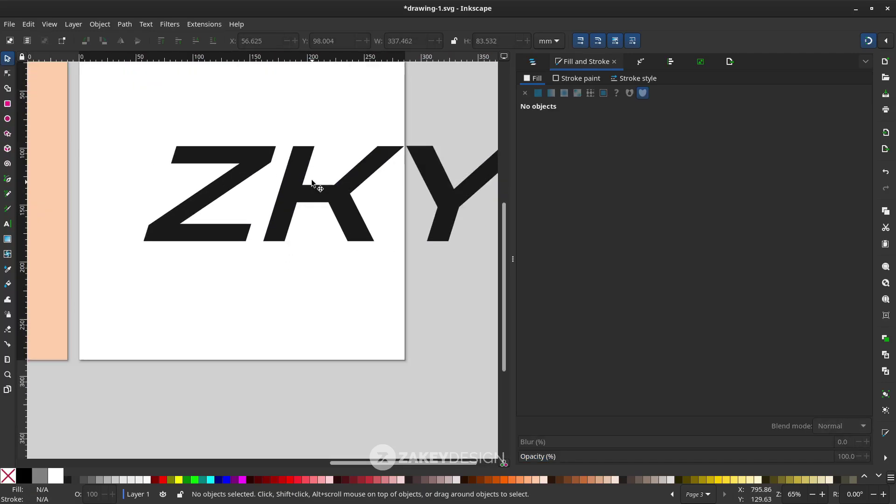
pyautogui.click(282, 196)
pyautogui.scroll(1, 282, 196)
pyautogui.moveTo(299, 197); pyautogui.dragTo(243, 192)
pyautogui.click(301, 187)
pyautogui.click(392, 201)
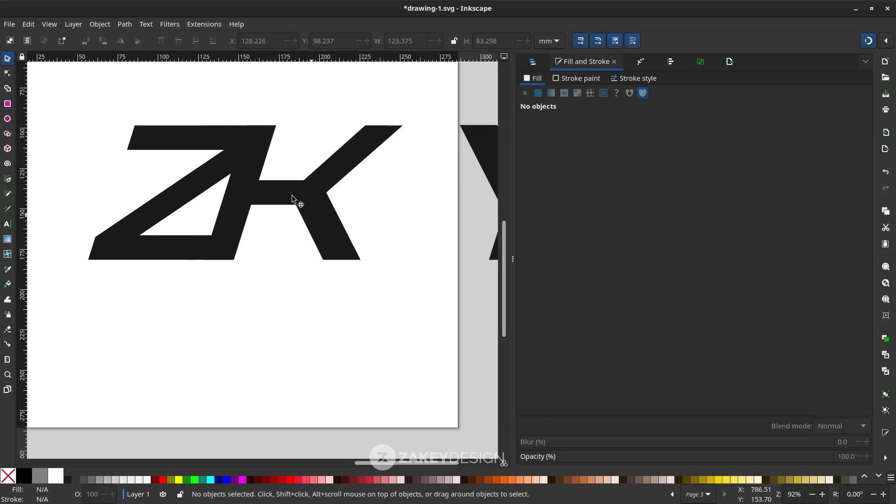
# Convert the slanted K from text to a path
pyautogui.click(293, 197)
pyautogui.click(360, 221)
pyautogui.click(330, 181)
pyautogui.click(134, 24)
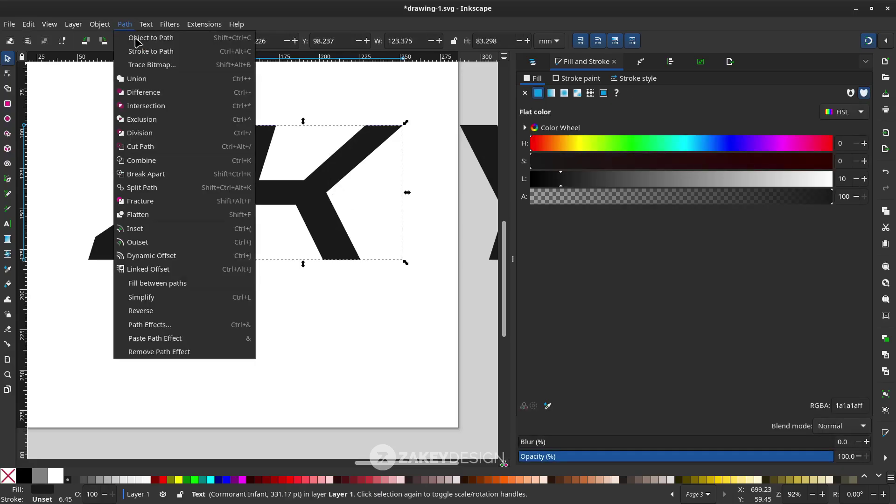
pyautogui.click(146, 44)
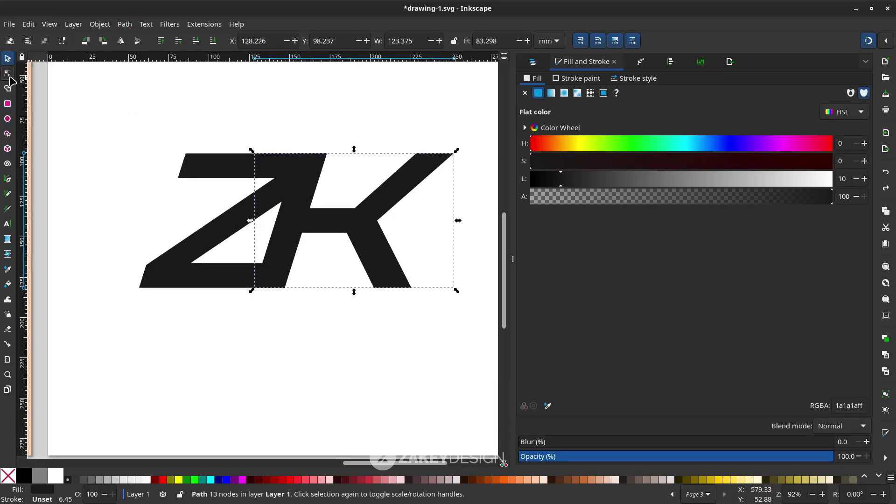
# Delete the two nodes at the top of the K's stem with the Node tool
pyautogui.click(8, 73)
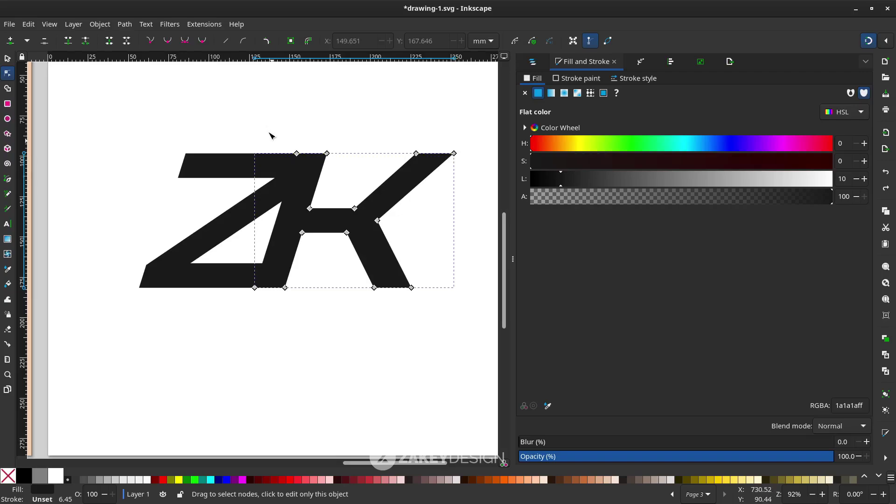
pyautogui.moveTo(264, 113); pyautogui.dragTo(345, 199)
pyautogui.press('Delete')
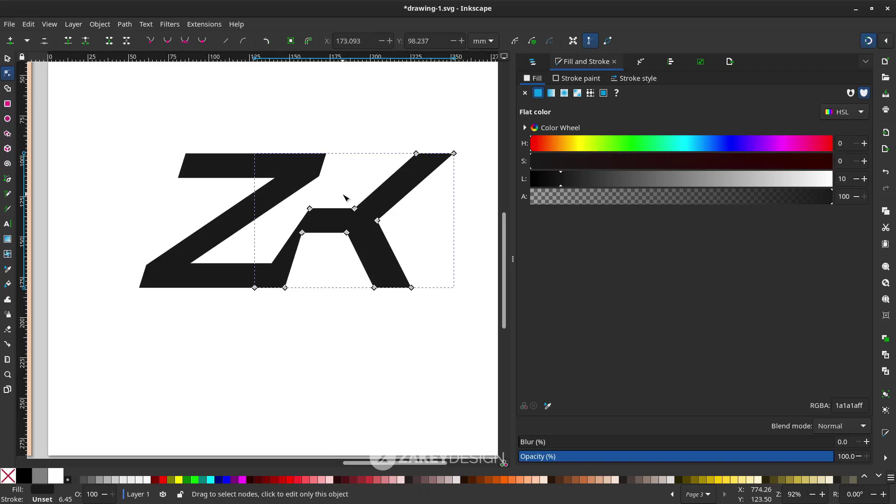
# Delete the two nodes at the bottom of the K's slanted stem
pyautogui.moveTo(303, 305); pyautogui.dragTo(226, 250)
pyautogui.press('Delete')
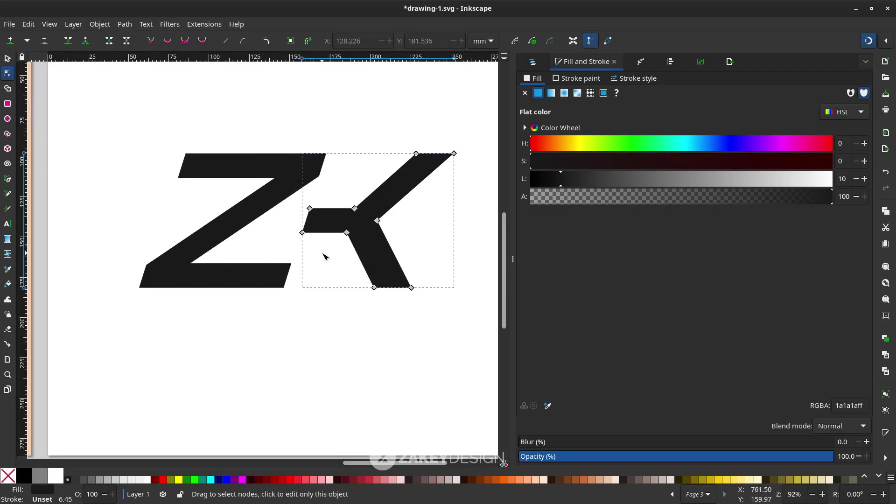
pyautogui.click(323, 254)
# Move the K left to X about 140 mm, closer to the Z's diagonal
pyautogui.press('s')
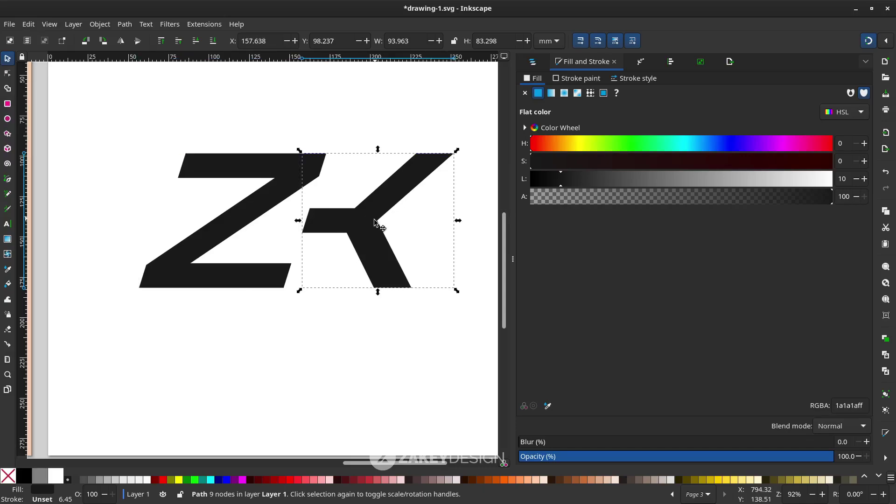
pyautogui.rightClick(374, 221)
pyautogui.click(364, 216)
pyautogui.moveTo(367, 218); pyautogui.dragTo(332, 220)
# Delete the two end nodes of the K's horizontal stub and shift the upper inner node left to X about 171 mm
pyautogui.press('n')
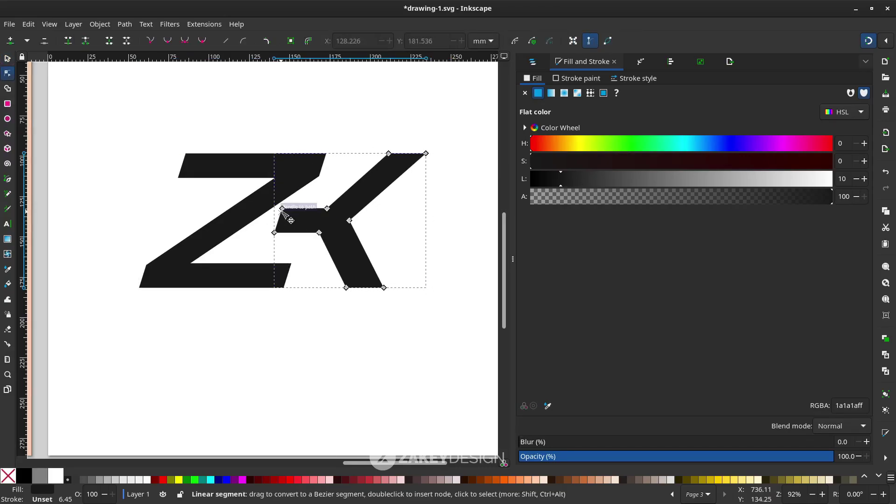
pyautogui.keyDown('ctrl'); pyautogui.scroll(2, 339, 212); pyautogui.keyUp('ctrl')
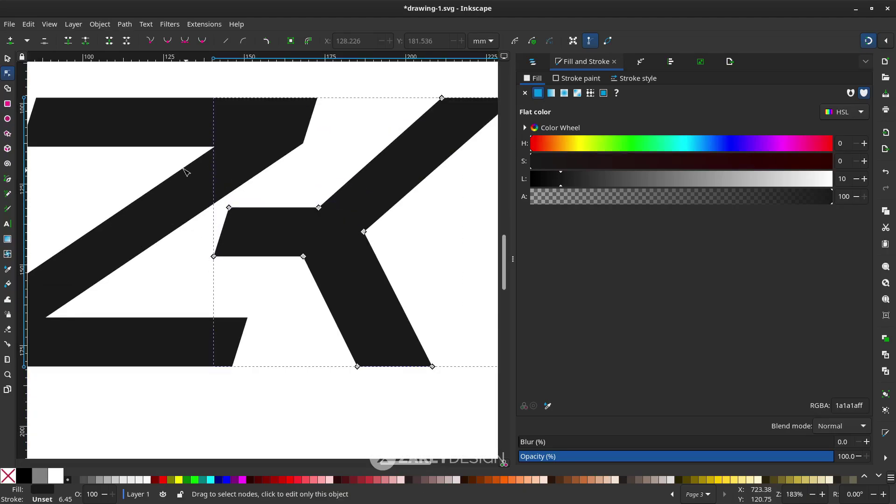
pyautogui.moveTo(185, 170); pyautogui.dragTo(247, 284)
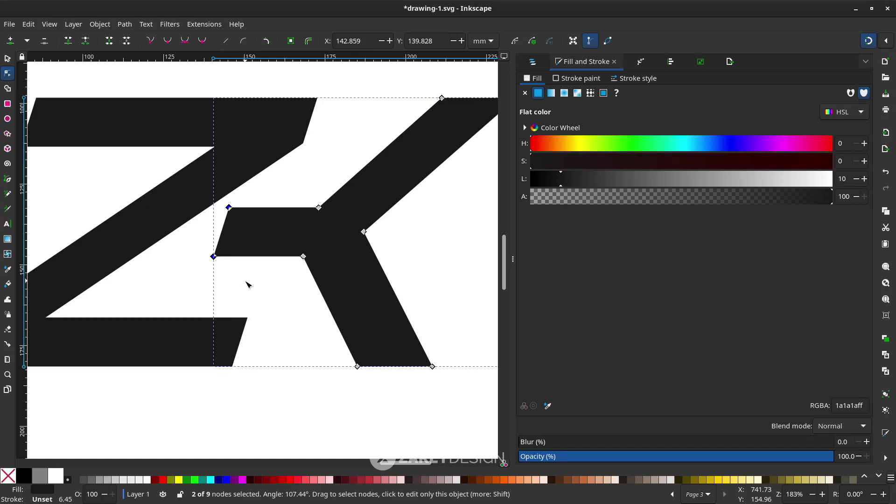
pyautogui.press('Delete')
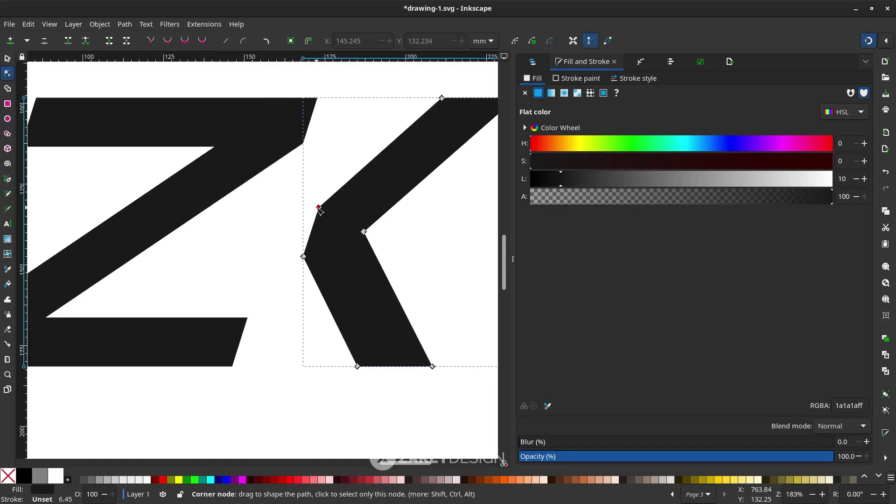
pyautogui.moveTo(319, 208); pyautogui.dragTo(313, 208)
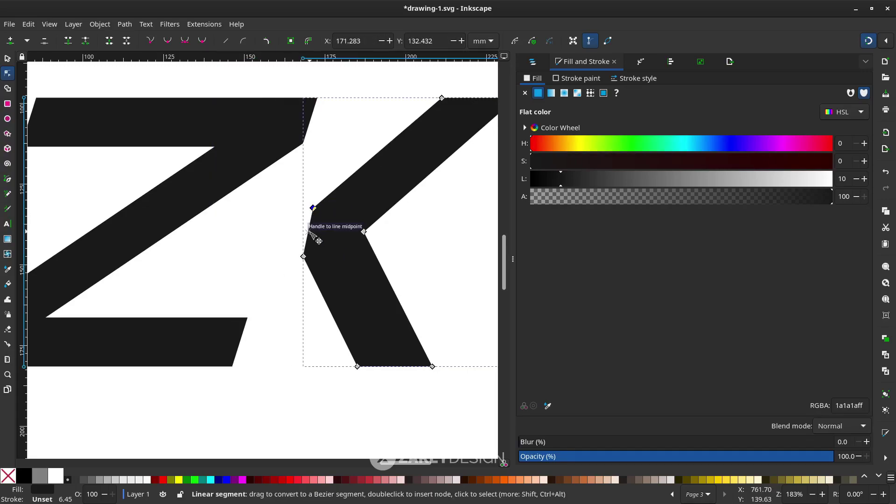
# Insert a node midway along the K's short left edge and pull it left to X about 163 mm to form a point
pyautogui.keyDown('ctrl'); pyautogui.scroll(1, 308, 230); pyautogui.keyUp('ctrl')
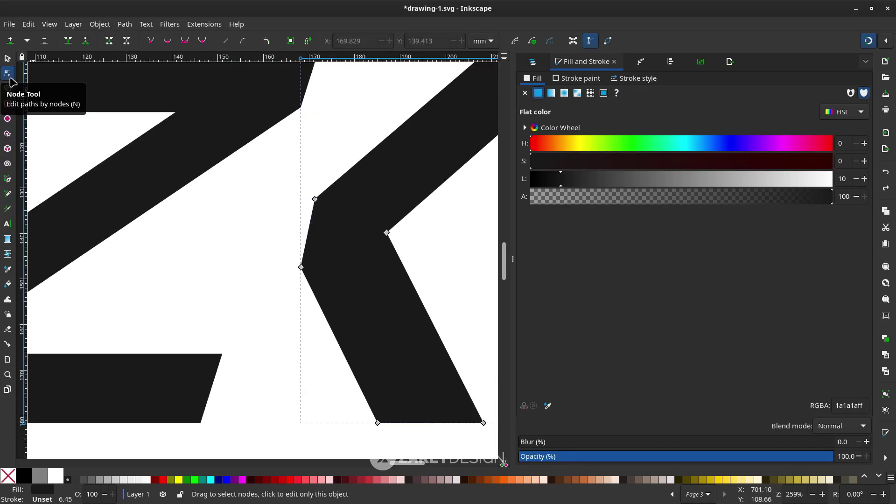
pyautogui.doubleClick(308, 233)
pyautogui.moveTo(308, 233); pyautogui.dragTo(280, 231)
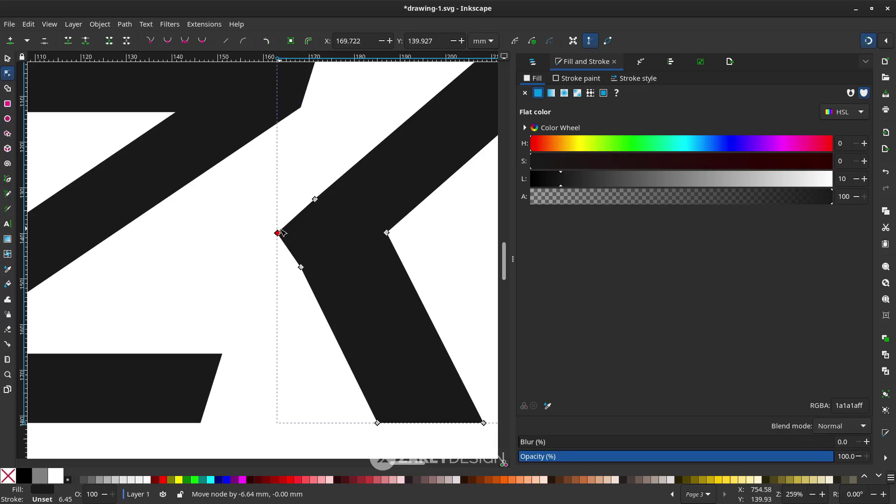
# Delete the two leftover nodes just below and above the K's left point
pyautogui.scroll(-1, 302, 267)
pyautogui.click(313, 263)
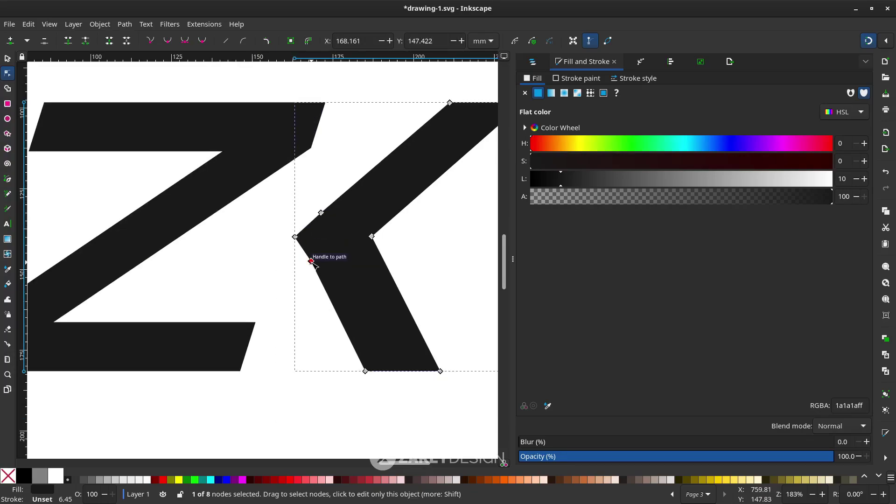
pyautogui.press('Delete')
pyautogui.click(321, 212)
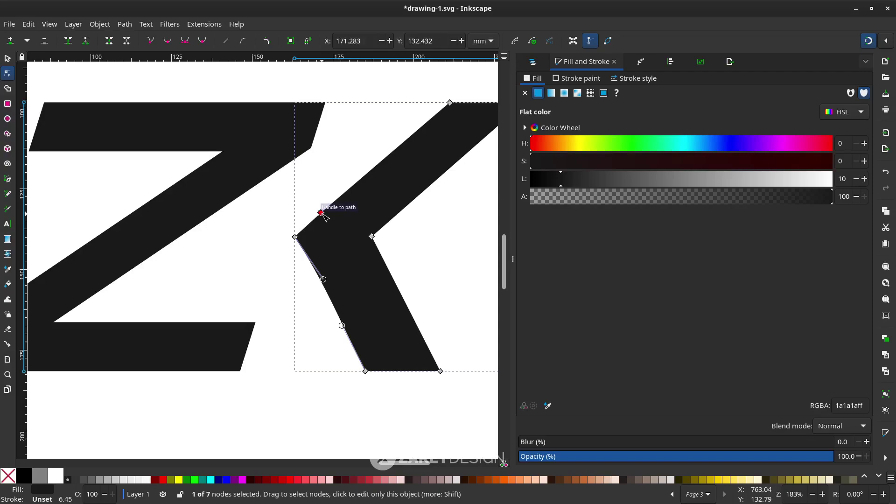
pyautogui.press('Delete')
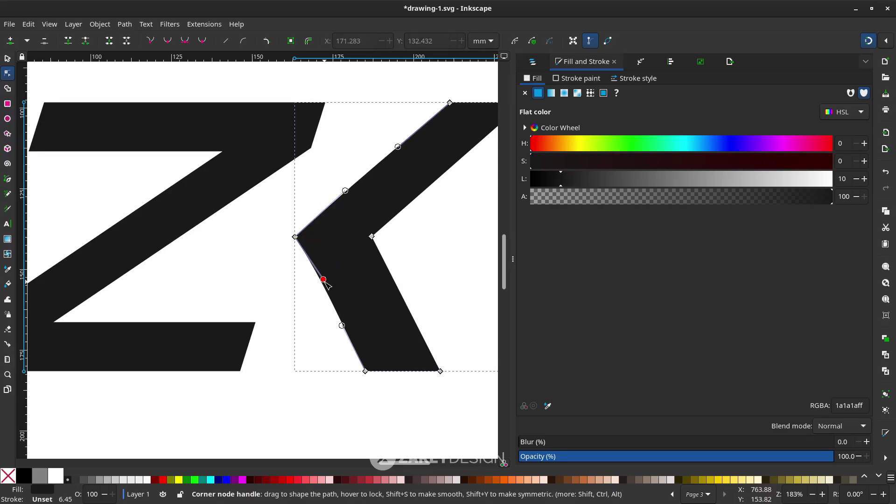
# Adjust the curve handles on both outer edges of the K's left point to straighten them
pyautogui.moveTo(325, 282); pyautogui.dragTo(320, 282)
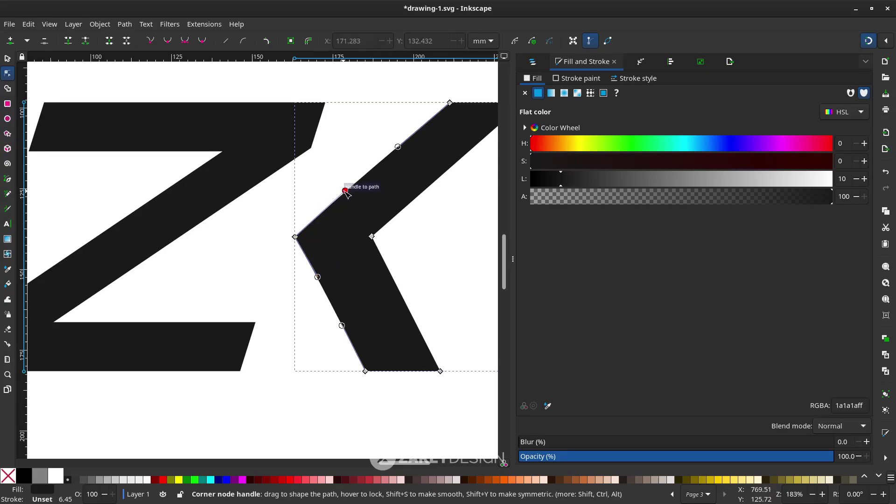
pyautogui.moveTo(345, 190); pyautogui.dragTo(362, 210)
pyautogui.keyDown('ctrl'); pyautogui.scroll(-2, 369, 202); pyautogui.keyUp('ctrl')
# Move the K left to X about 146 mm against the Z, bring the Y to X about 222 mm, and deselect
pyautogui.press('s')
pyautogui.keyDown('ctrl'); pyautogui.scroll(-1, 362, 209); pyautogui.keyUp('ctrl')
pyautogui.click(454, 151)
pyautogui.keyDown('ctrl'); pyautogui.scroll(2, 455, 150); pyautogui.keyUp('ctrl')
pyautogui.keyDown('ctrl'); pyautogui.scroll(-2, 257, 223); pyautogui.keyUp('ctrl')
pyautogui.moveTo(269, 224); pyautogui.dragTo(263, 224)
pyautogui.moveTo(400, 242); pyautogui.dragTo(325, 241)
pyautogui.keyDown('ctrl'); pyautogui.scroll(-2, 352, 269); pyautogui.keyUp('ctrl')
pyautogui.click(374, 295)
# Convert the slanted Y from text to a path
pyautogui.keyDown('ctrl'); pyautogui.scroll(3, 340, 264); pyautogui.keyUp('ctrl')
pyautogui.click(359, 225)
pyautogui.press('n')
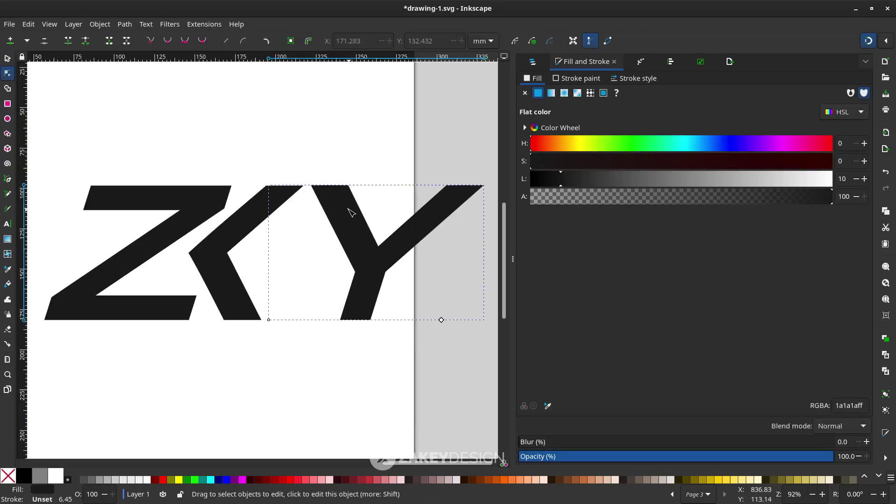
pyautogui.press('s')
pyautogui.click(124, 25)
pyautogui.click(140, 37)
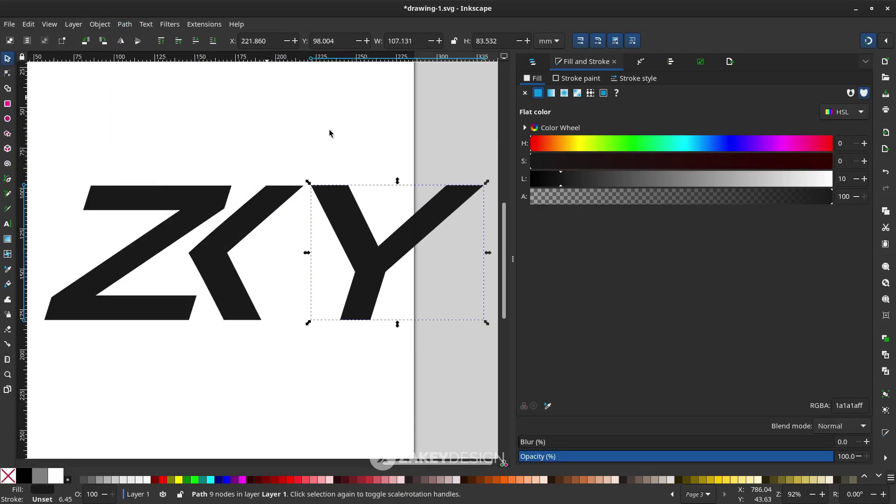
# Delete the two nodes at the top of the Y's left arm with the Node tool
pyautogui.press('n')
pyautogui.moveTo(382, 211); pyautogui.dragTo(376, 211)
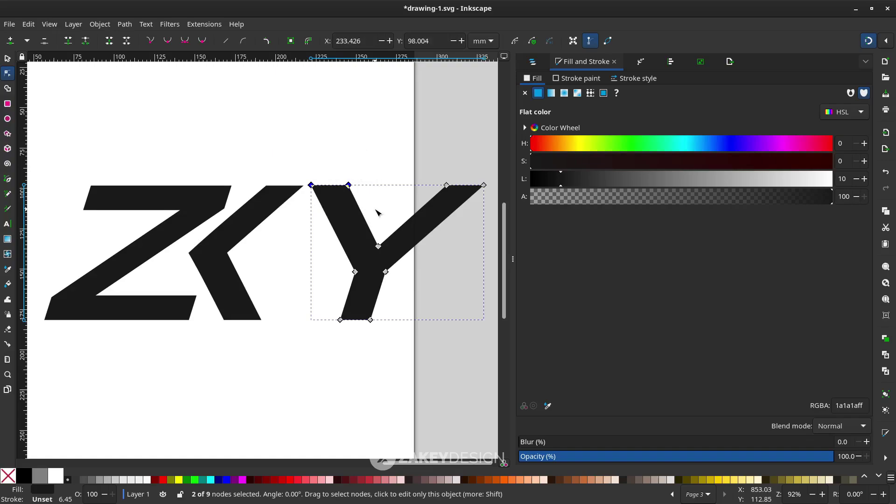
pyautogui.press('Delete')
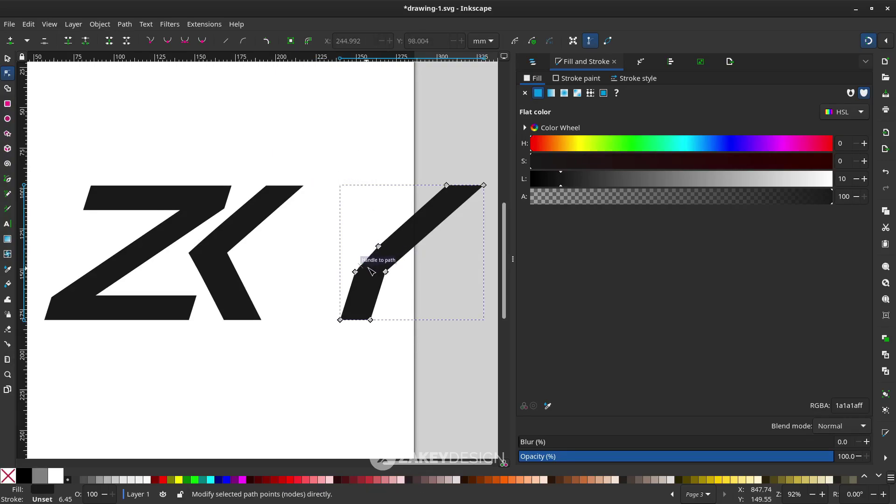
pyautogui.hotkey('ctrl', 'z')
pyautogui.hscroll(-2, 390, 269)
# Move the armless Y left to X about 194 mm, next to the K's lower leg
pyautogui.press('s')
pyautogui.moveTo(438, 256); pyautogui.dragTo(362, 258)
pyautogui.scroll(2, 323, 255)
# Move the Y's left bend node to X about 203.5 mm, Y about 148.3 mm, in line with the arm's upper edge, and deselect
pyautogui.press('n')
pyautogui.moveTo(314, 290); pyautogui.dragTo(317, 275)
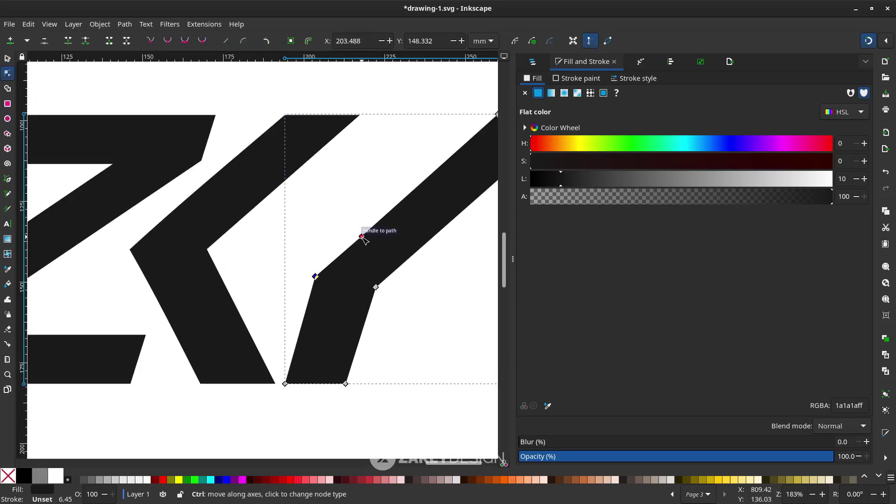
pyautogui.scroll(-2, 454, 280)
pyautogui.press('Escape')
# Draw a small slanted closed shape about 40 by 28 mm between the K's and Y's upper arms with the Pen tool
pyautogui.press('b')
pyautogui.click(382, 240)
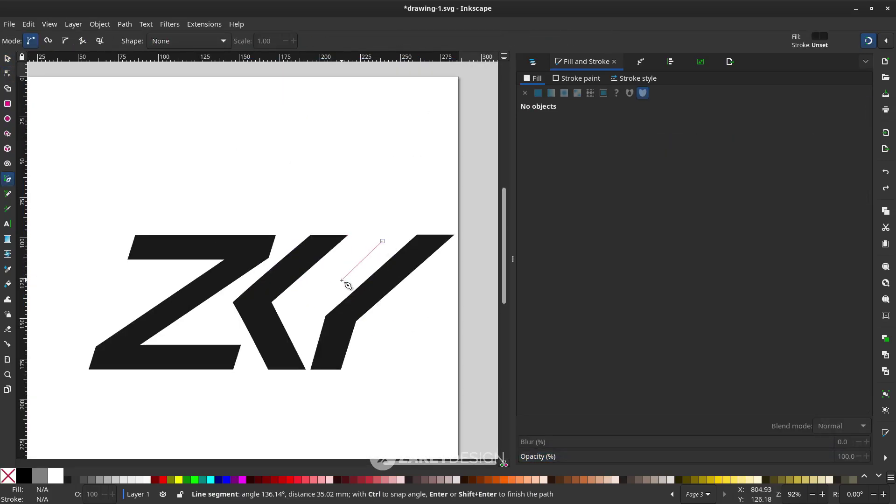
pyautogui.click(382, 241)
# Move the small slanted shape's bottom node up to X about 221 mm, Y about 121 mm
pyautogui.press('n')
pyautogui.scroll(-2, 400, 275)
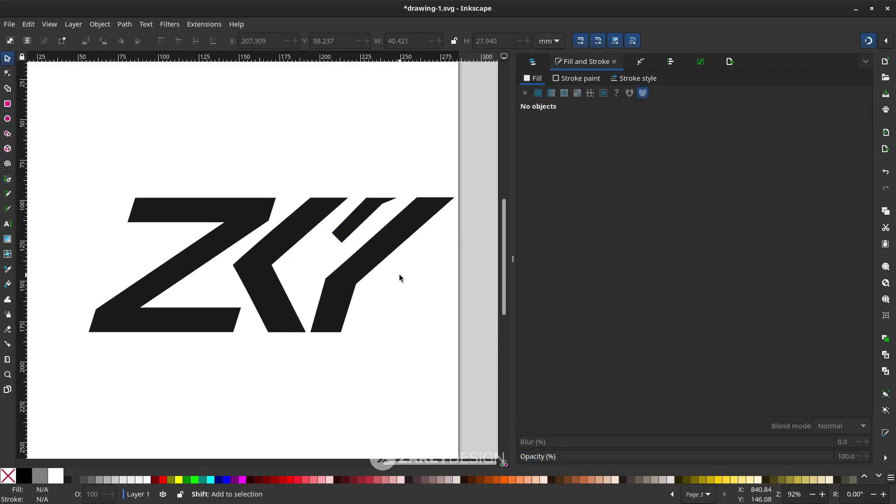
pyautogui.moveTo(344, 245); pyautogui.dragTo(353, 237)
pyautogui.scroll(-2, 433, 274)
pyautogui.click(356, 282)
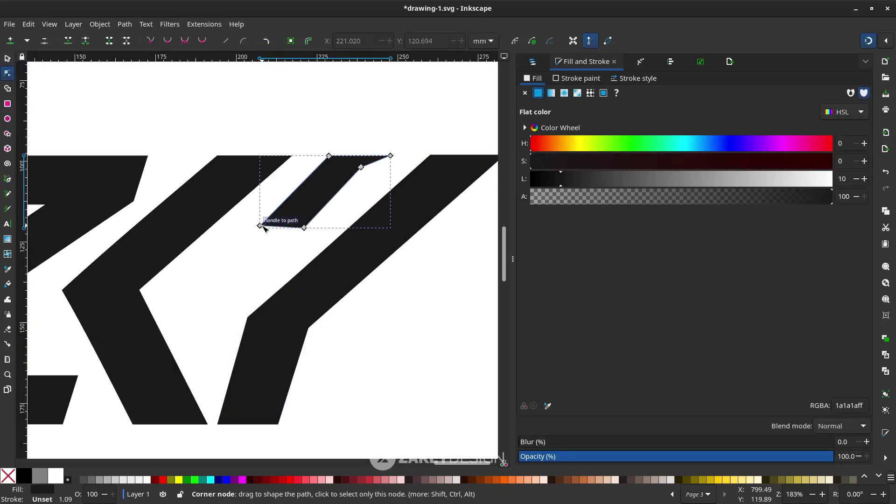
pyautogui.moveTo(385, 154); pyautogui.dragTo(390, 161)
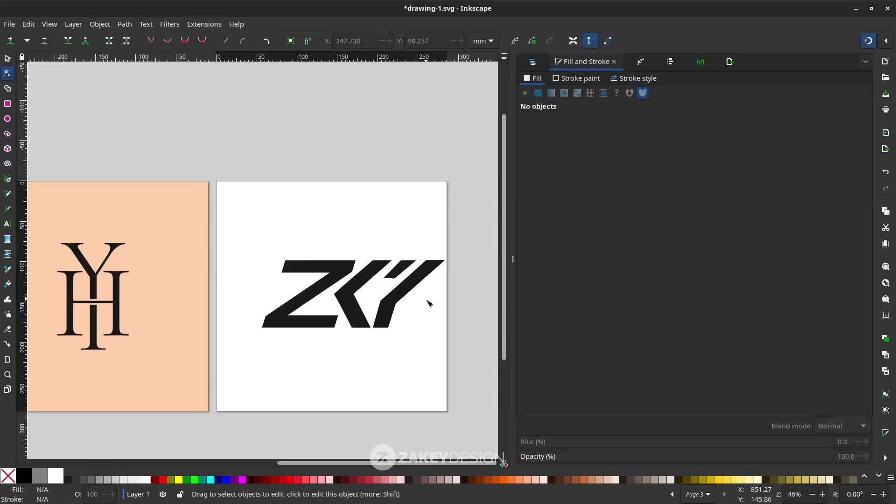
pyautogui.scroll(1, 428, 304)
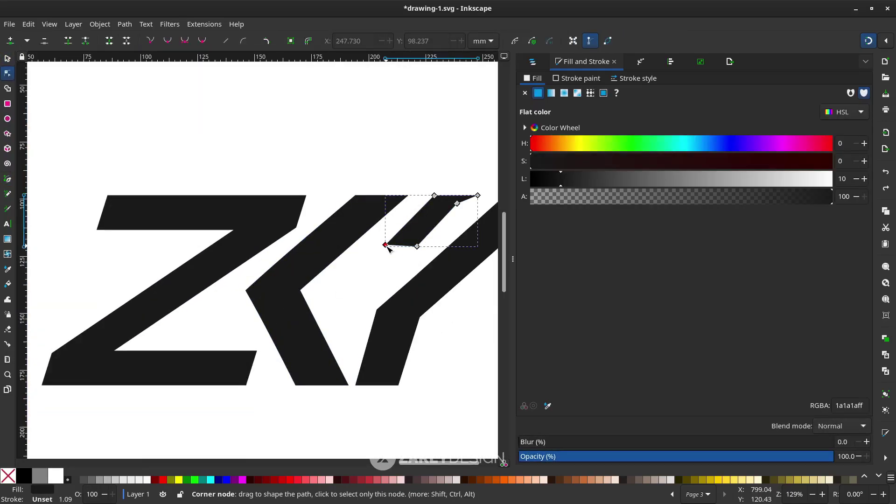
# Draw a closed triangle under the small slanted shape, sharing its two lower corners, with the Pen tool
pyautogui.press('b')
pyautogui.click(373, 230)
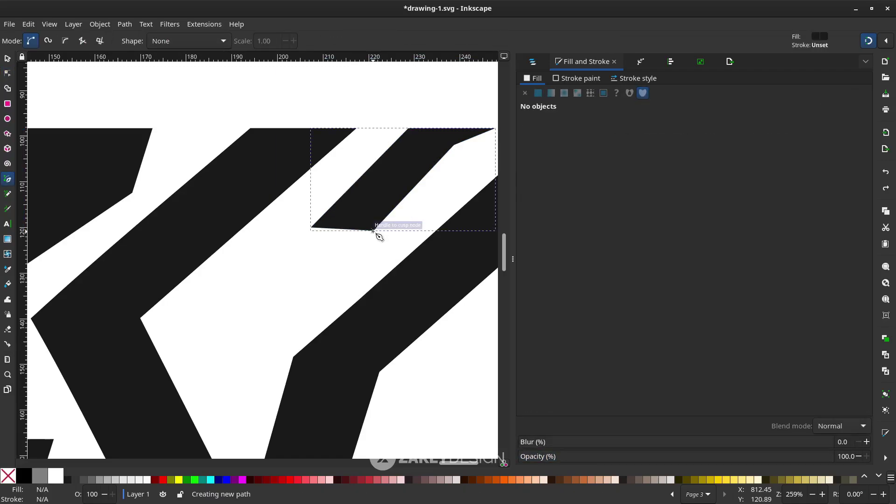
pyautogui.click(318, 284)
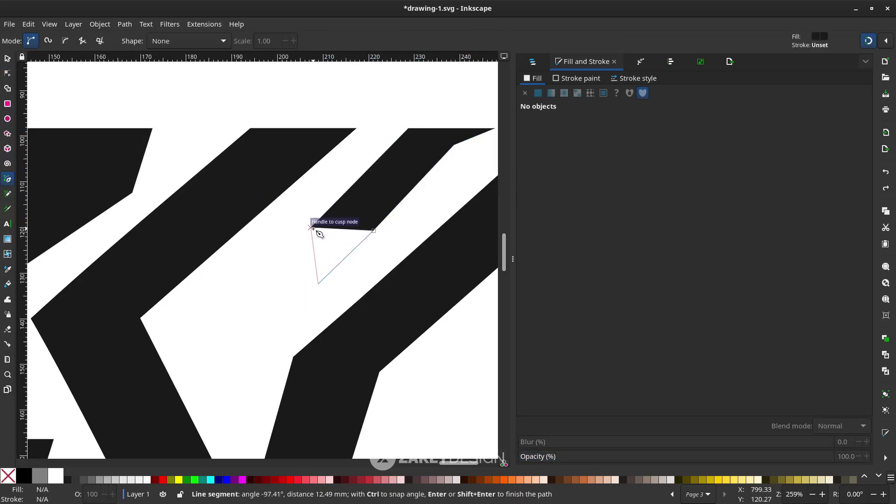
pyautogui.click(311, 227)
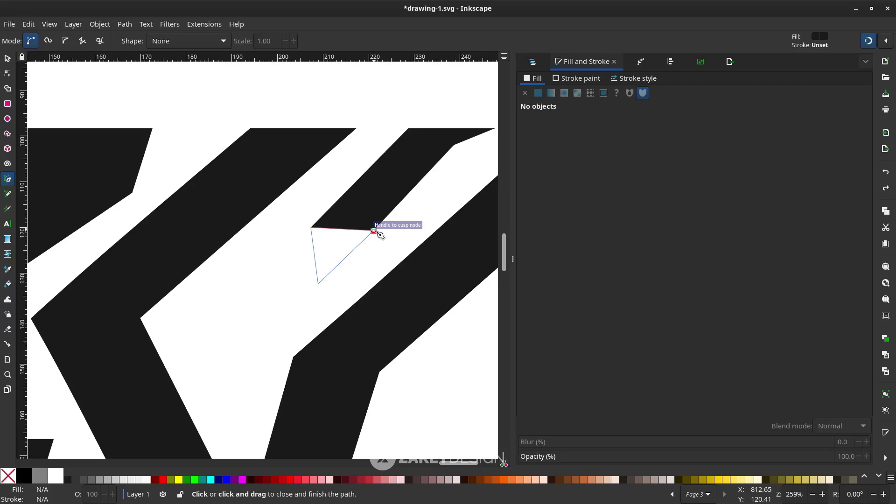
pyautogui.click(373, 230)
# Snap the triangle's two upper corner nodes exactly onto the lower corners of the slanted shape
pyautogui.press('n')
pyautogui.click(385, 251)
pyautogui.scroll(-2, 388, 267)
pyautogui.scroll(6, 375, 259)
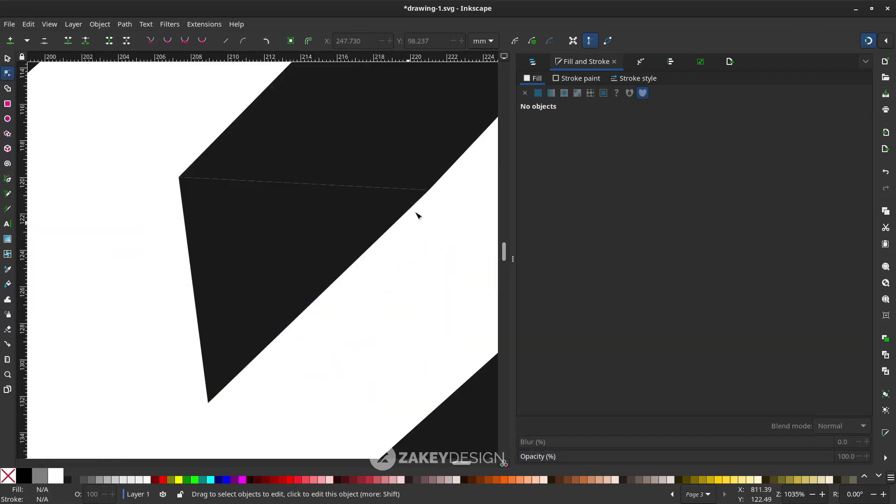
pyautogui.click(417, 201)
pyautogui.moveTo(431, 190); pyautogui.dragTo(429, 190)
pyautogui.moveTo(179, 178)
pyautogui.mouseDown()
pyautogui.moveTo(179, 167)
pyautogui.moveTo(179, 177)
pyautogui.mouseUp()
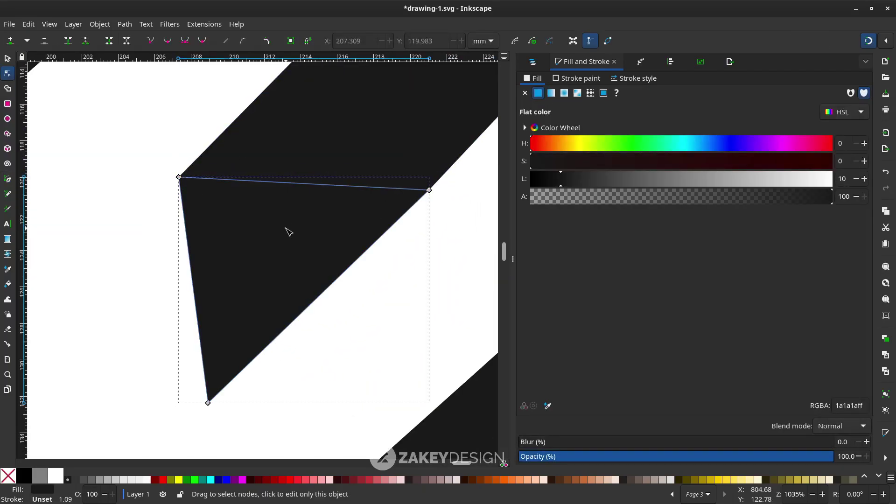
# Unite the triangle and the slanted shape into one path with Union, and deselect it
pyautogui.click(291, 184)
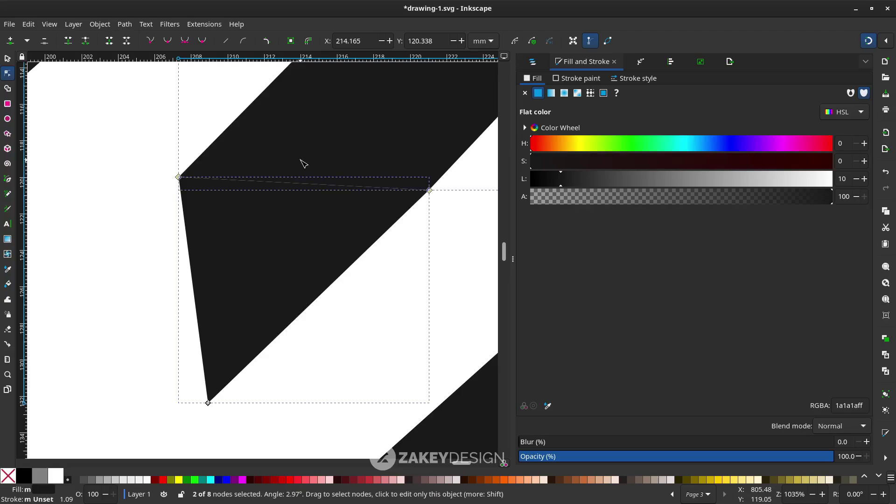
pyautogui.scroll(-6, 304, 178)
pyautogui.scroll(-6, 308, 193)
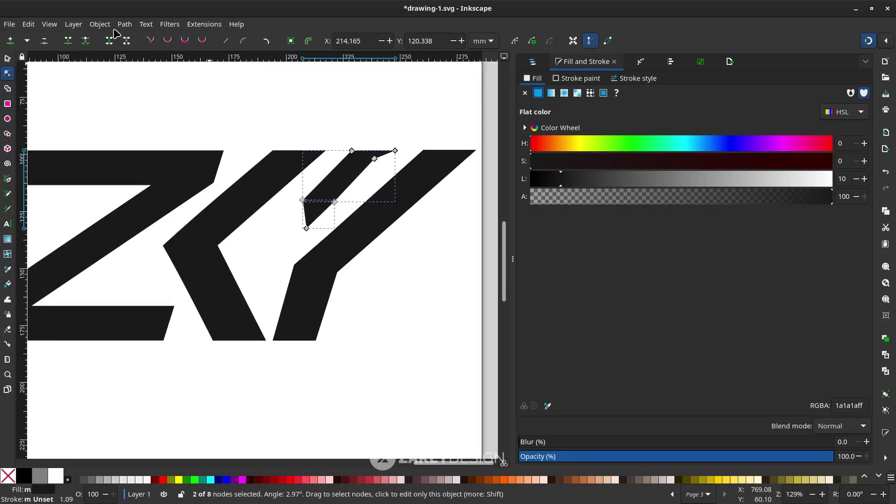
pyautogui.click(124, 24)
pyautogui.click(228, 142)
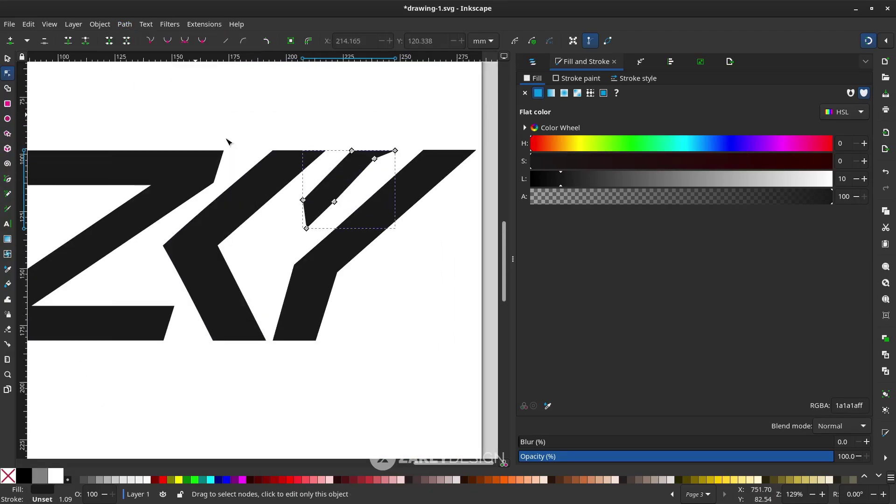
pyautogui.click(404, 292)
# Select all pieces of the ZKY logo and scale them down proportionally to about 158 mm wide, placed near the third page's centre
pyautogui.scroll(-3, 404, 292)
pyautogui.scroll(-2, 421, 312)
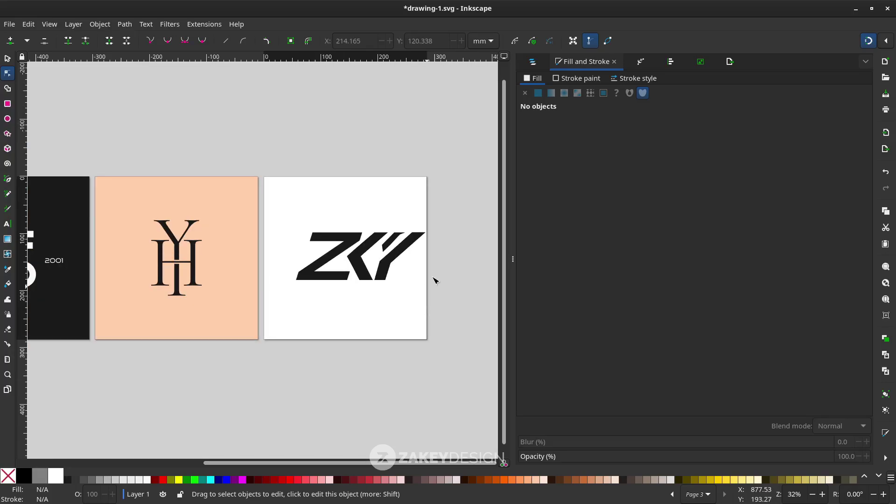
pyautogui.moveTo(451, 329); pyautogui.dragTo(231, 196)
pyautogui.hotkey('ctrl', '+')
pyautogui.scroll(-2, 234, 199)
pyautogui.click(401, 281)
pyautogui.scroll(2, 401, 281)
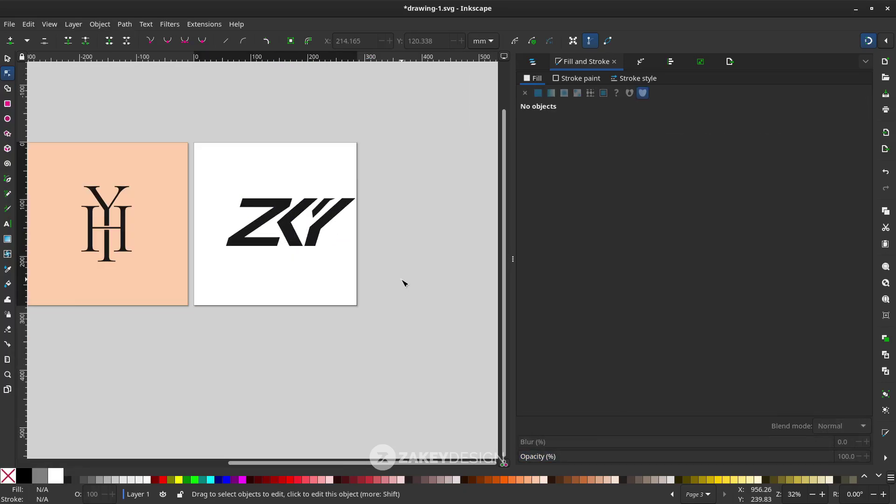
pyautogui.press('s')
pyautogui.moveTo(384, 285); pyautogui.dragTo(194, 179)
pyautogui.moveTo(357, 249); pyautogui.dragTo(336, 242)
pyautogui.click(363, 282)
pyautogui.moveTo(432, 299); pyautogui.dragTo(261, 186)
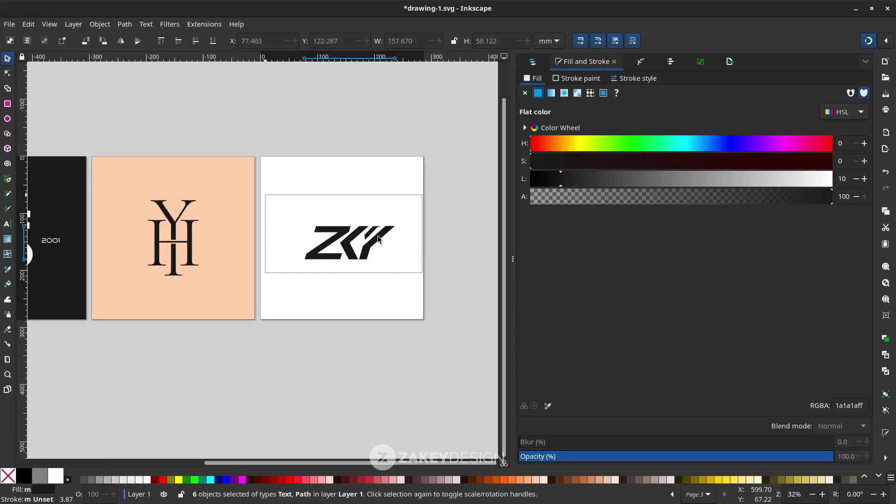
# Move the small slanted shape's upper right corner node to X 206.648 mm, then deselect the shape
pyautogui.scroll(5, 390, 241)
pyautogui.doubleClick(303, 180)
pyautogui.moveTo(335, 166)
pyautogui.mouseDown()
pyautogui.moveTo(293, 164)
pyautogui.moveTo(323, 167)
pyautogui.mouseUp()
pyautogui.doubleClick(396, 260)
pyautogui.scroll(-4, 396, 260)
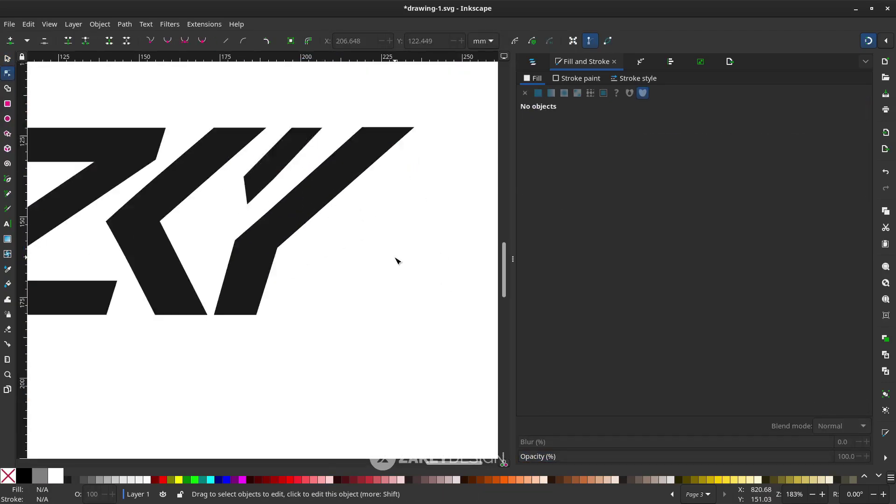
pyautogui.scroll(4, 364, 232)
pyautogui.click(300, 234)
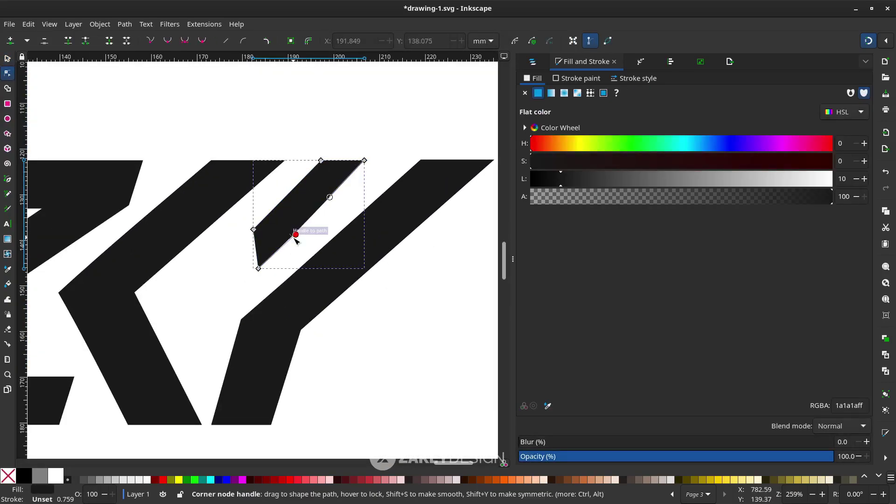
pyautogui.scroll(-2, 276, 289)
pyautogui.click(388, 331)
pyautogui.scroll(-6, 352, 321)
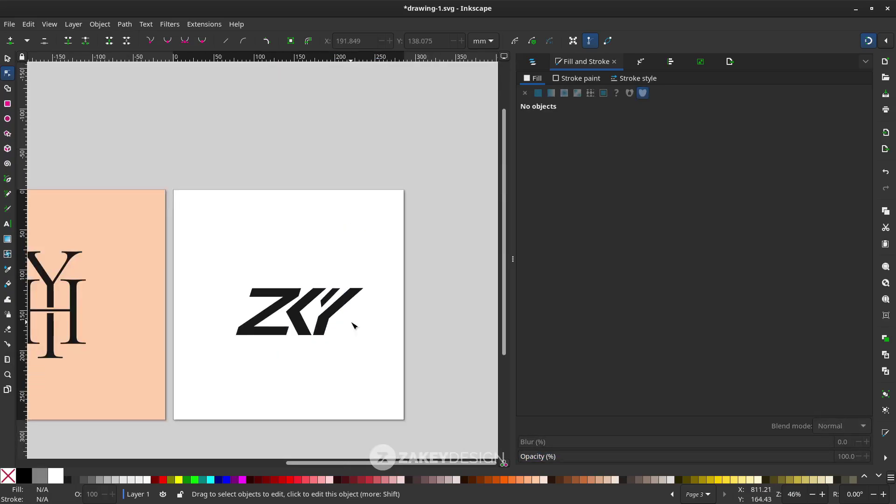
# Select all pieces of the ZKY logo and skew them horizontally to a gentler slant, about 143 mm wide overall
pyautogui.hscroll(-4, 415, 282)
pyautogui.press('s')
pyautogui.scroll(-1, 378, 154)
pyautogui.moveTo(436, 248); pyautogui.dragTo(339, 192)
pyautogui.click(400, 254)
pyautogui.moveTo(379, 218); pyautogui.dragTo(382, 219)
pyautogui.scroll(3, 398, 231)
pyautogui.click(367, 206)
pyautogui.moveTo(365, 170); pyautogui.dragTo(360, 172)
pyautogui.click(376, 161)
# Widen the small slanted shape by moving its upper right corner node to X 200.158 mm, Y 122.449 mm
pyautogui.scroll(1, 415, 199)
pyautogui.doubleClick(424, 208)
pyautogui.scroll(4, 410, 196)
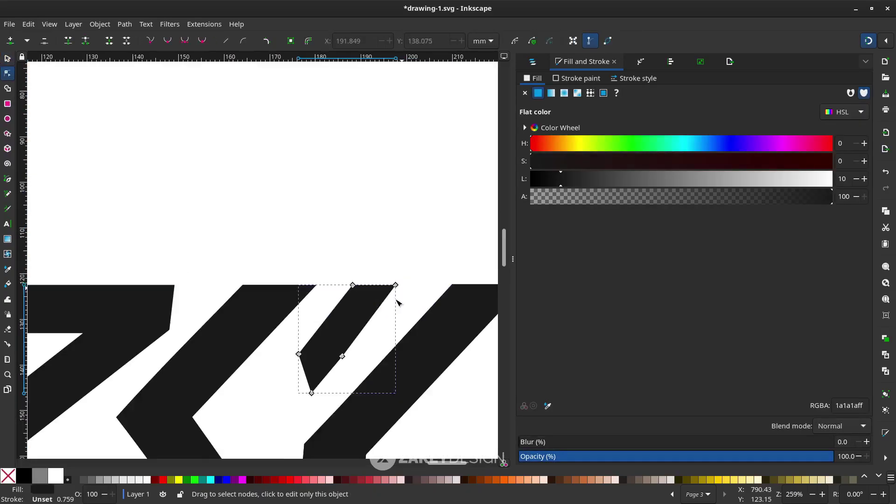
pyautogui.moveTo(403, 211); pyautogui.dragTo(410, 211)
pyautogui.click(436, 194)
# Reposition the small slanted shape's left corner node at X 175.618 mm, Y 135.788 mm
pyautogui.scroll(-2, 433, 280)
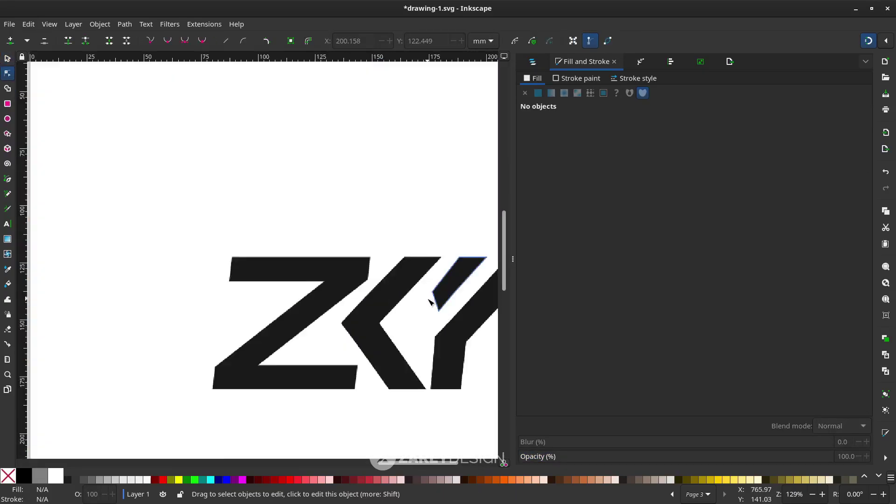
pyautogui.click(431, 300)
pyautogui.scroll(3, 378, 301)
pyautogui.moveTo(346, 291); pyautogui.dragTo(340, 279)
pyautogui.click(322, 306)
# Move the complete ZKY logo up to Y 115.730 mm on the third page and deselect it
pyautogui.scroll(-8, 323, 306)
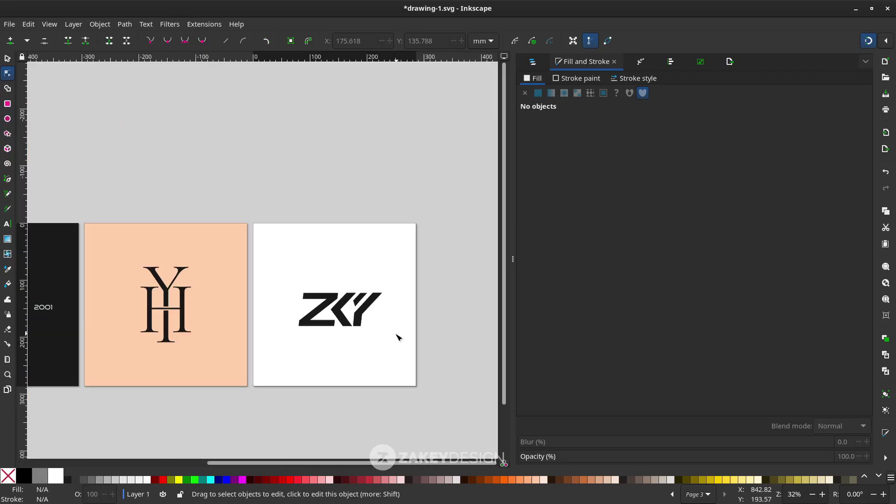
pyautogui.press('s')
pyautogui.moveTo(414, 344); pyautogui.dragTo(256, 264)
pyautogui.scroll(3, 290, 268)
pyautogui.click(350, 286)
pyautogui.press('Escape')
pyautogui.scroll(-2, 410, 320)
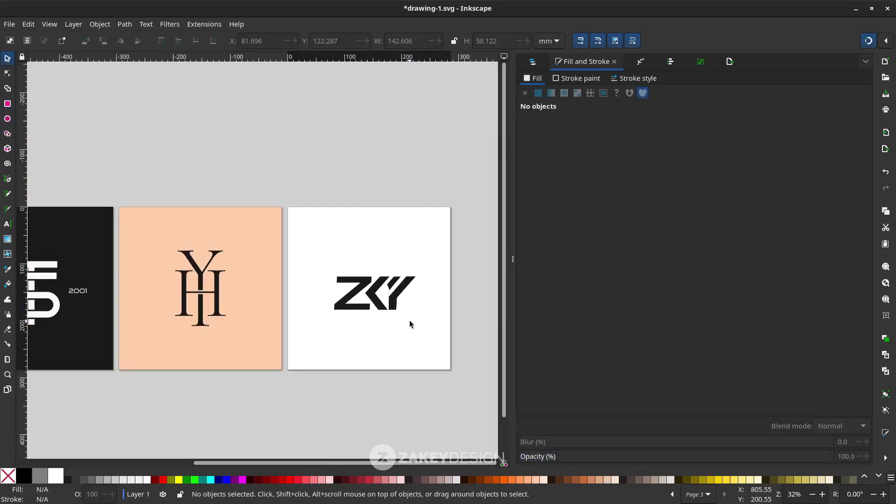
pyautogui.scroll(-1, 415, 308)
pyautogui.scroll(1, 416, 300)
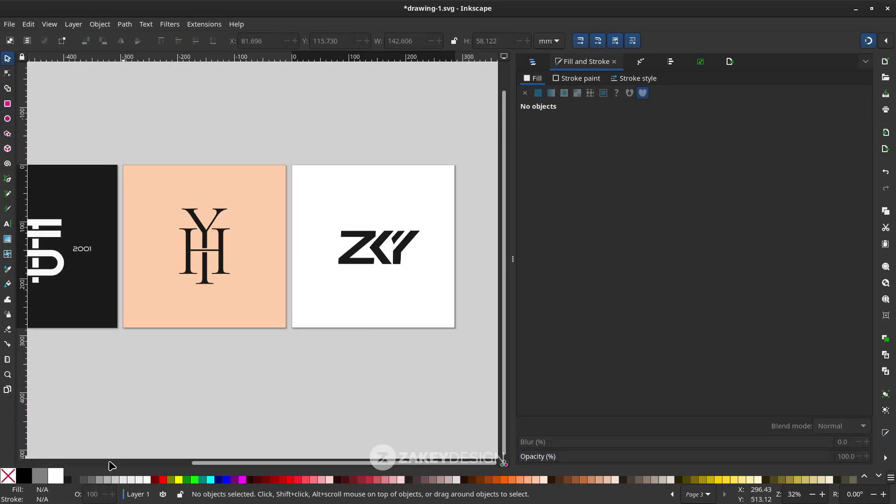
# Draw a 285.75 mm square exactly covering the third page and fill it with light gray (ececec)
pyautogui.scroll(-1, 289, 322)
pyautogui.click(8, 104)
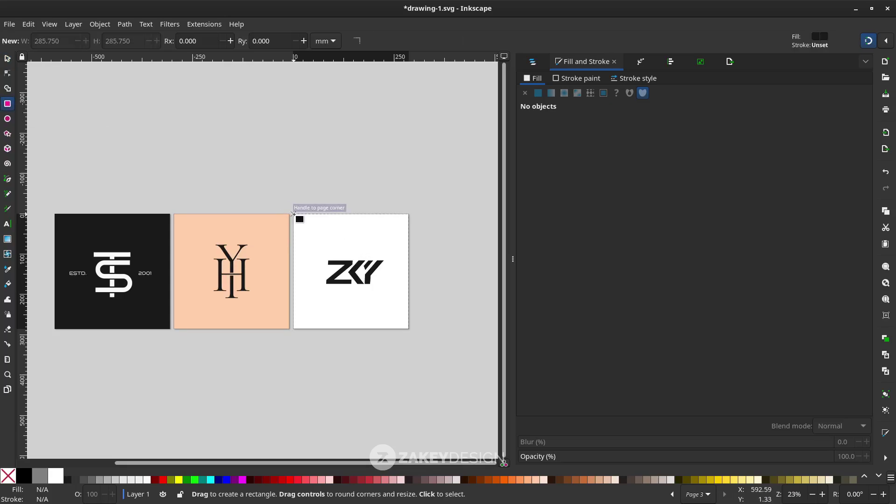
pyautogui.moveTo(293, 214); pyautogui.dragTo(410, 329)
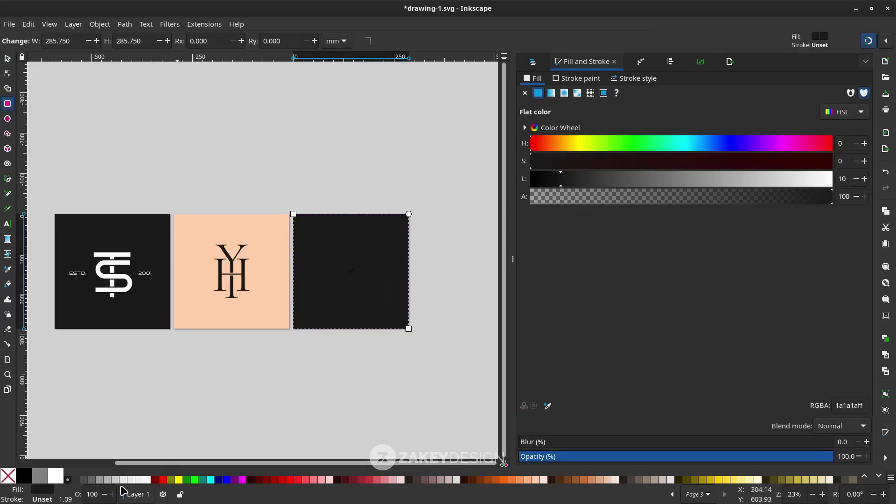
pyautogui.click(135, 481)
pyautogui.press('s')
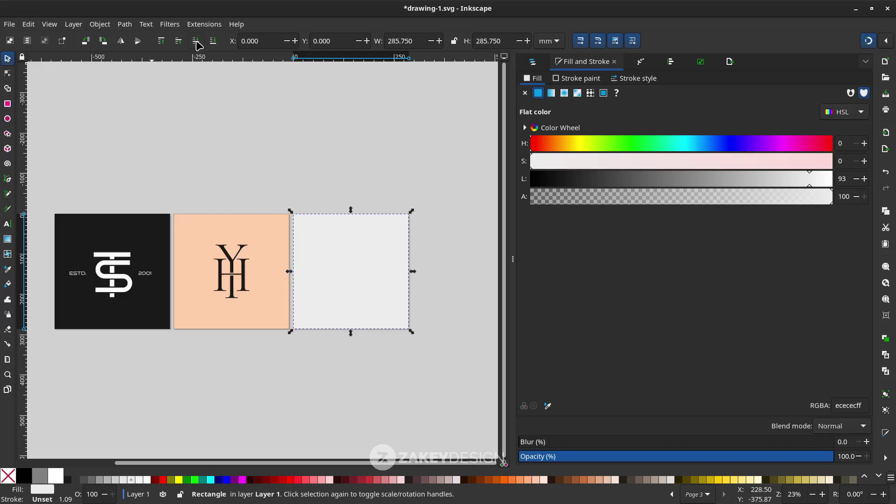
# Send the background square behind the ZKY logo and lighten its fill to a near-white gray
pyautogui.click(215, 44)
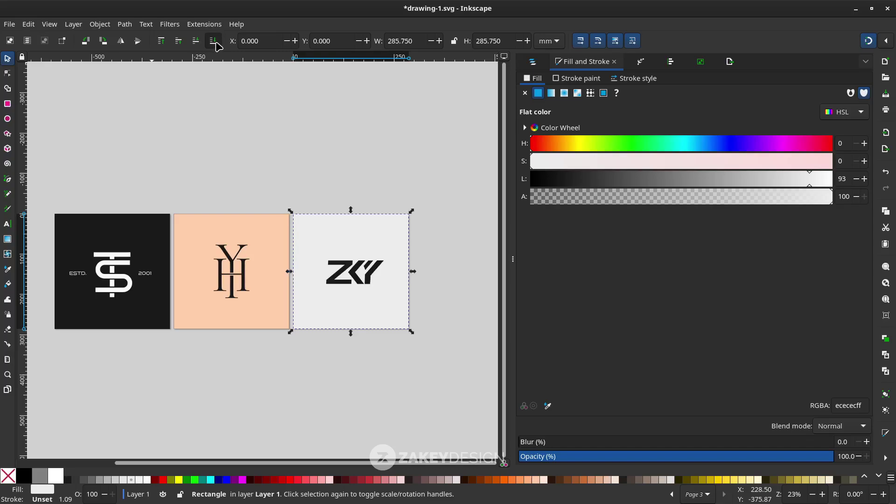
pyautogui.click(147, 480)
pyautogui.click(363, 357)
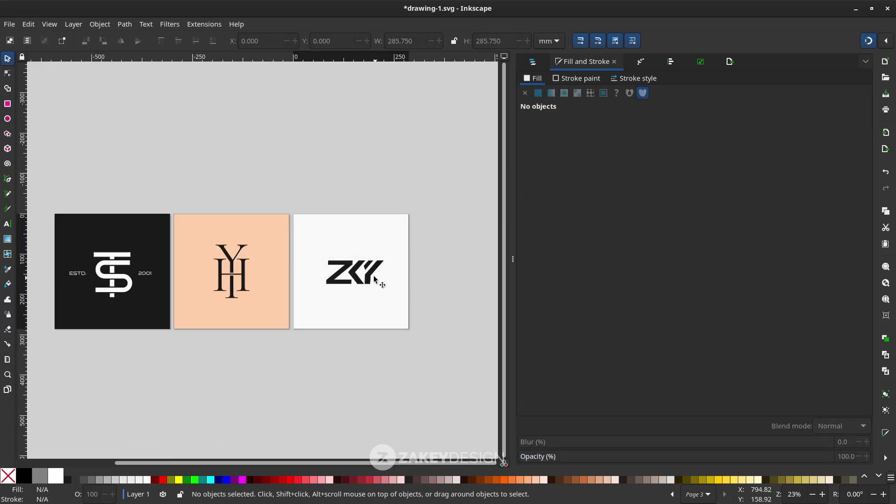
# Select all pieces of the ZKY logo and group them
pyautogui.click(372, 279)
pyautogui.moveTo(439, 321); pyautogui.dragTo(294, 246)
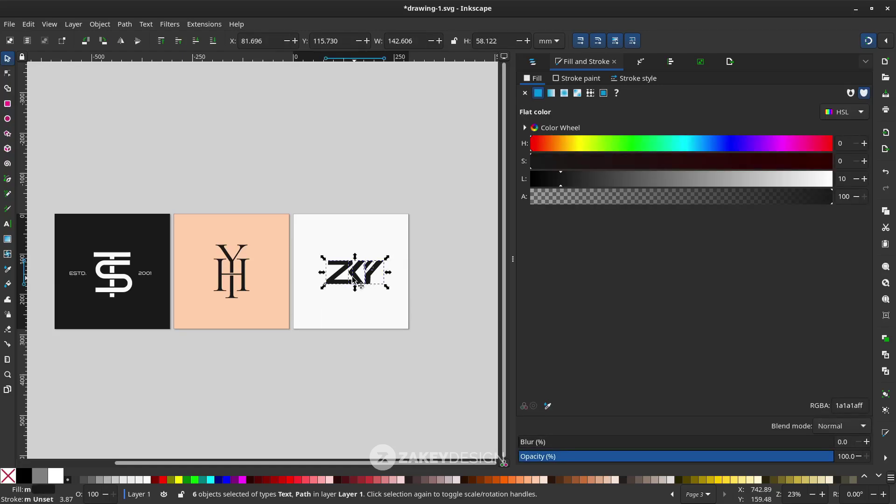
pyautogui.rightClick(348, 273)
pyautogui.click(402, 196)
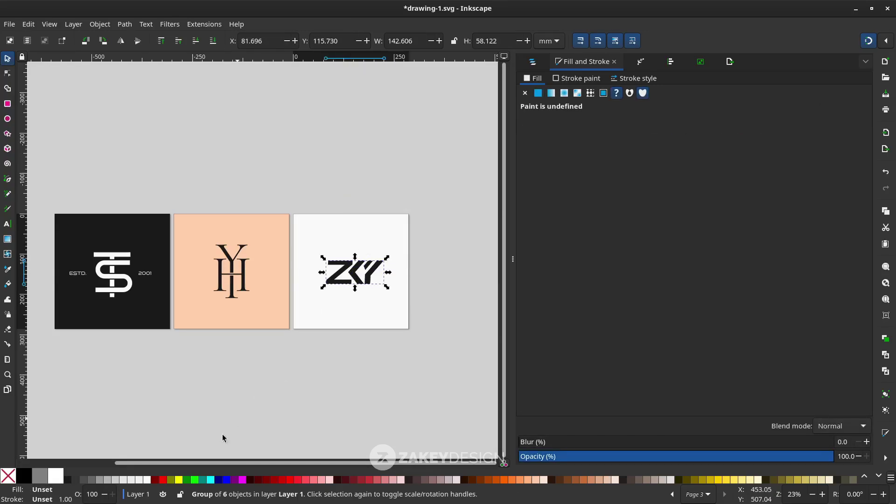
# Try dark gray palette fills, including 90% Gray, on the grouped ZKY logo, then deselect it
pyautogui.click(86, 480)
pyautogui.click(77, 480)
pyautogui.click(69, 479)
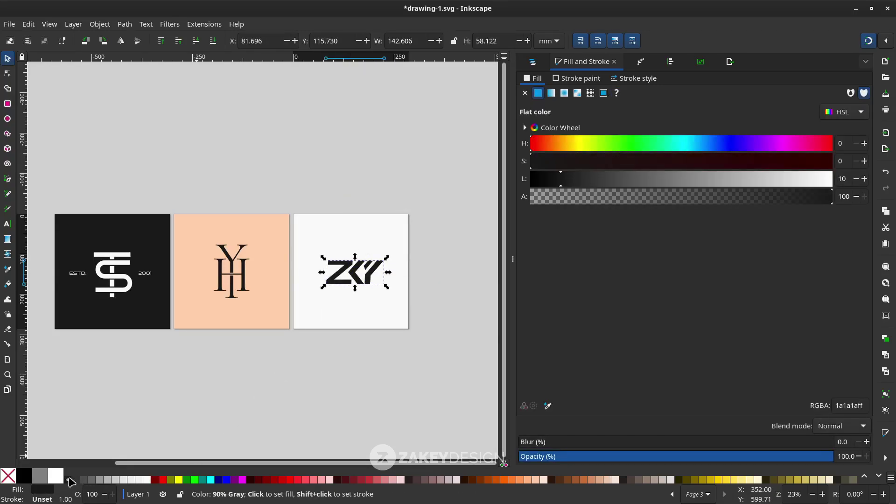
pyautogui.hscroll(-2, 187, 435)
pyautogui.click(76, 480)
pyautogui.click(465, 331)
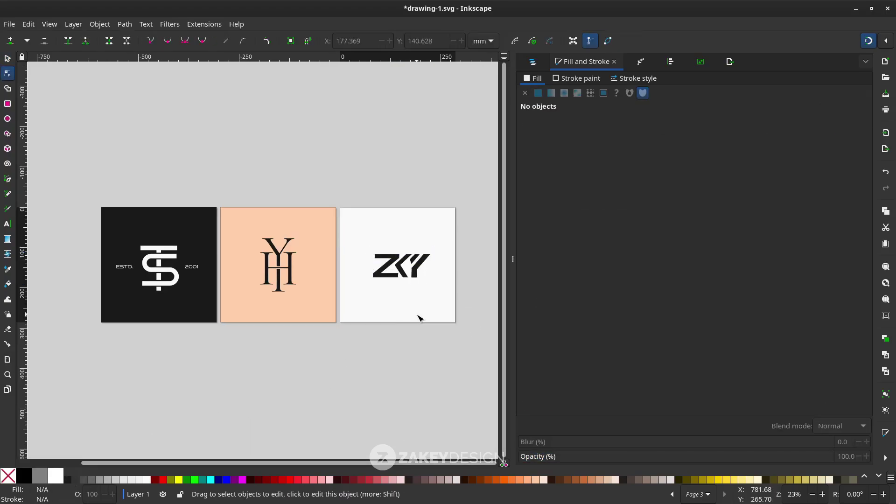